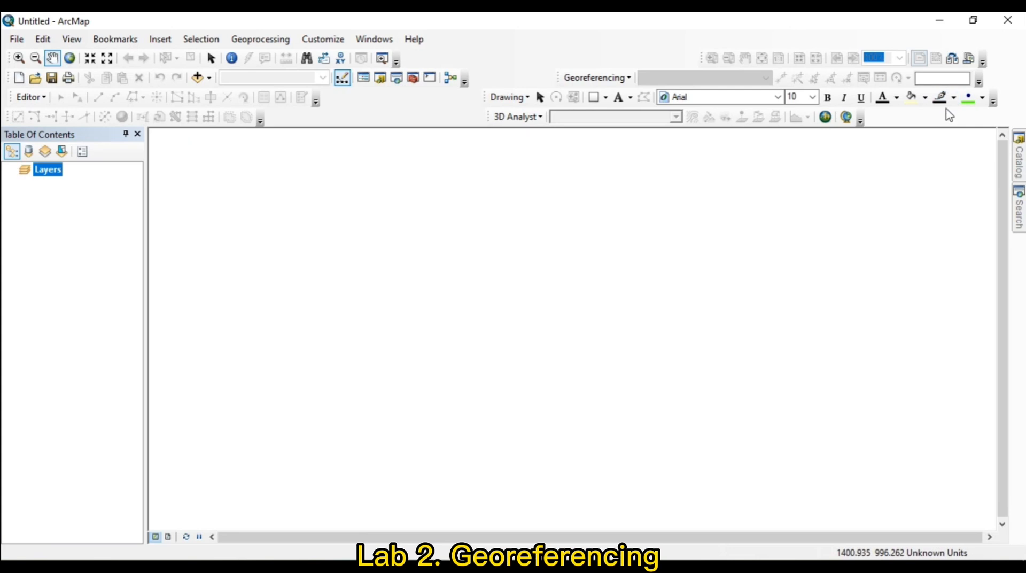
- View the pakistan-map.gif image from the desktop in Photos and close it again
{"action": "left_click", "coordinate": [944, 21]}
{"action": "left_click", "coordinate": [943, 20]}
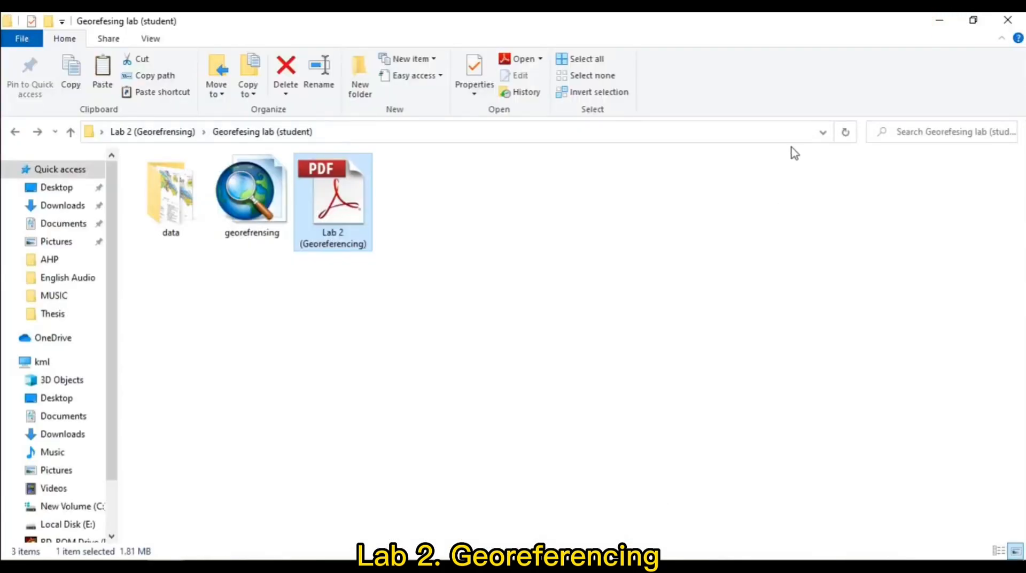
{"action": "left_click", "coordinate": [940, 20]}
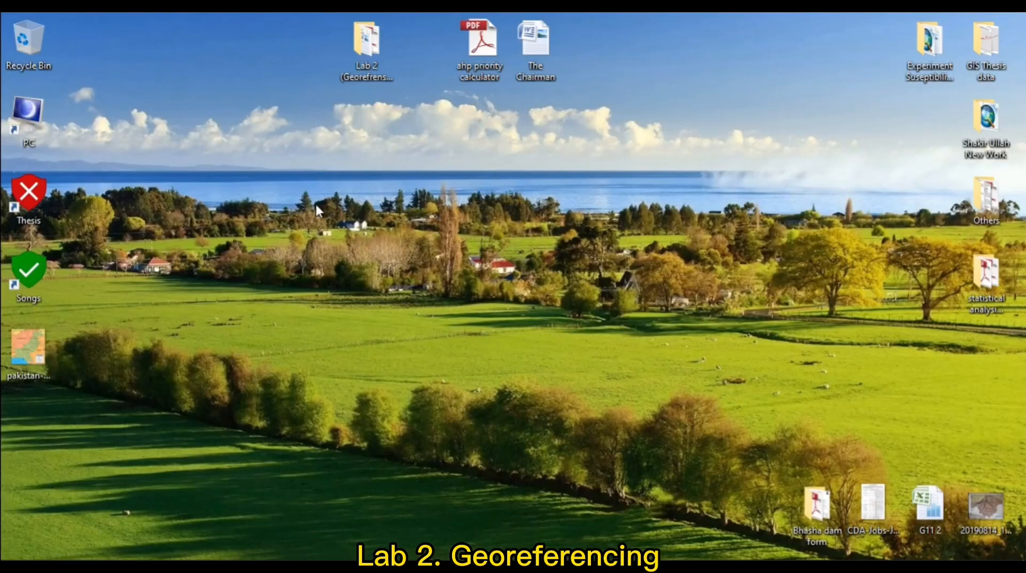
{"action": "double_click", "coordinate": [24, 357]}
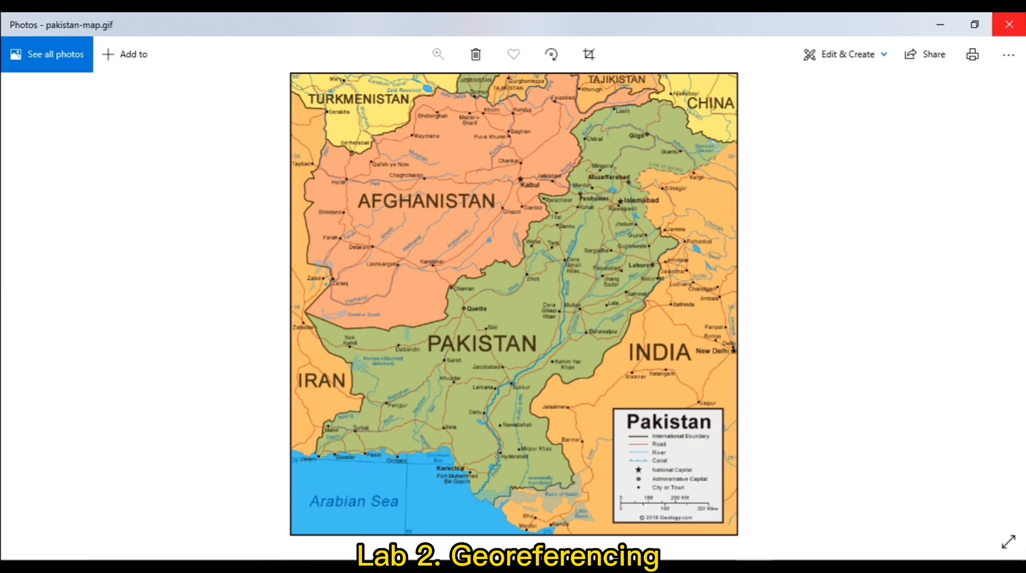
{"action": "left_click", "coordinate": [1009, 24]}
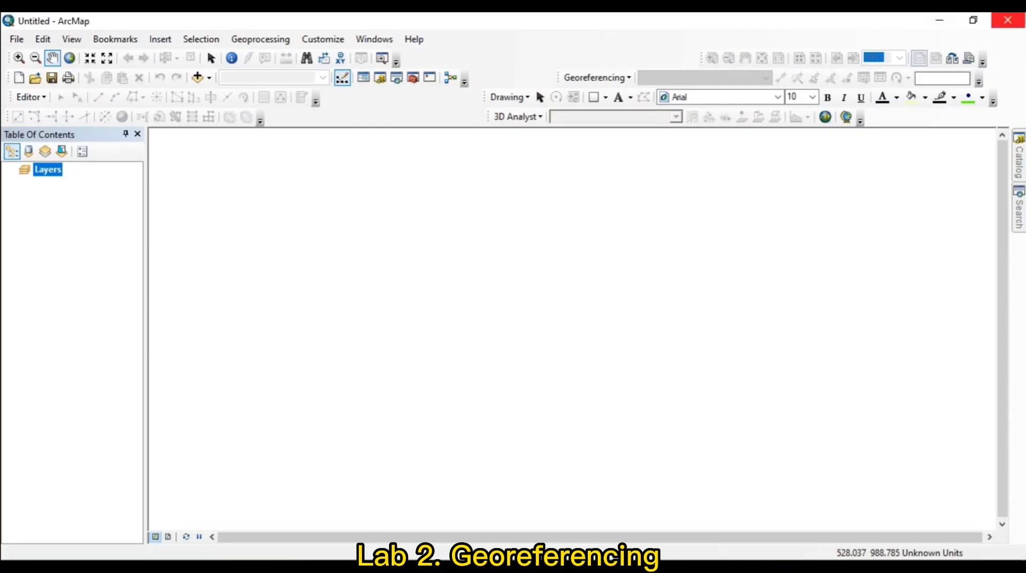
- Add pakistan-map.gif from the desktop to the ArcMap document, accepting its missing spatial reference, and centre the map image in a maximized window
{"action": "left_click", "coordinate": [974, 18]}
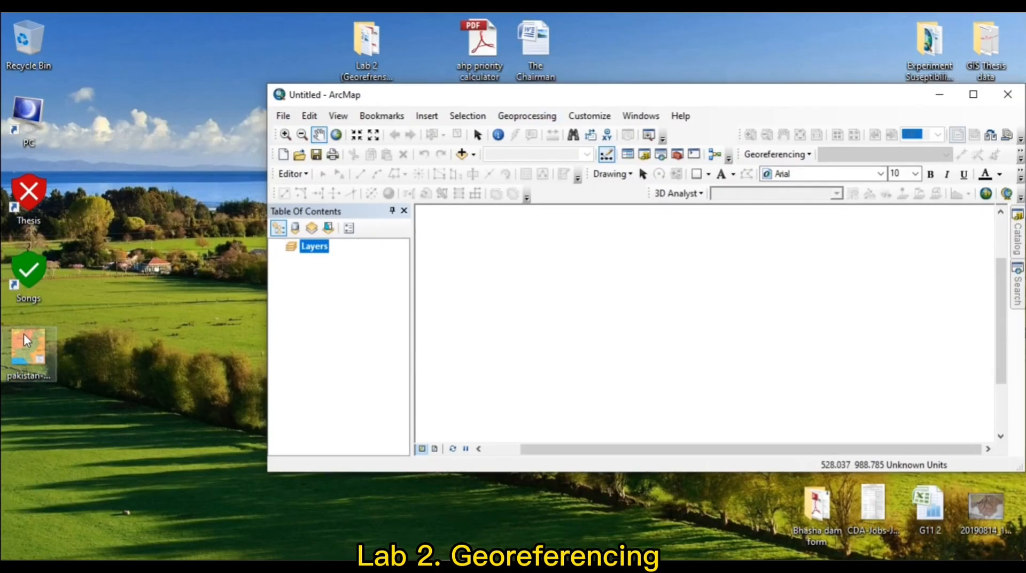
{"action": "left_click_drag", "start_coordinate": [23, 339], "coordinate": [624, 333]}
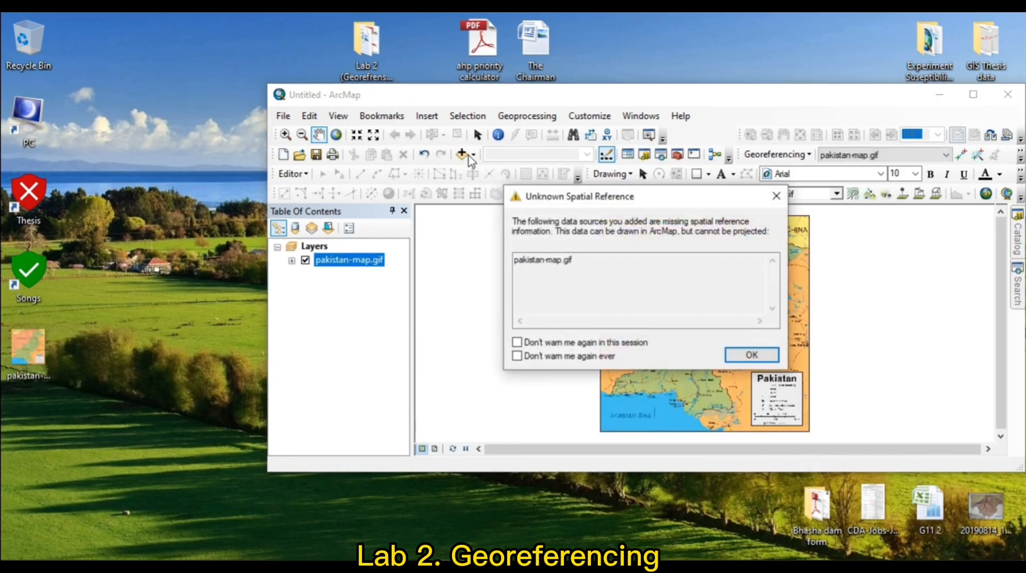
{"action": "left_click", "coordinate": [747, 357]}
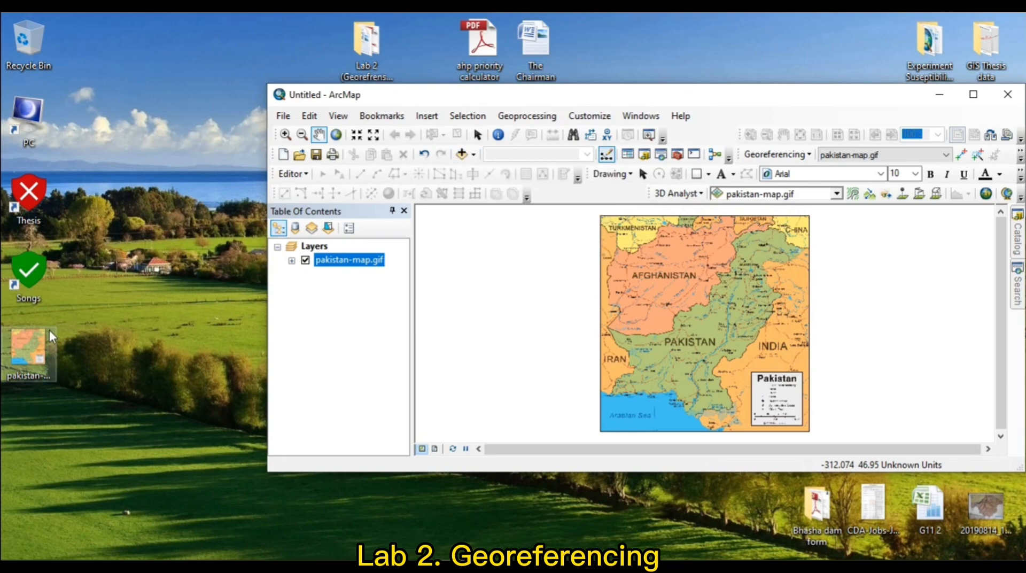
{"action": "left_click", "coordinate": [973, 94]}
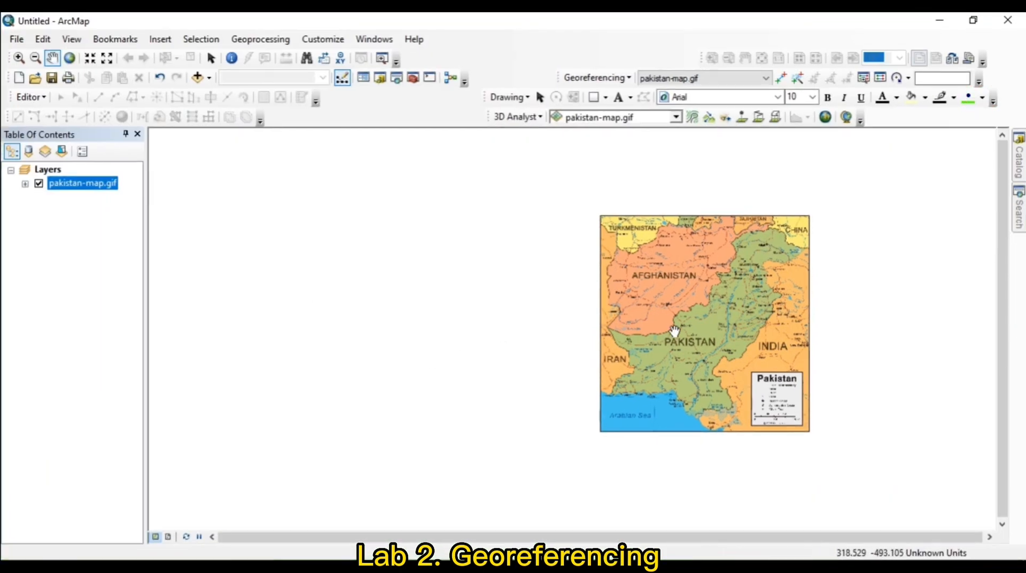
{"action": "left_click_drag", "start_coordinate": [675, 330], "coordinate": [532, 332]}
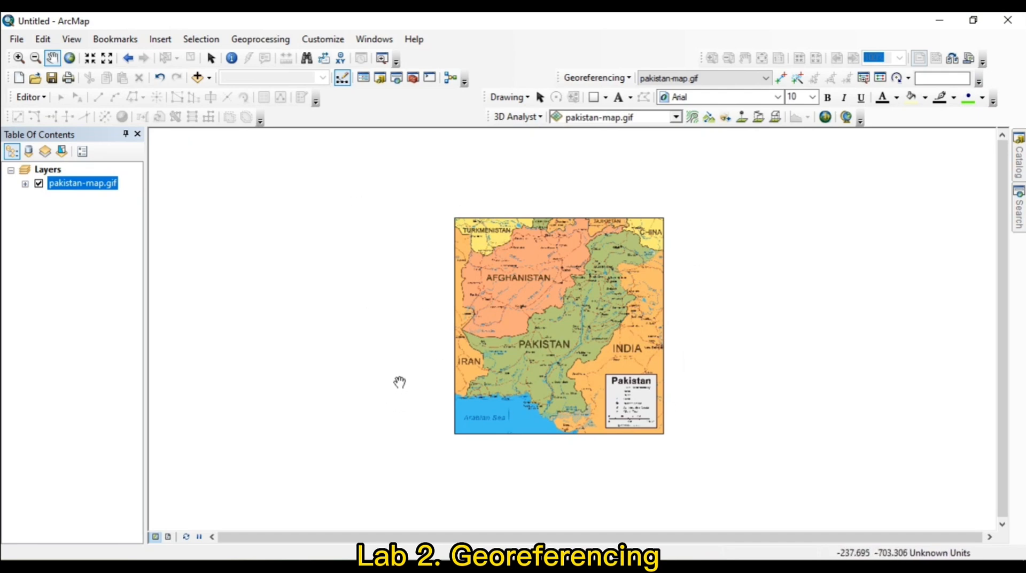
- Add the C_Validated.shp shapefile from the Digitized layers folder of the thesis inventory in GIS Thesis data
{"action": "left_click", "coordinate": [209, 78]}
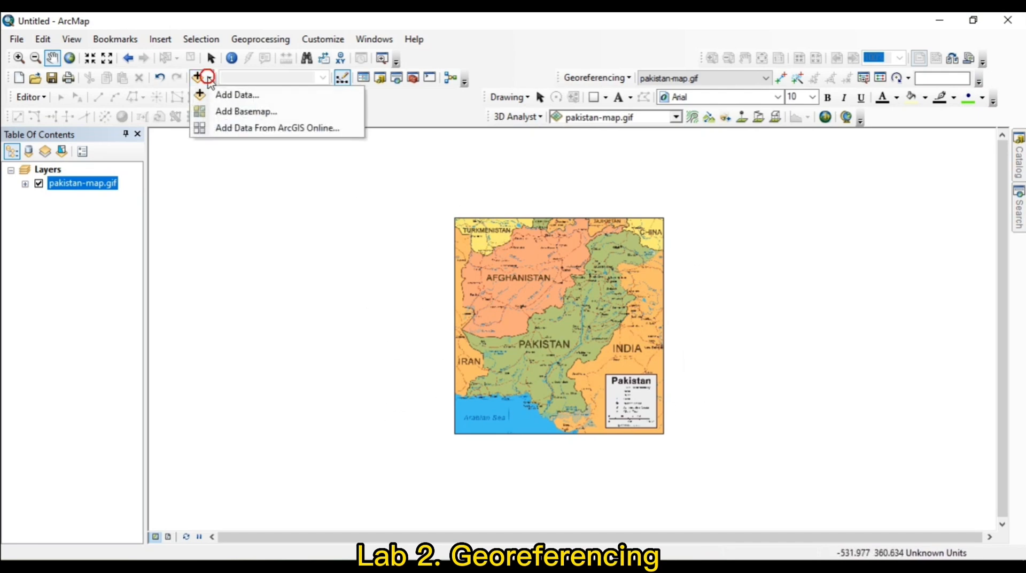
{"action": "left_click", "coordinate": [219, 95]}
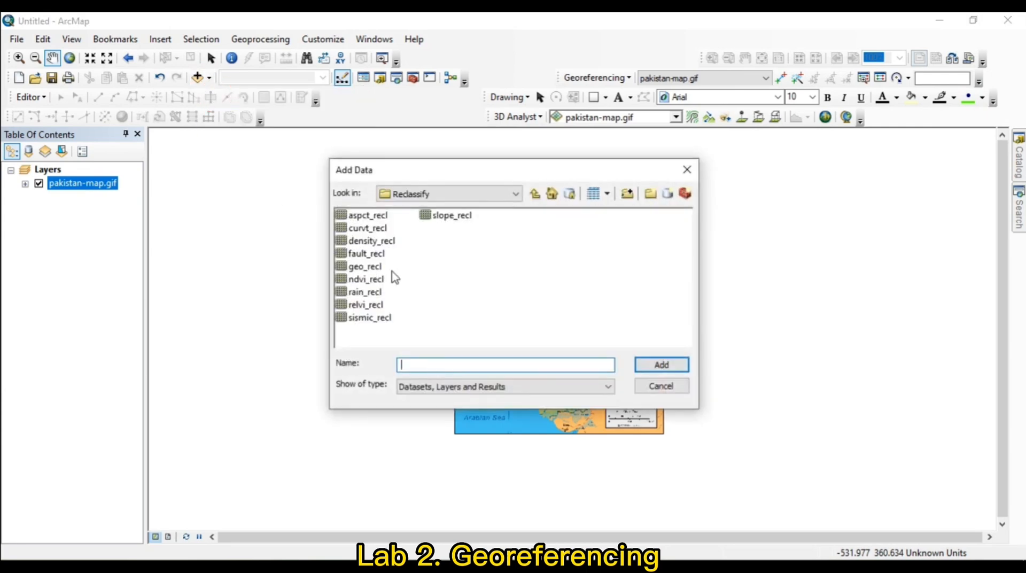
{"action": "left_click", "coordinate": [515, 193]}
{"action": "scroll", "coordinate": [534, 258], "scroll_direction": "up", "scroll_amount": 1}
{"action": "scroll", "coordinate": [533, 258], "scroll_direction": "up", "scroll_amount": 1}
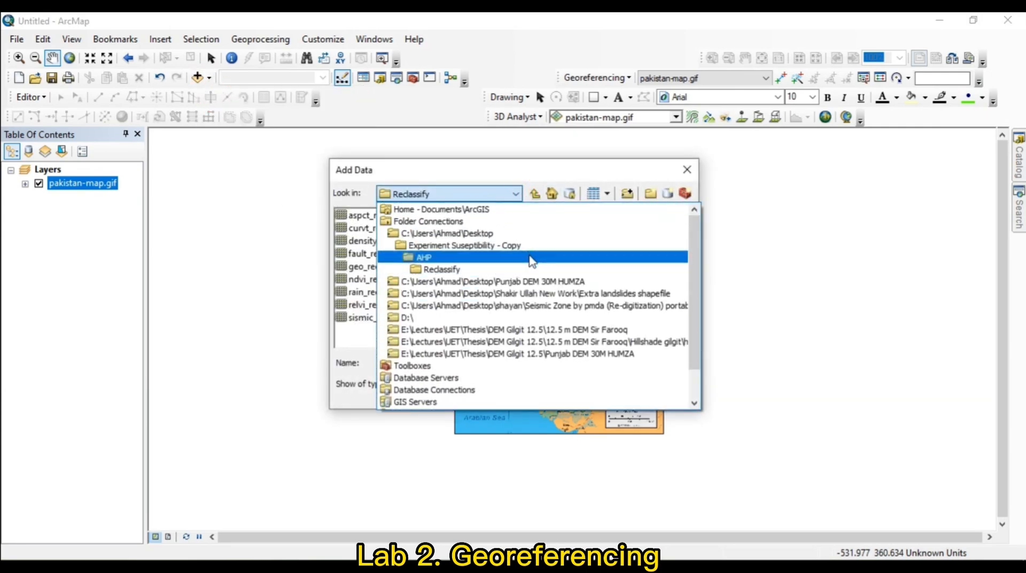
{"action": "left_click", "coordinate": [466, 234]}
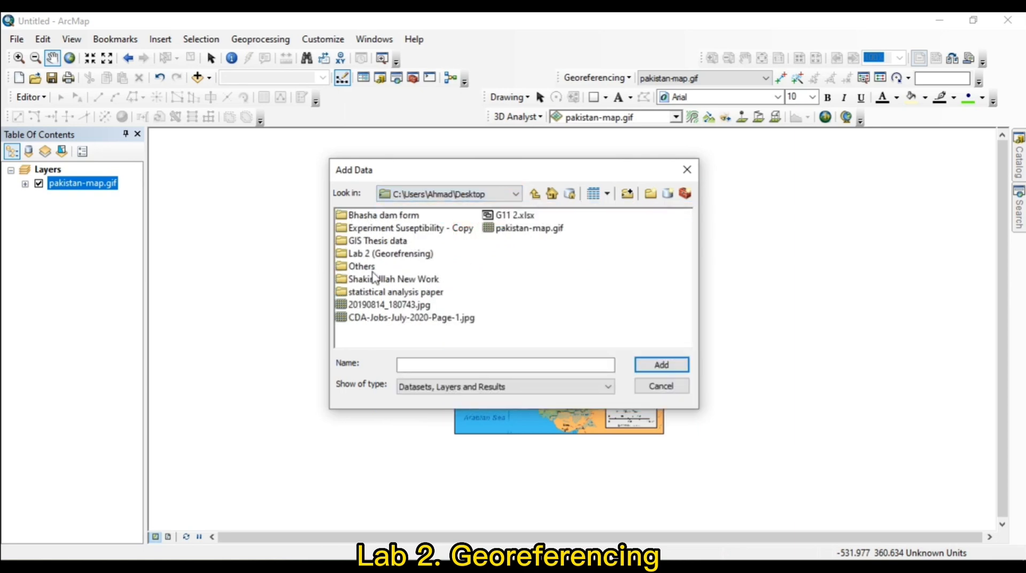
{"action": "double_click", "coordinate": [367, 241]}
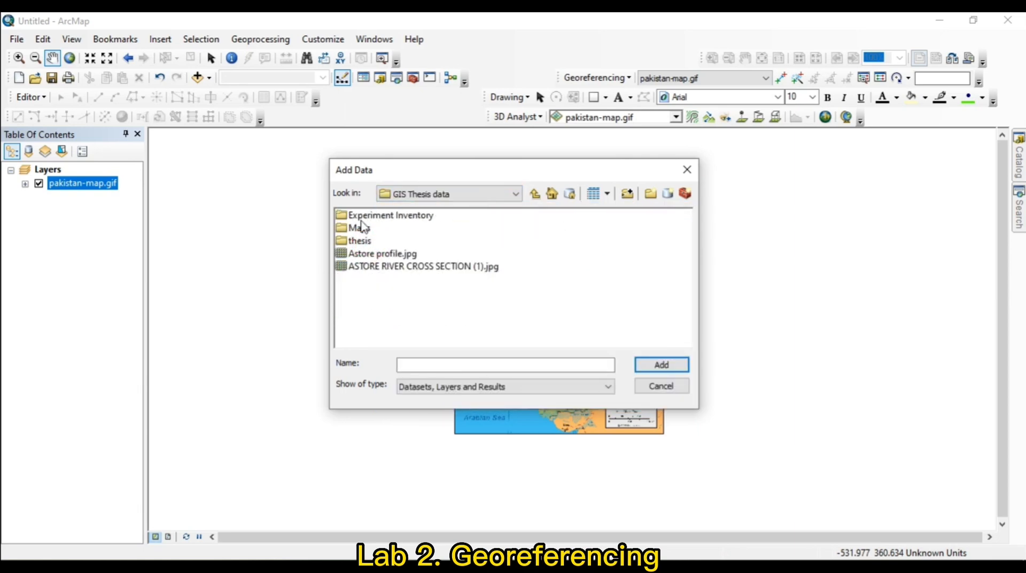
{"action": "left_click", "coordinate": [363, 242]}
{"action": "double_click", "coordinate": [364, 242]}
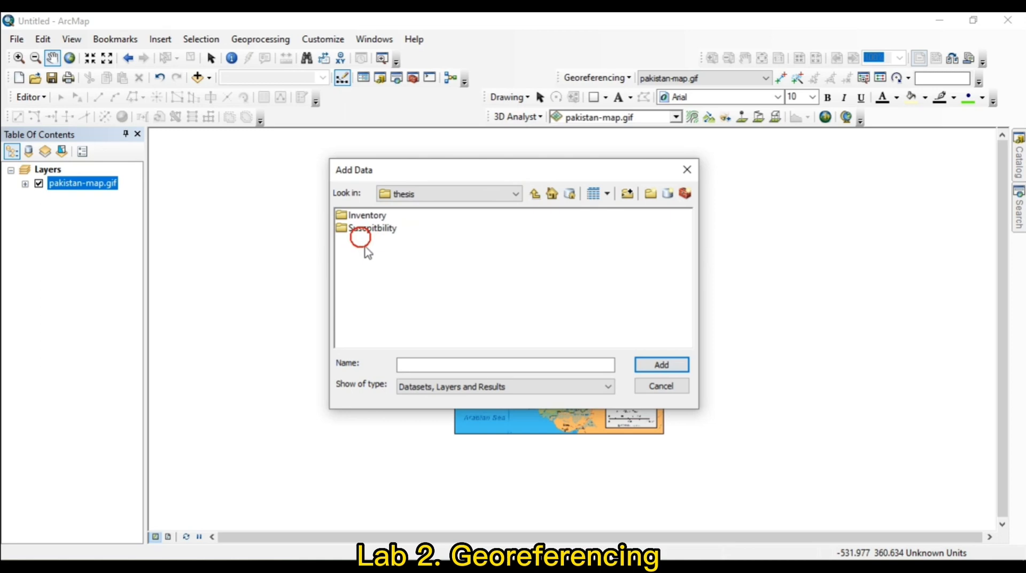
{"action": "double_click", "coordinate": [364, 214]}
{"action": "double_click", "coordinate": [361, 215]}
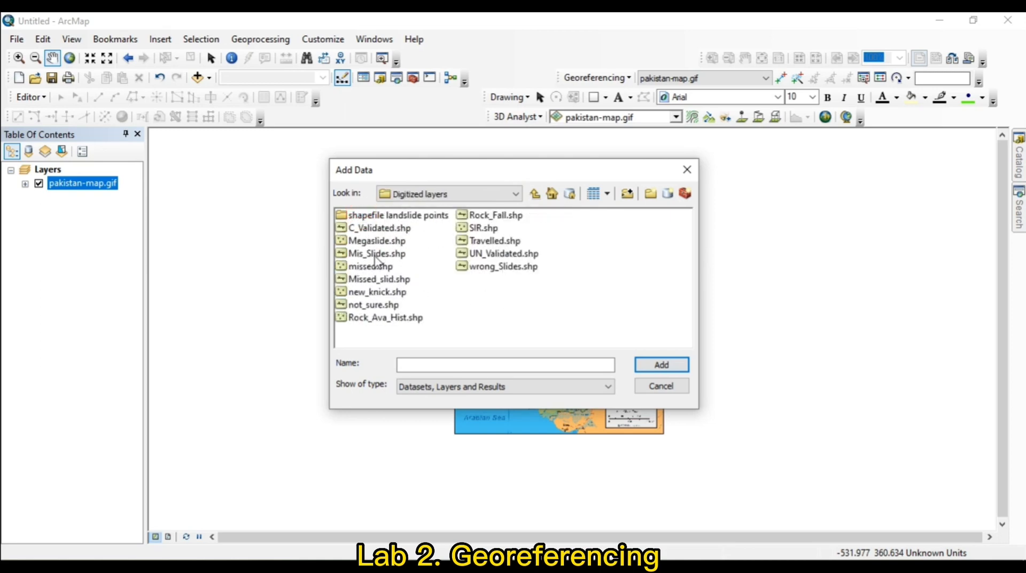
{"action": "double_click", "coordinate": [377, 228]}
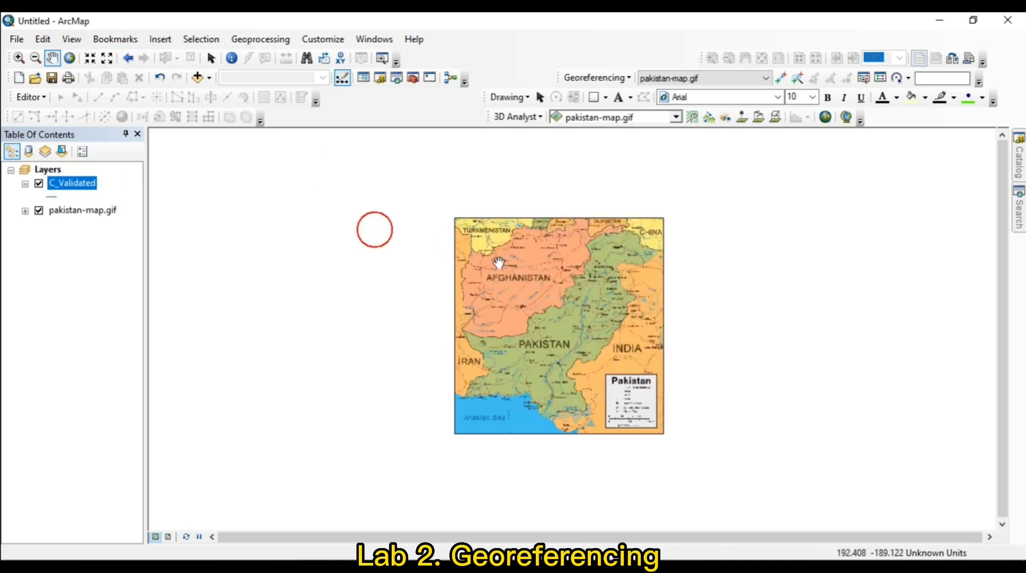
- Zoom to the C_Validated layer and examine its line work at close range
{"action": "right_click", "coordinate": [78, 187]}
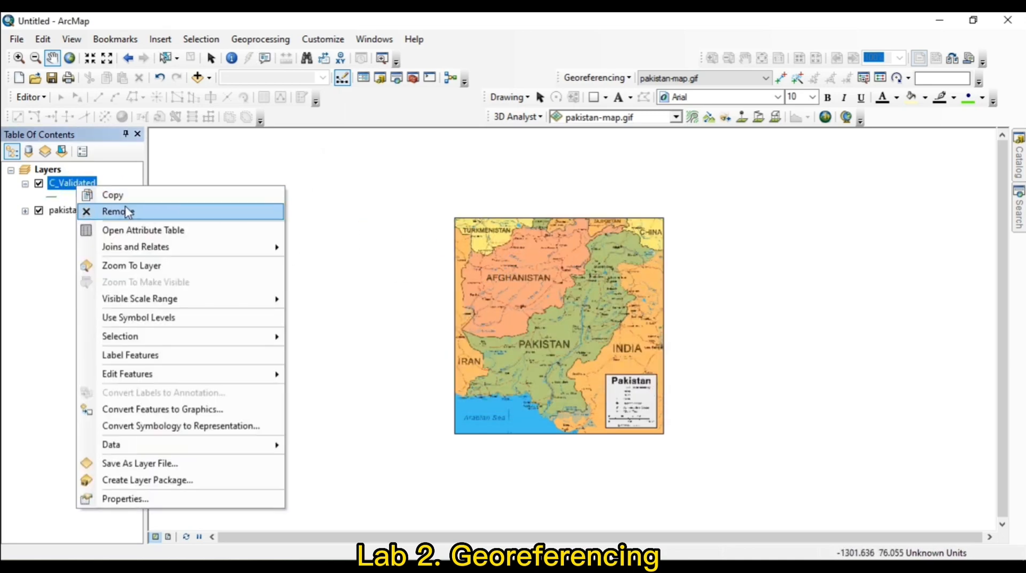
{"action": "left_click", "coordinate": [144, 265]}
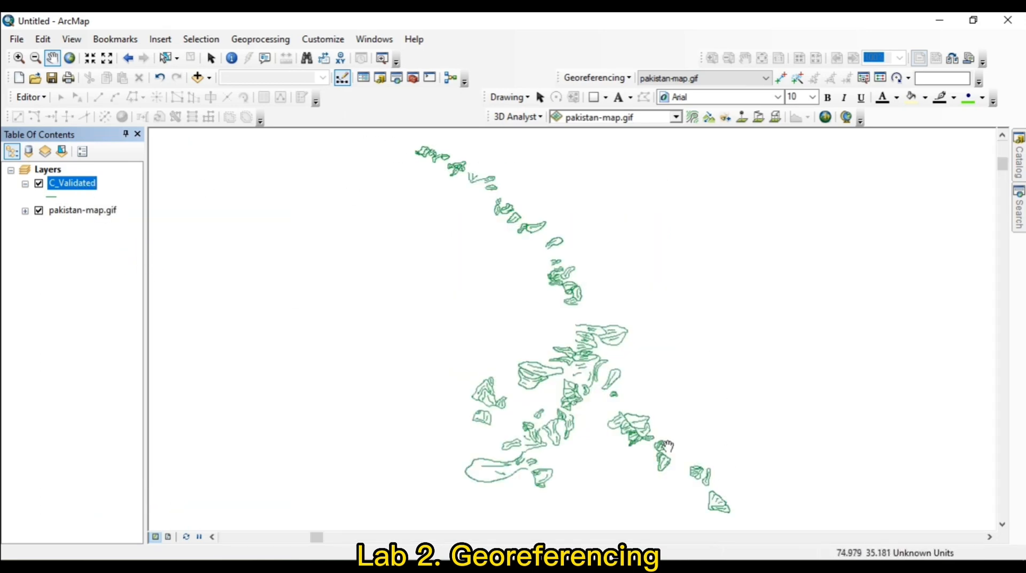
{"action": "scroll", "coordinate": [611, 406], "scroll_direction": "down", "scroll_amount": 3}
{"action": "scroll", "coordinate": [612, 406], "scroll_direction": "down", "scroll_amount": 5}
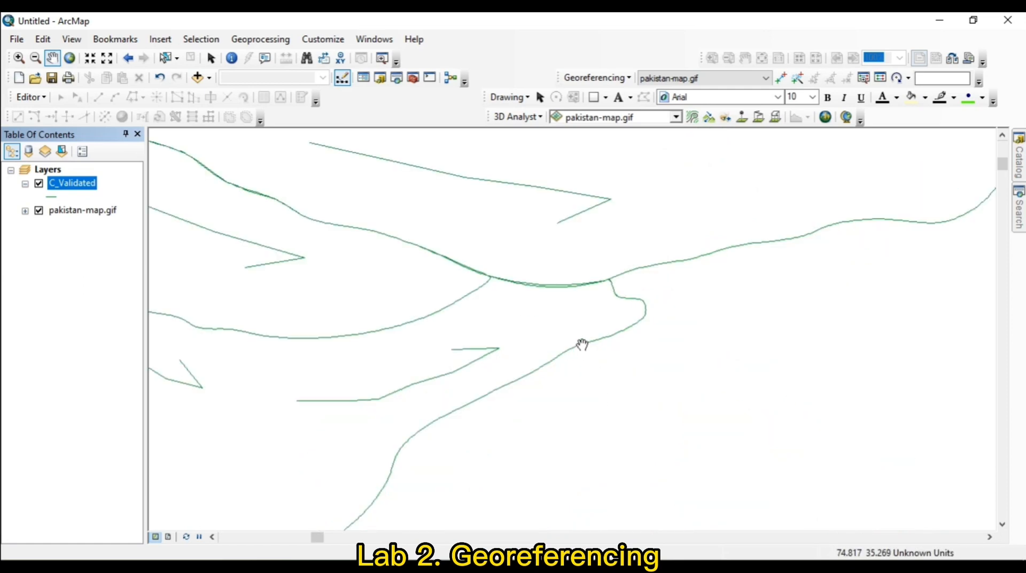
{"action": "scroll", "coordinate": [582, 345], "scroll_direction": "down", "scroll_amount": 2}
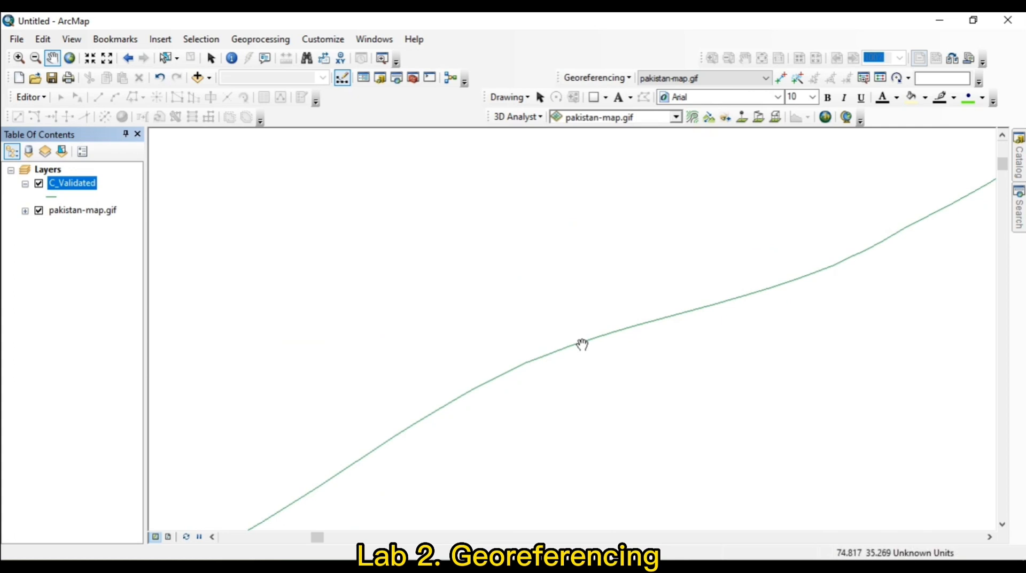
{"action": "left_click", "coordinate": [19, 59]}
{"action": "left_click_drag", "start_coordinate": [362, 202], "coordinate": [828, 526]}
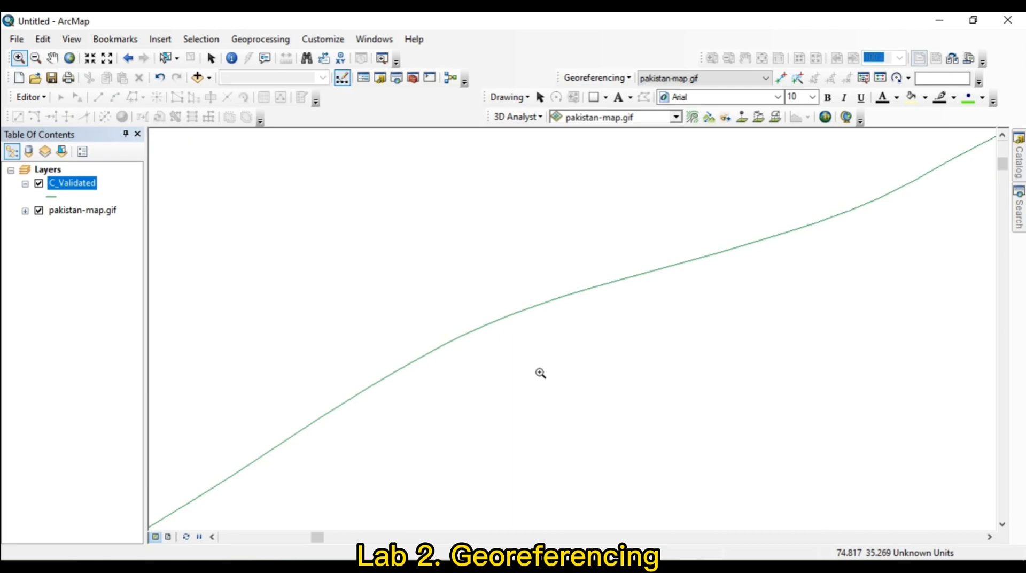
{"action": "scroll", "coordinate": [541, 371], "scroll_direction": "up", "scroll_amount": 2}
{"action": "left_click", "coordinate": [36, 58]}
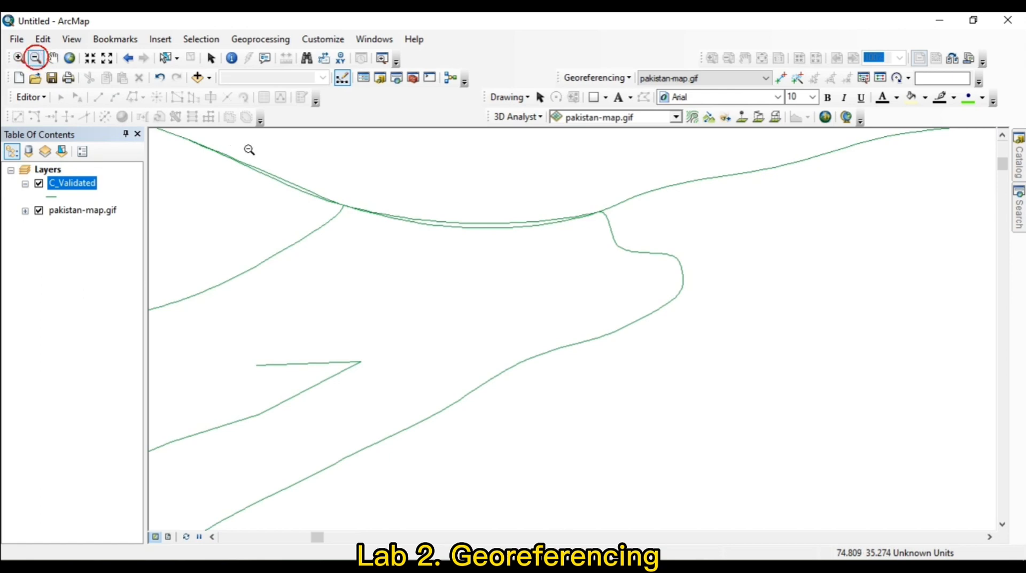
{"action": "left_click", "coordinate": [19, 58]}
{"action": "left_click", "coordinate": [281, 163]}
{"action": "left_click", "coordinate": [468, 287]}
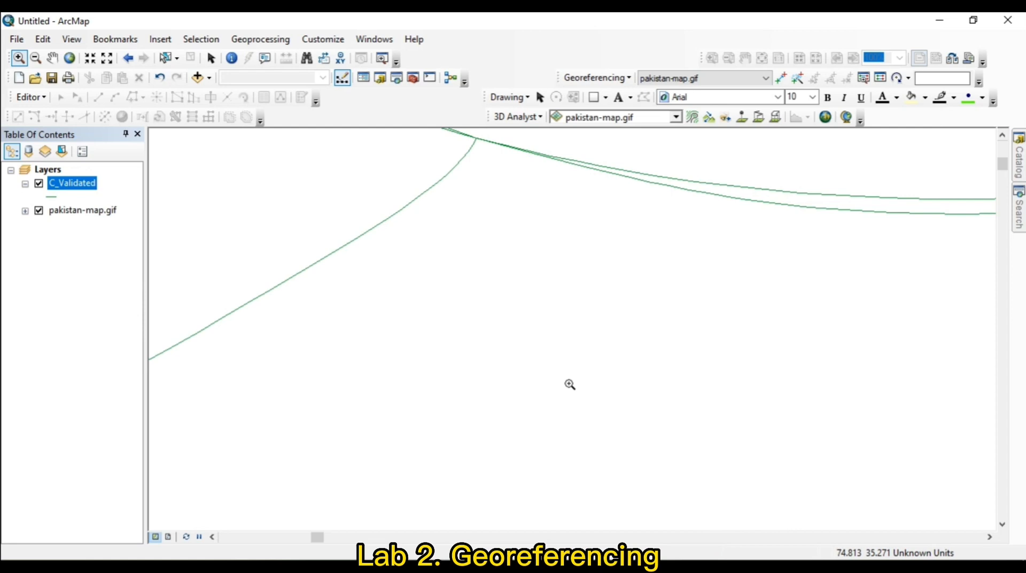
- Zoom out to view the whole group of C_Validated outlines and frame them in the map view
{"action": "left_click", "coordinate": [35, 58]}
{"action": "left_click_drag", "start_coordinate": [346, 183], "coordinate": [490, 289]}
{"action": "left_click_drag", "start_coordinate": [426, 249], "coordinate": [542, 355]}
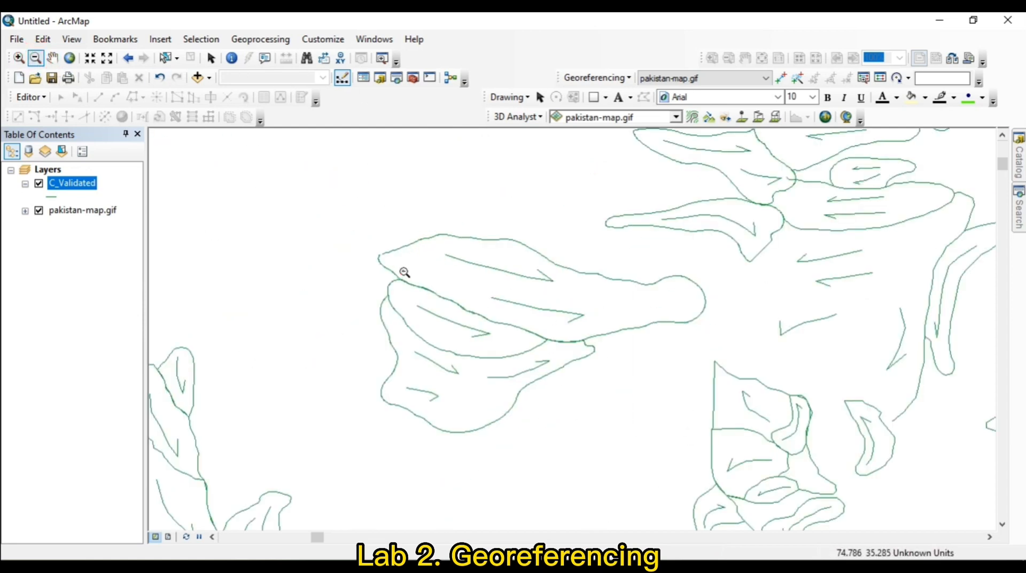
{"action": "left_click", "coordinate": [403, 270]}
{"action": "left_click", "coordinate": [516, 306]}
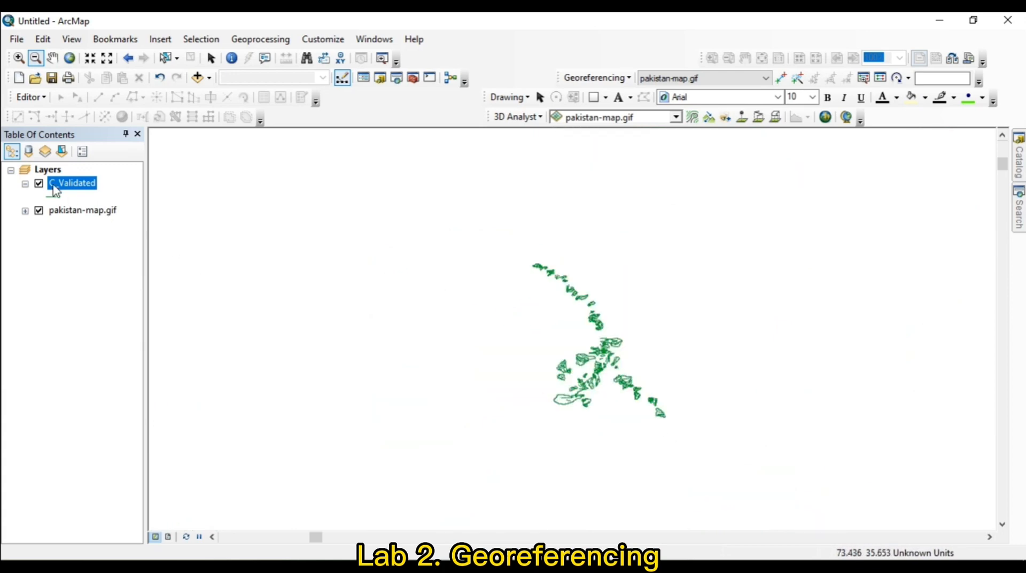
{"action": "left_click", "coordinate": [17, 58]}
{"action": "left_click_drag", "start_coordinate": [497, 236], "coordinate": [751, 486]}
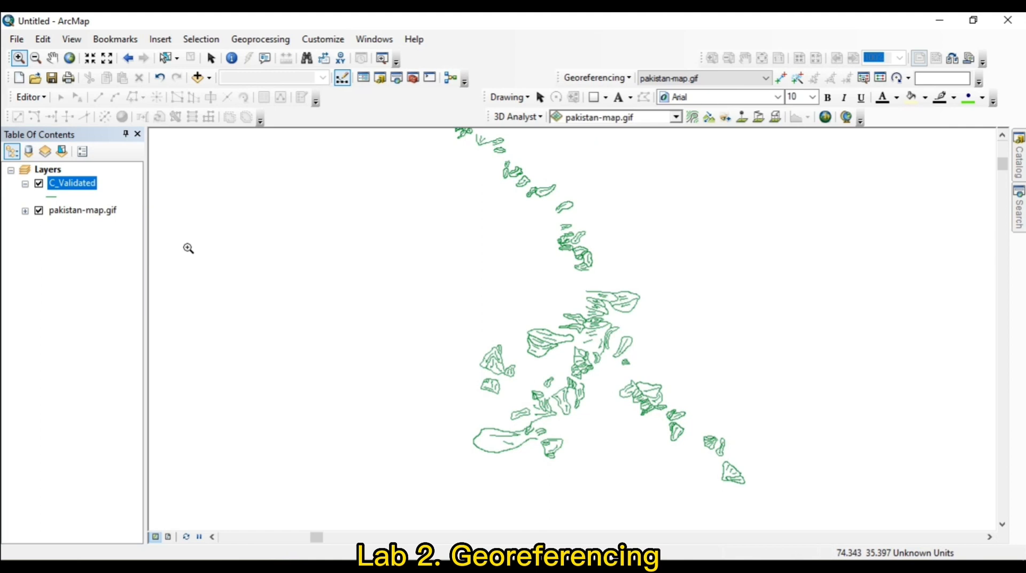
- Compare the locations of the two layers by zooming to pakistan-map.gif and back to C_Validated
{"action": "right_click", "coordinate": [86, 216]}
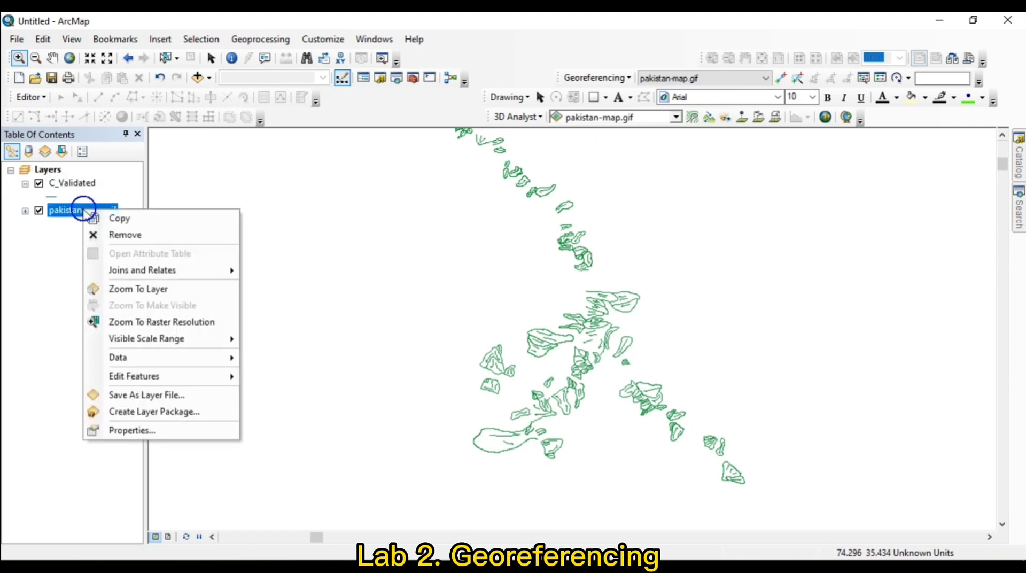
{"action": "left_click", "coordinate": [141, 290]}
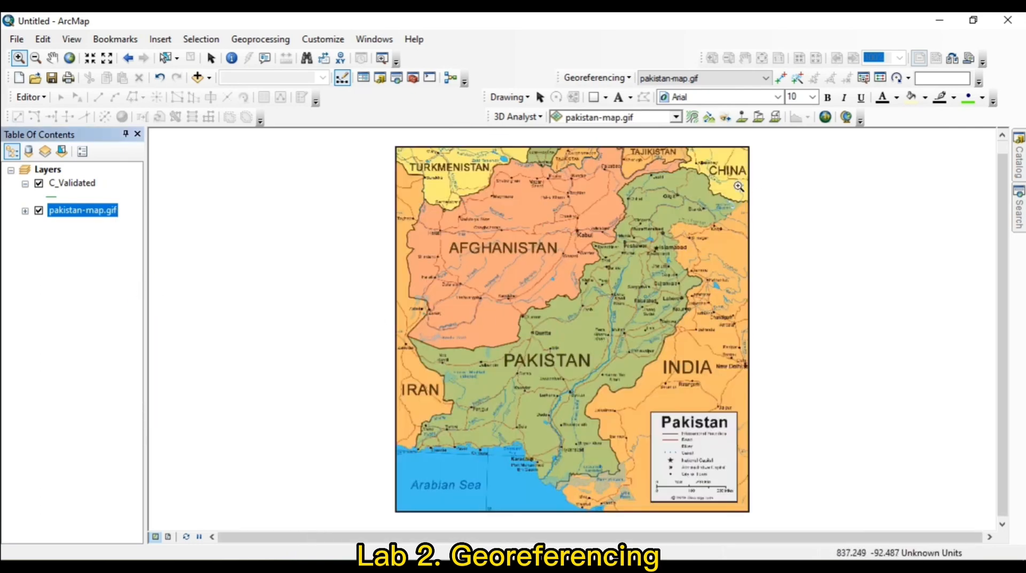
{"action": "right_click", "coordinate": [80, 184]}
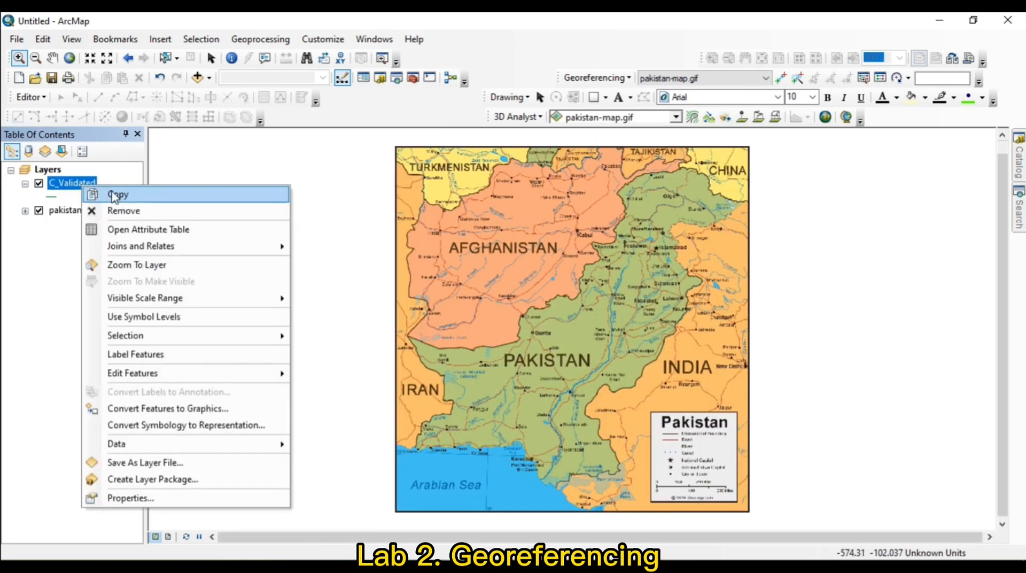
{"action": "left_click", "coordinate": [142, 265]}
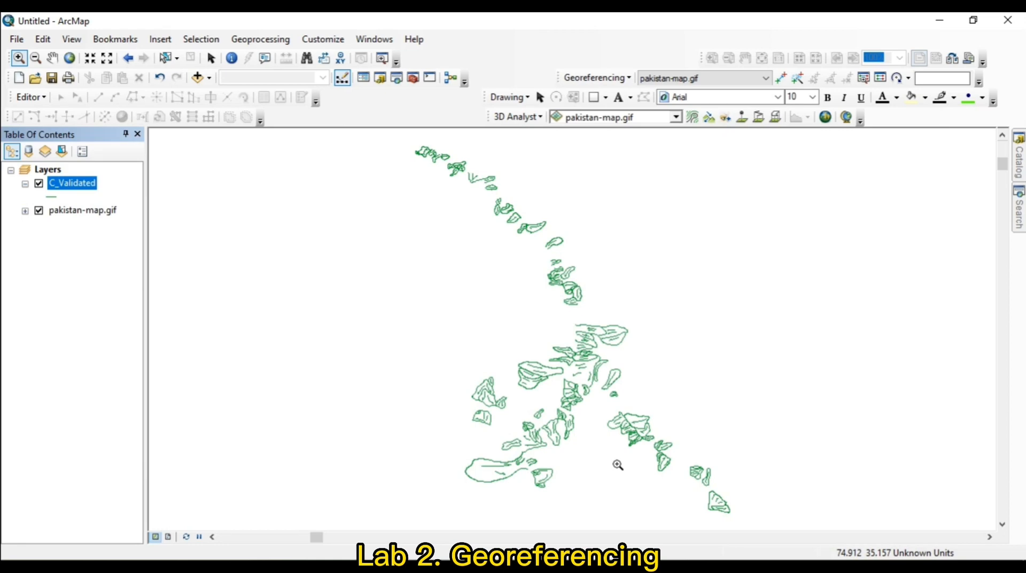
- Consult the Lab 2 (Georeferencing) PDF in Adobe Reader, return to ArcMap and zoom to the pakistan-map.gif layer
{"action": "key", "text": "alt+Tab"}
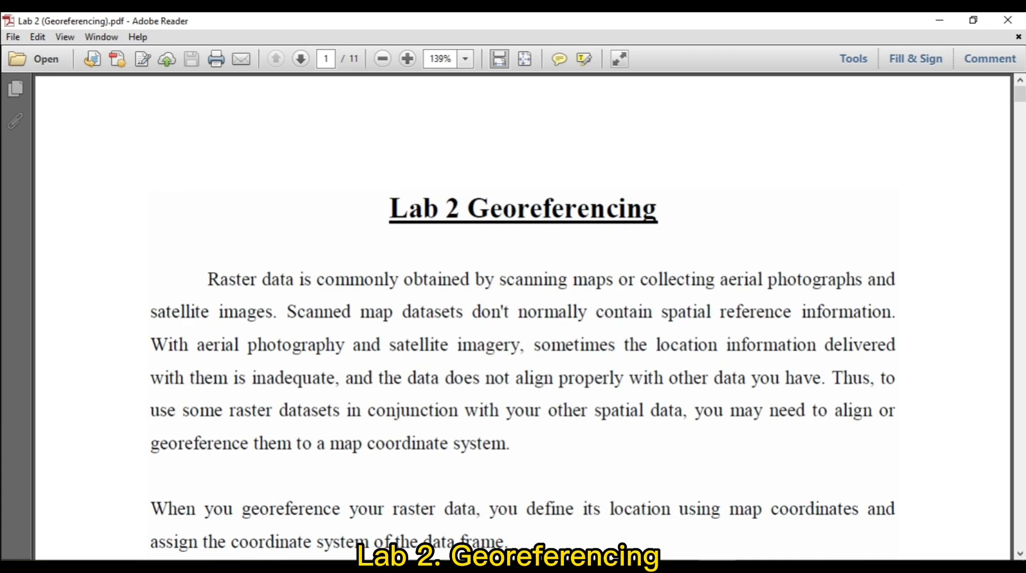
{"action": "left_click", "coordinate": [385, 567]}
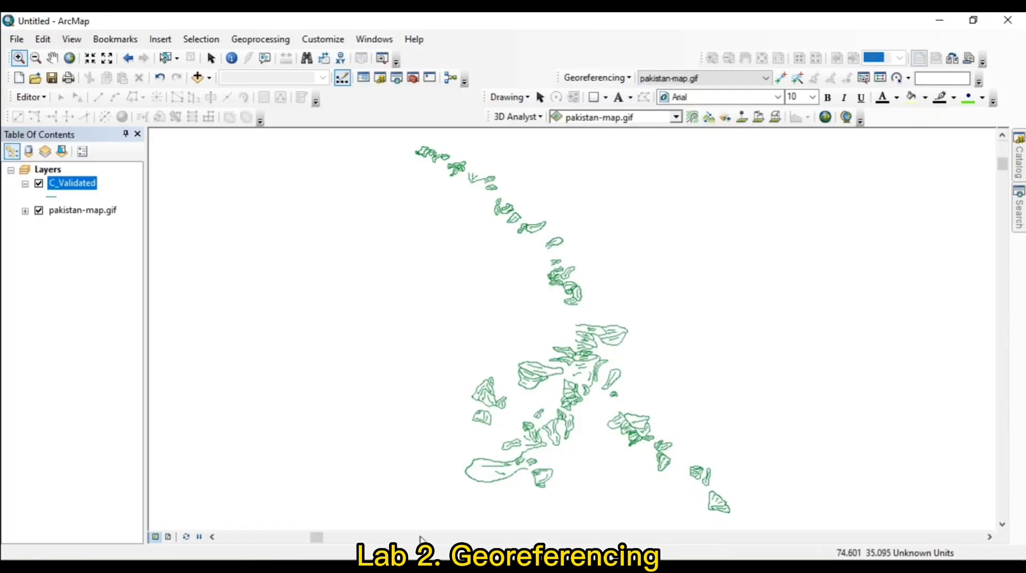
{"action": "right_click", "coordinate": [53, 211]}
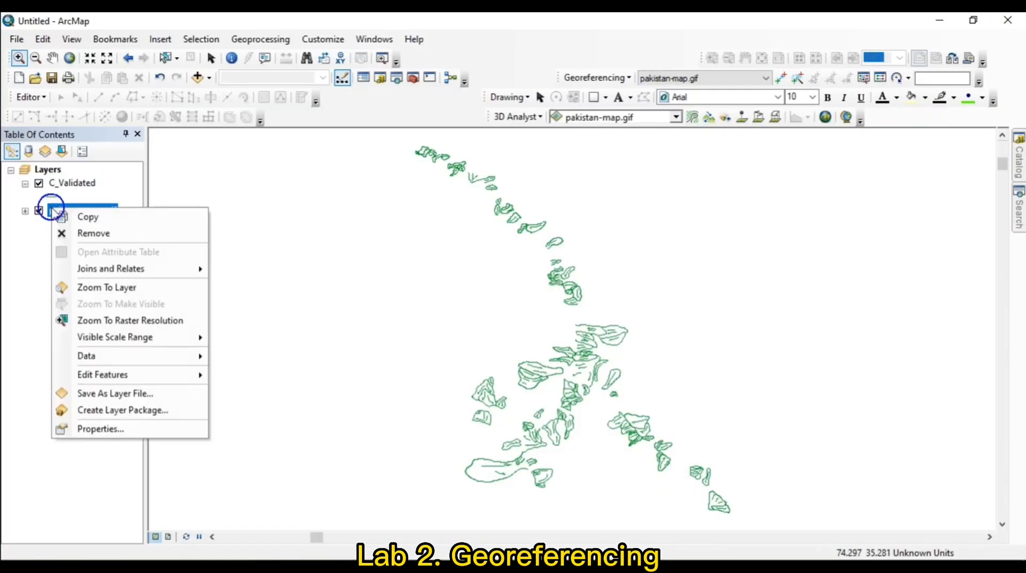
{"action": "left_click", "coordinate": [118, 292]}
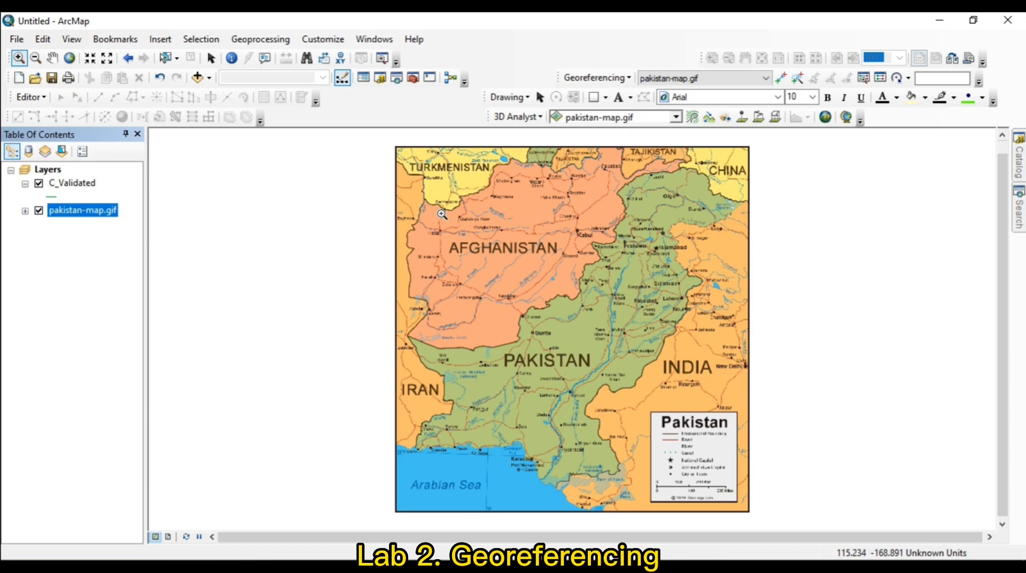
- Remove the pakistan-map.gif and C_Validated layers from the map
{"action": "right_click", "coordinate": [88, 214]}
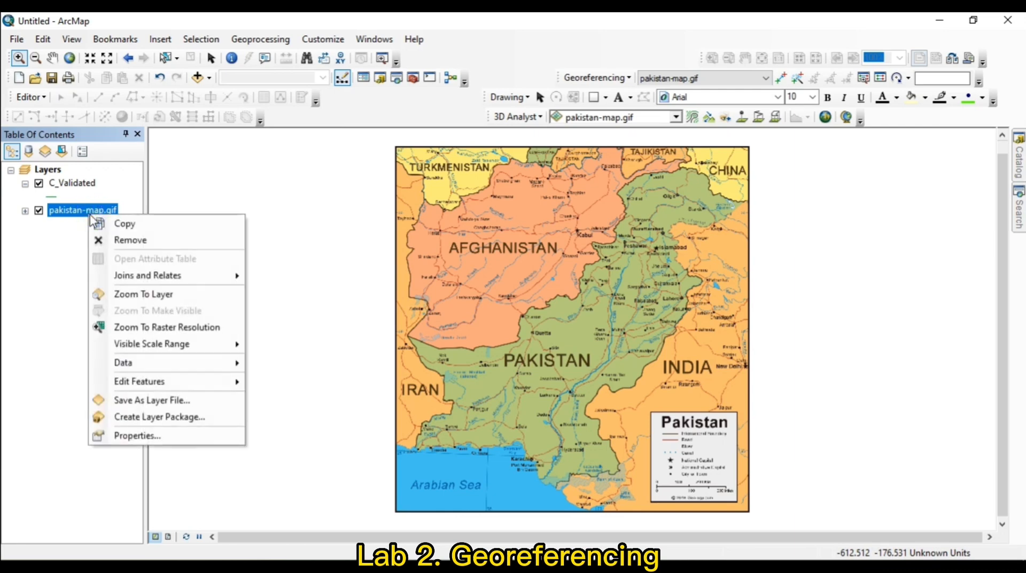
{"action": "left_click", "coordinate": [111, 241]}
{"action": "right_click", "coordinate": [78, 184]}
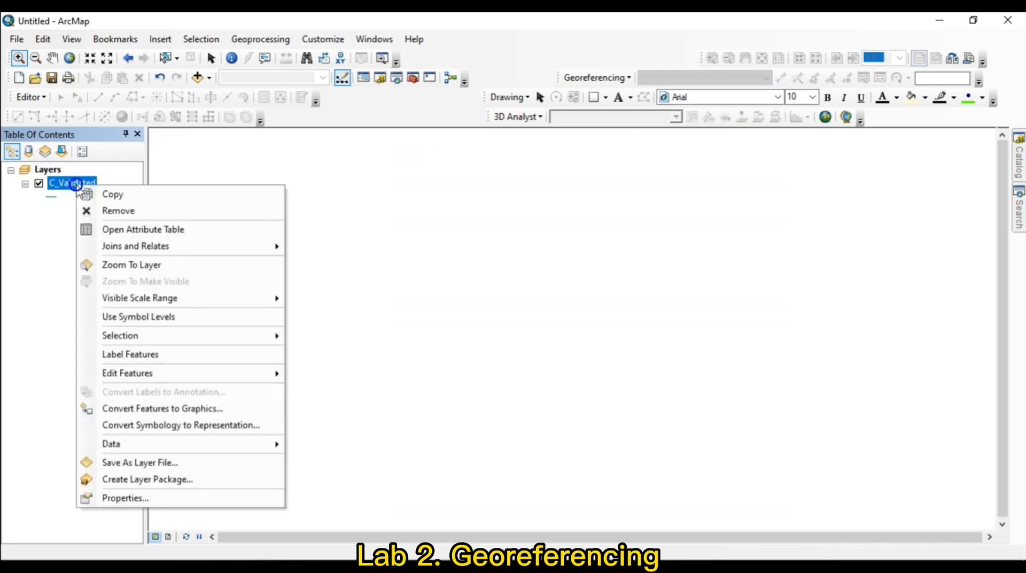
{"action": "left_click", "coordinate": [111, 214]}
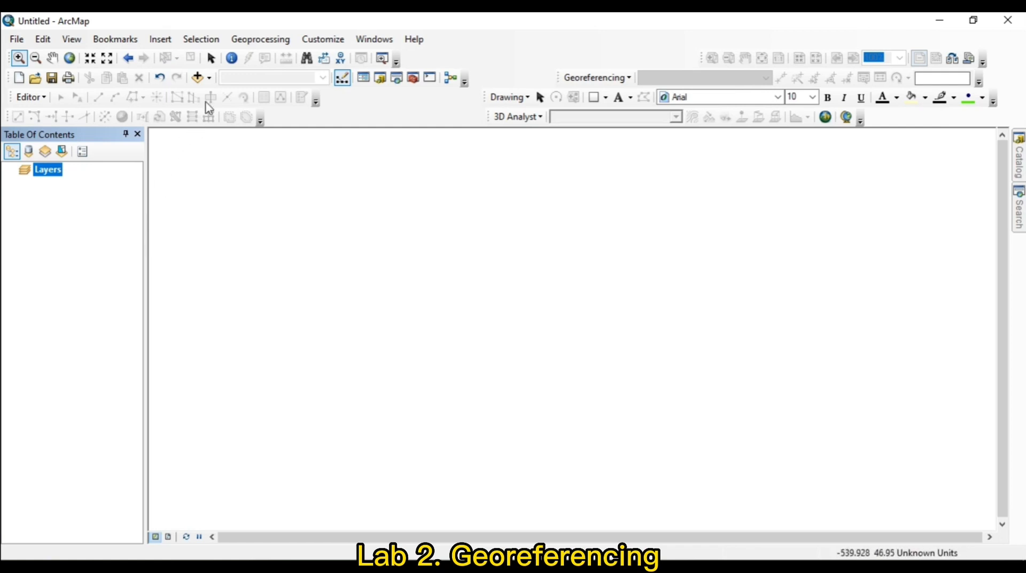
- Start adding data and create a folder connection to the Desktop
{"action": "left_click", "coordinate": [209, 78]}
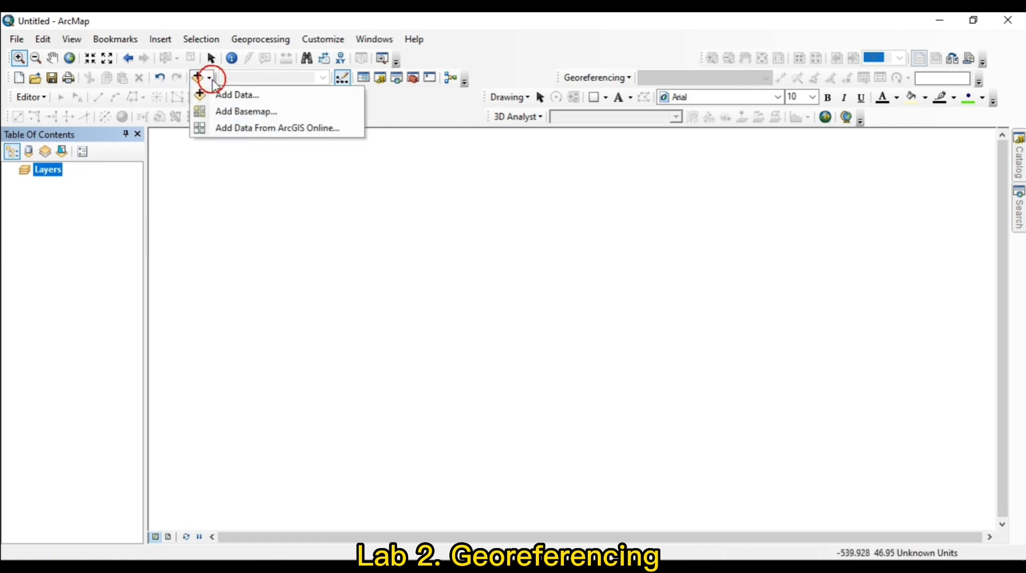
{"action": "left_click", "coordinate": [225, 95]}
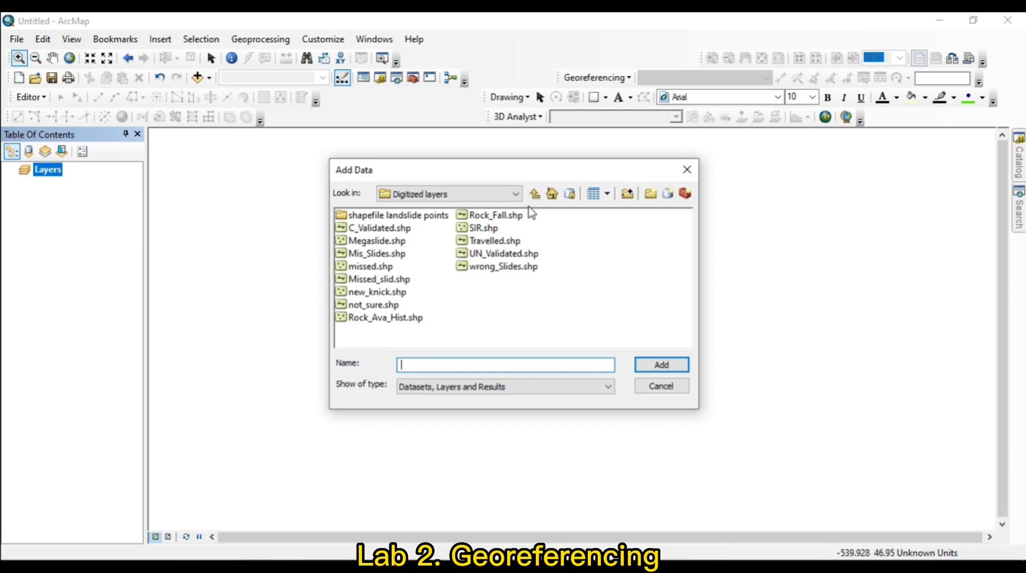
{"action": "left_click", "coordinate": [628, 194]}
{"action": "left_click", "coordinate": [437, 236]}
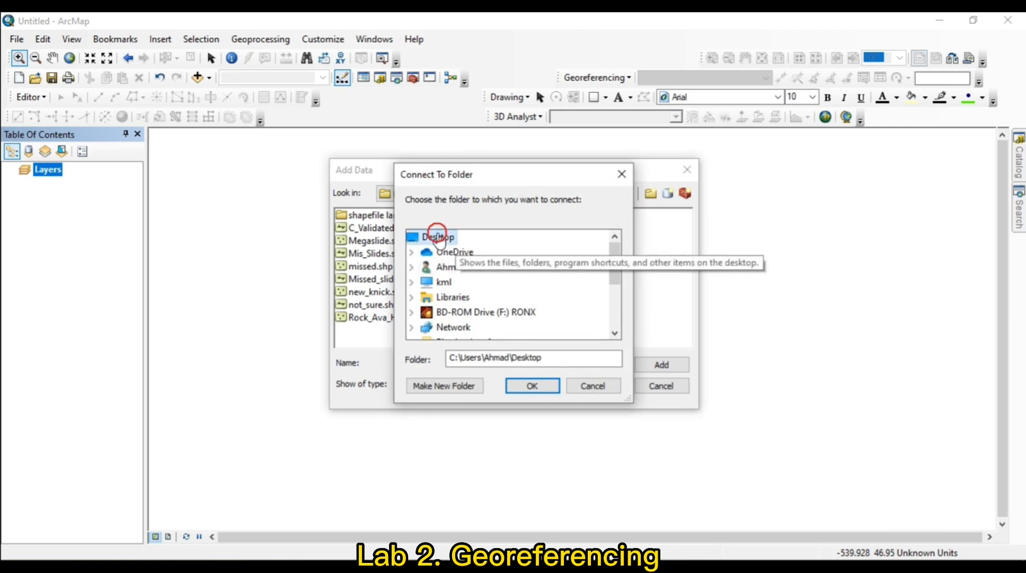
{"action": "left_click", "coordinate": [530, 385]}
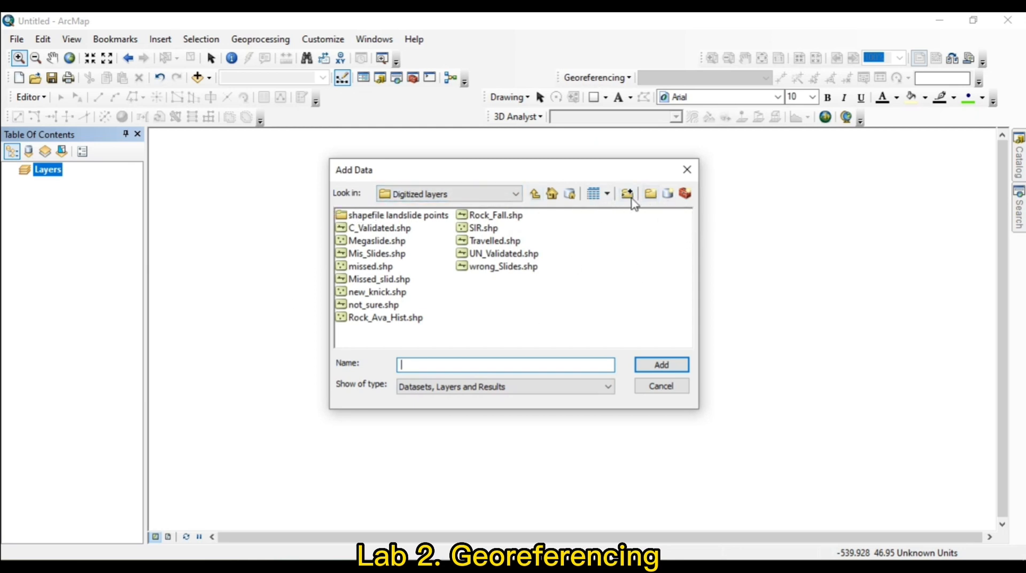
- Add streams1.shp from the stream folder inside the Desktop's Lab 2 (Georefrensing) > Georefesing lab (student) > data folder
{"action": "left_click", "coordinate": [514, 195]}
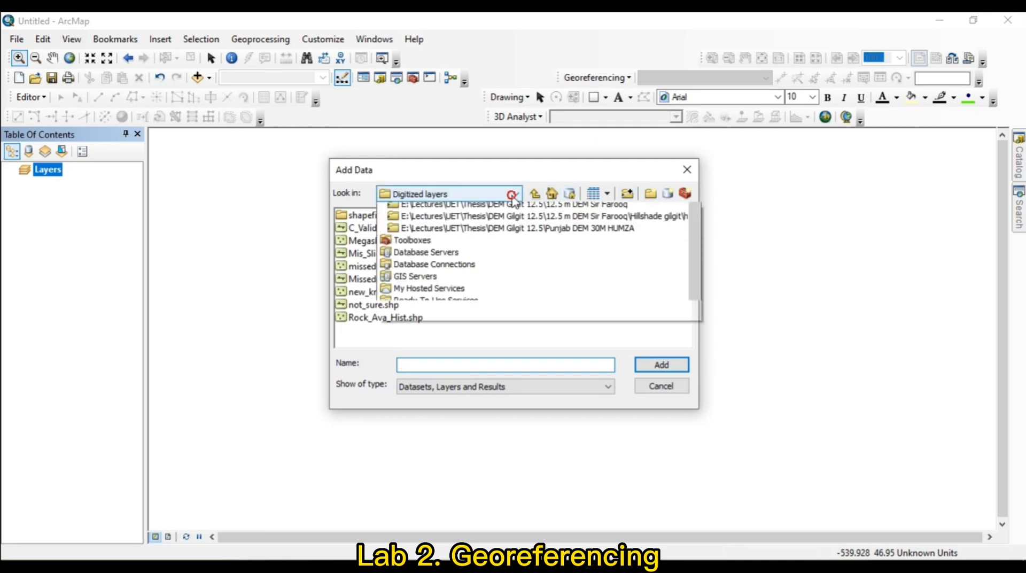
{"action": "scroll", "coordinate": [509, 235], "scroll_direction": "up", "scroll_amount": 3}
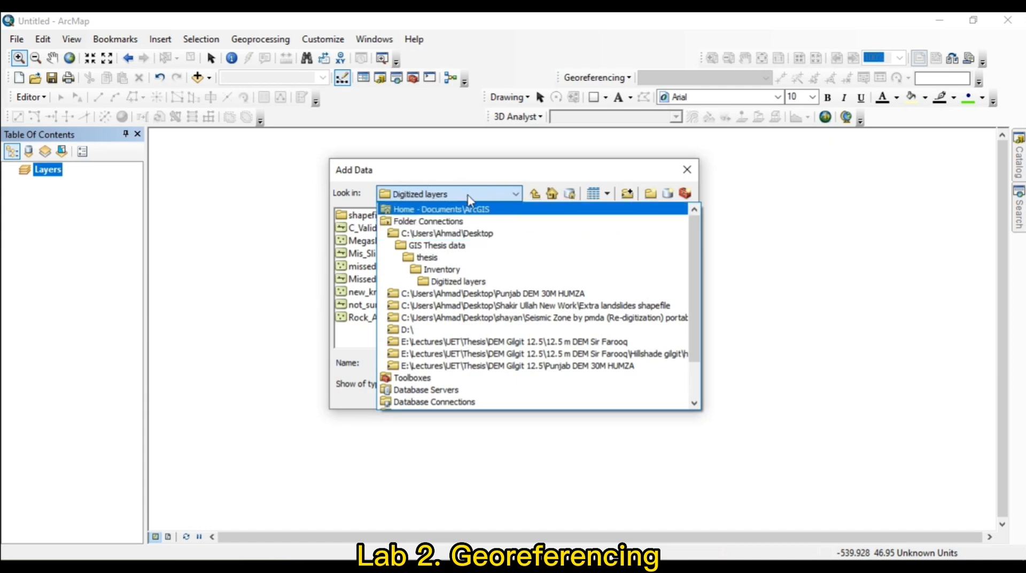
{"action": "left_click", "coordinate": [461, 238]}
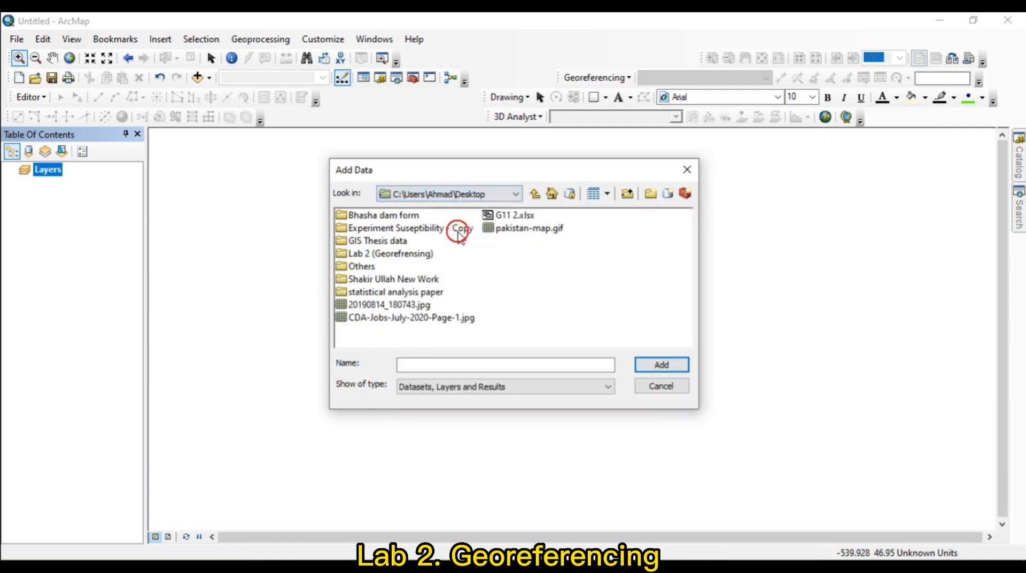
{"action": "double_click", "coordinate": [382, 255]}
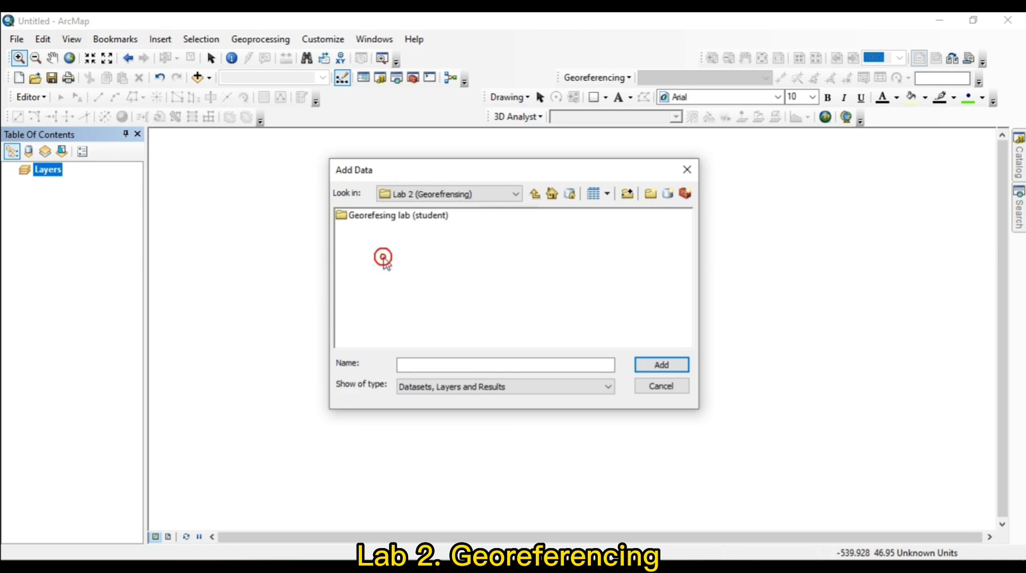
{"action": "double_click", "coordinate": [401, 217]}
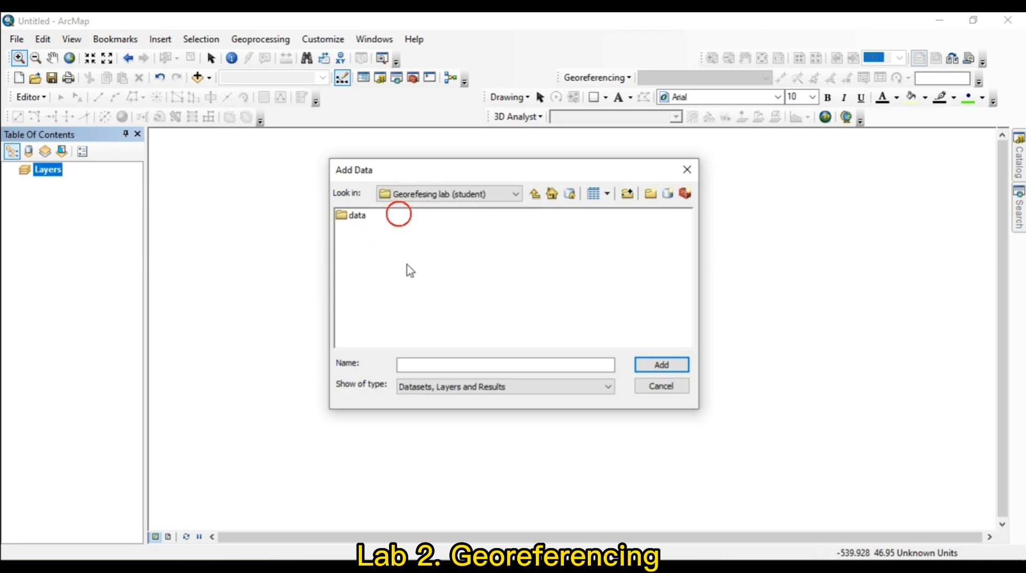
{"action": "double_click", "coordinate": [356, 216]}
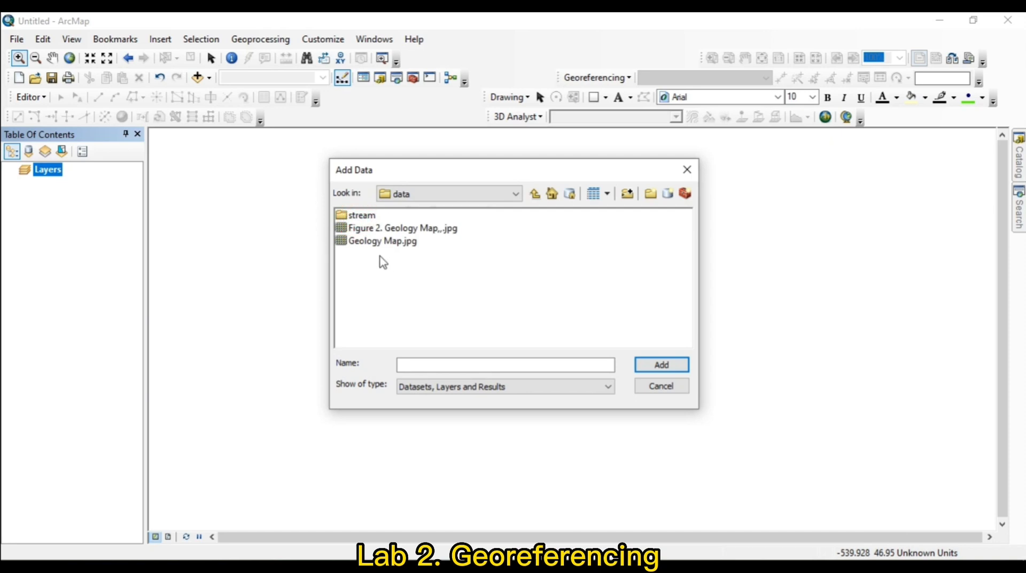
{"action": "double_click", "coordinate": [366, 218]}
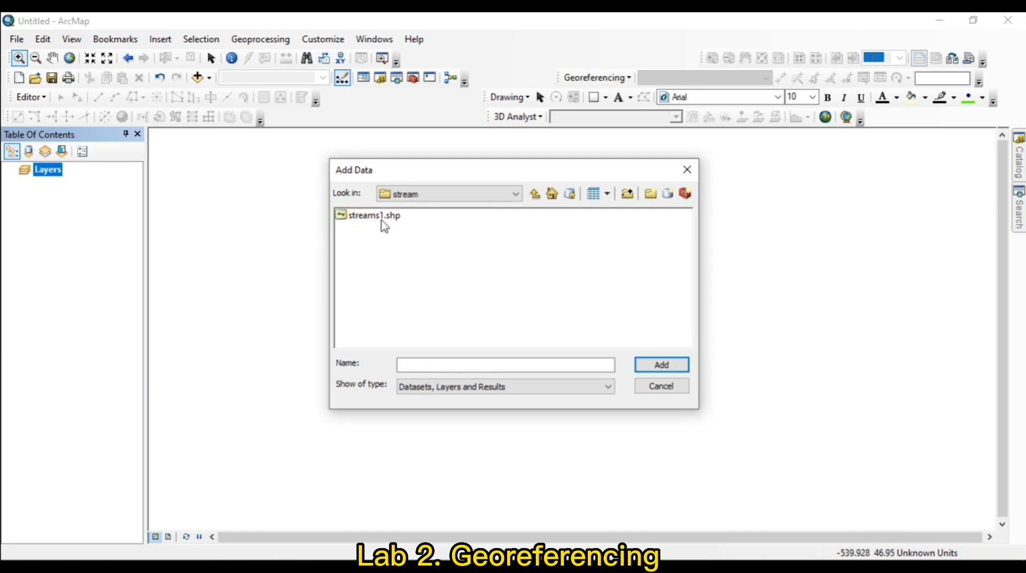
{"action": "double_click", "coordinate": [382, 218]}
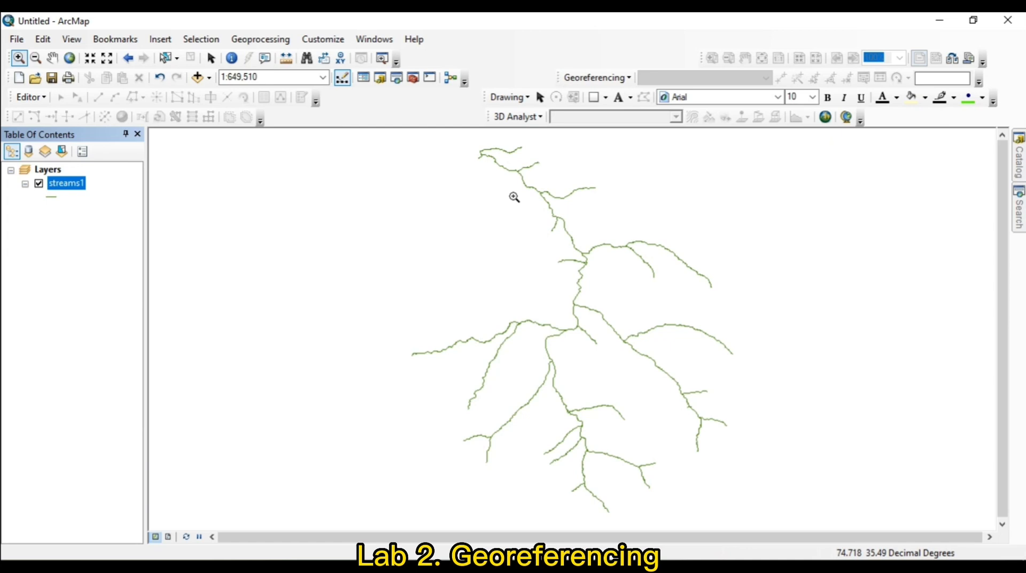
- Add the whole Geology Map.jpg raster from the lab's data folder to the map, accepting its missing spatial reference
{"action": "left_click", "coordinate": [209, 77]}
{"action": "left_click", "coordinate": [222, 95]}
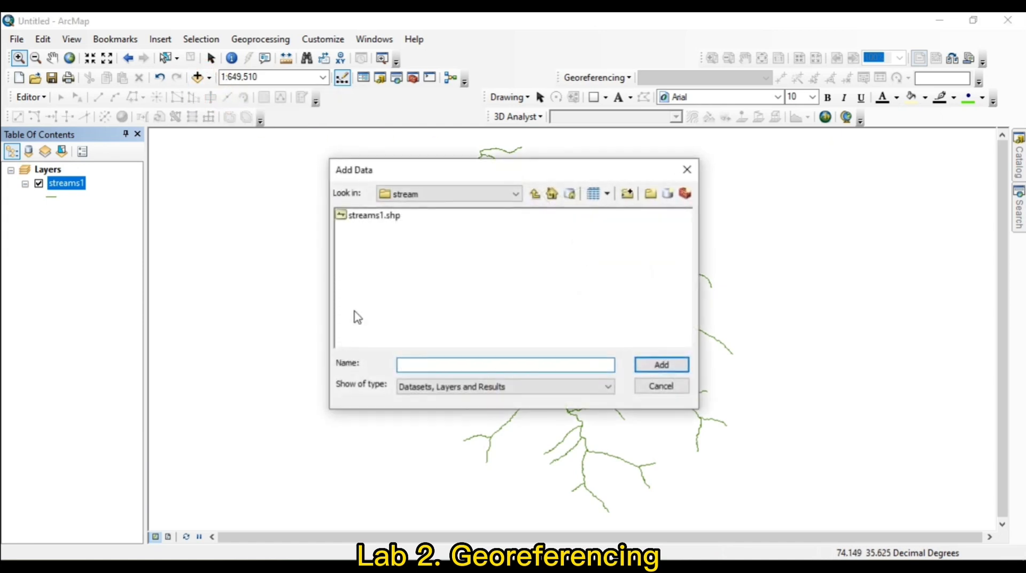
{"action": "left_click", "coordinate": [536, 197]}
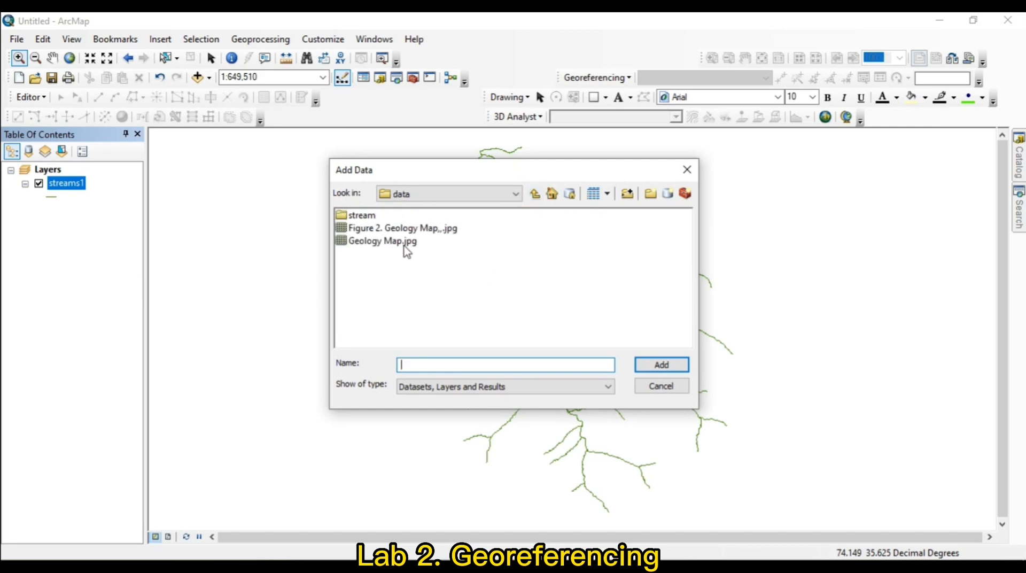
{"action": "left_click", "coordinate": [362, 216]}
{"action": "double_click", "coordinate": [361, 216]}
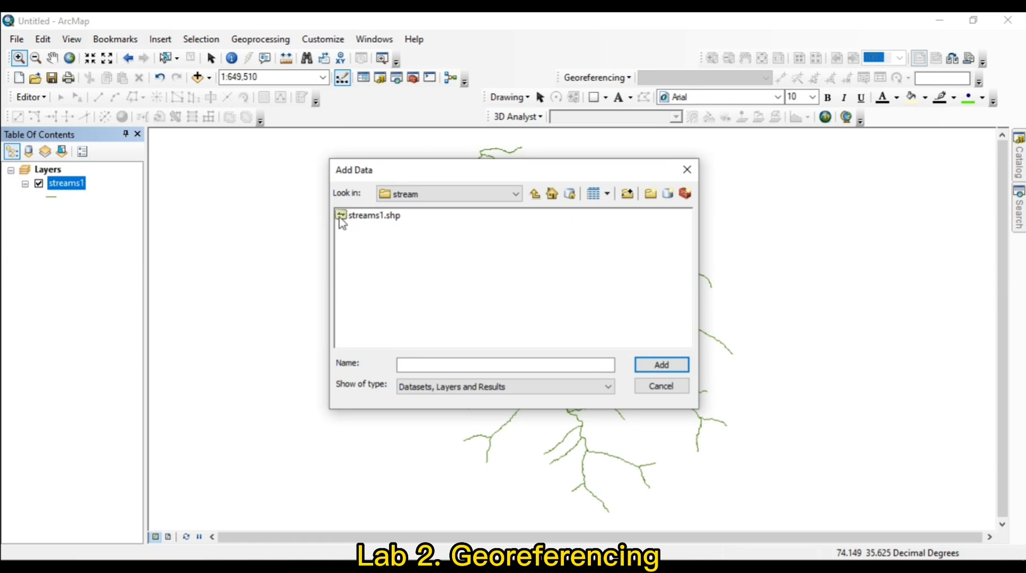
{"action": "left_click", "coordinate": [534, 193]}
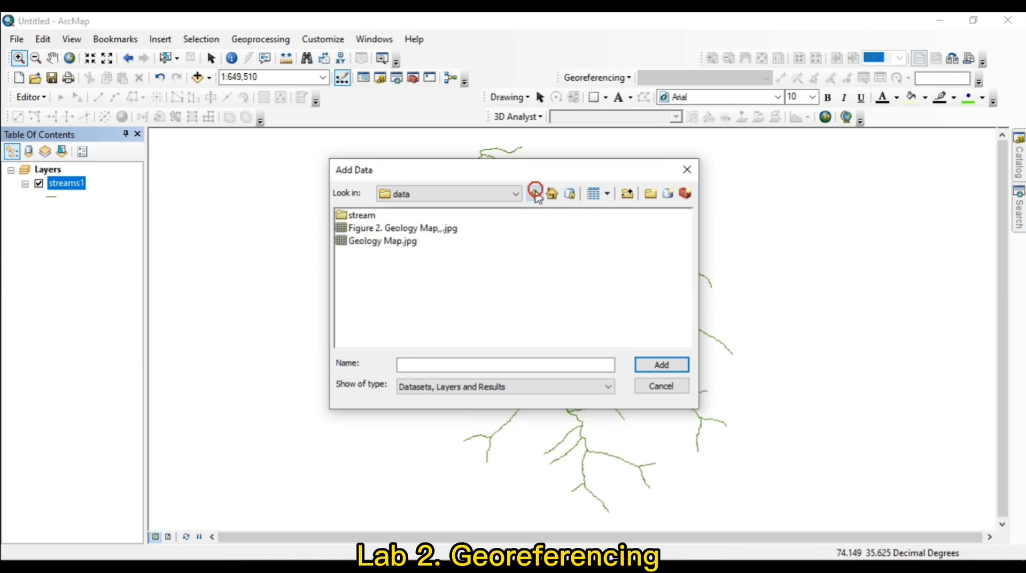
{"action": "double_click", "coordinate": [393, 244]}
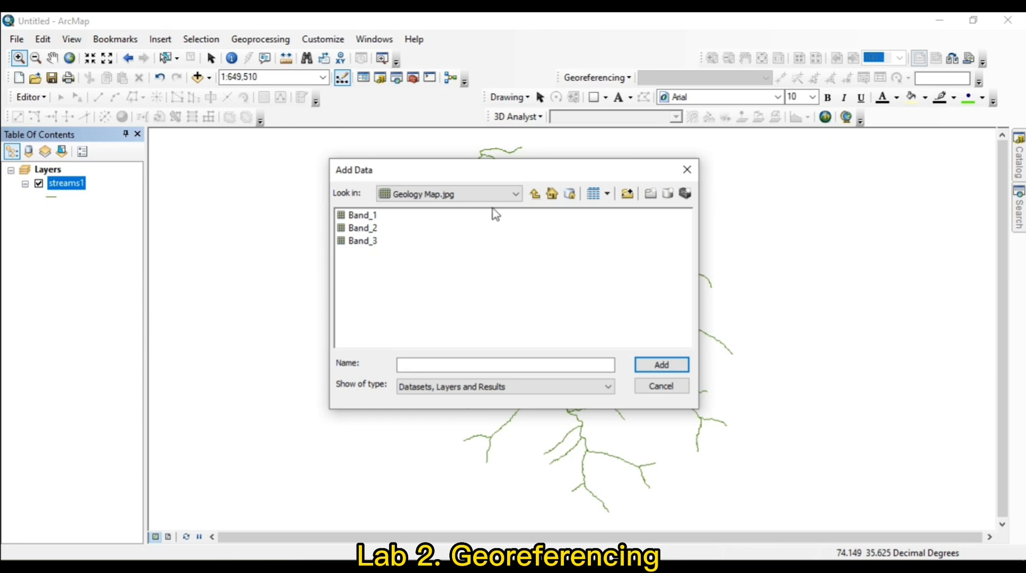
{"action": "left_click", "coordinate": [535, 194]}
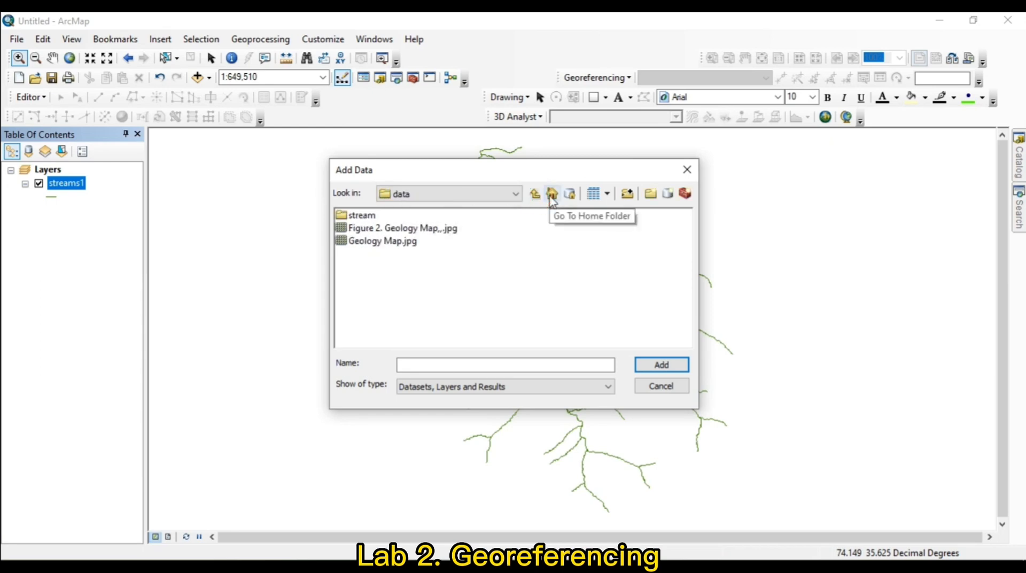
{"action": "left_click", "coordinate": [373, 246]}
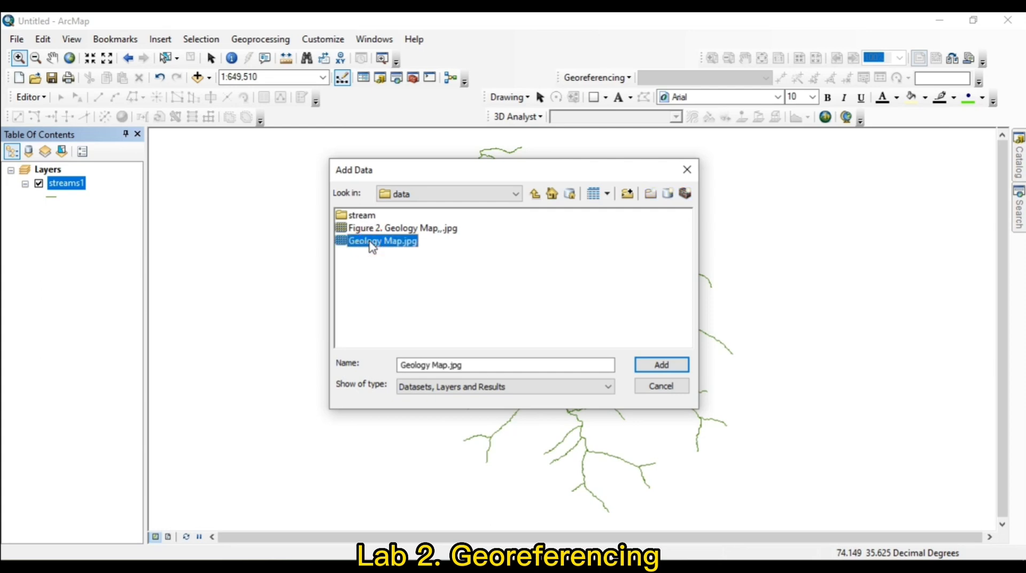
{"action": "left_click", "coordinate": [668, 371]}
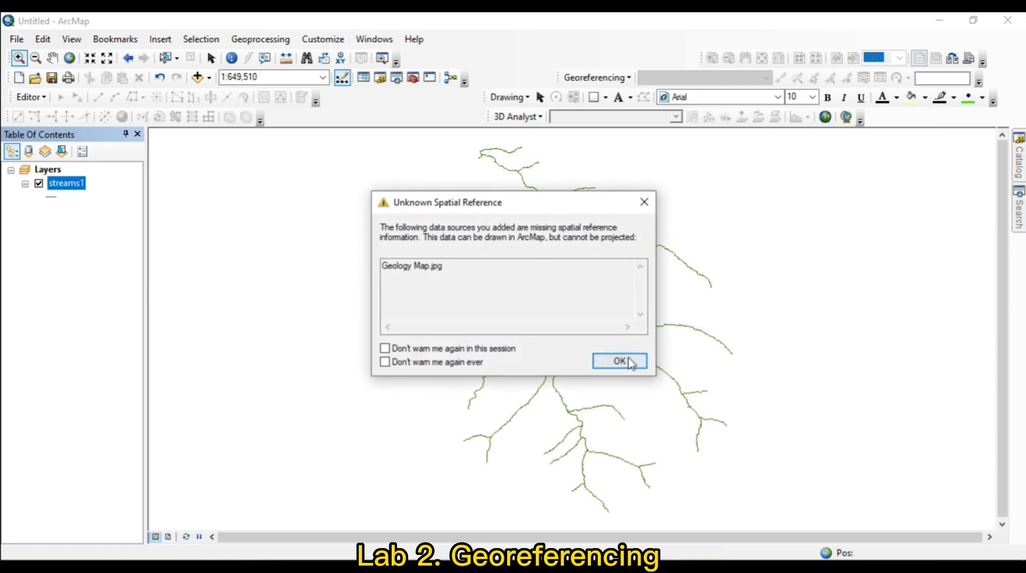
{"action": "left_click", "coordinate": [629, 357]}
- Compare the locations of the two layers by zooming to Geology Map.jpg, to streams1 and back to Geology Map.jpg
{"action": "right_click", "coordinate": [76, 212]}
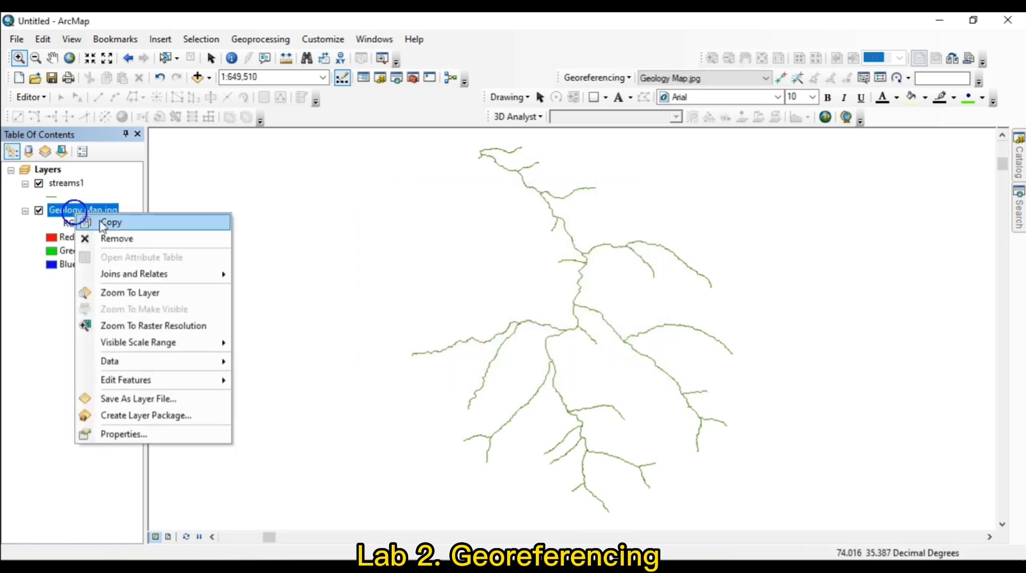
{"action": "left_click", "coordinate": [140, 297]}
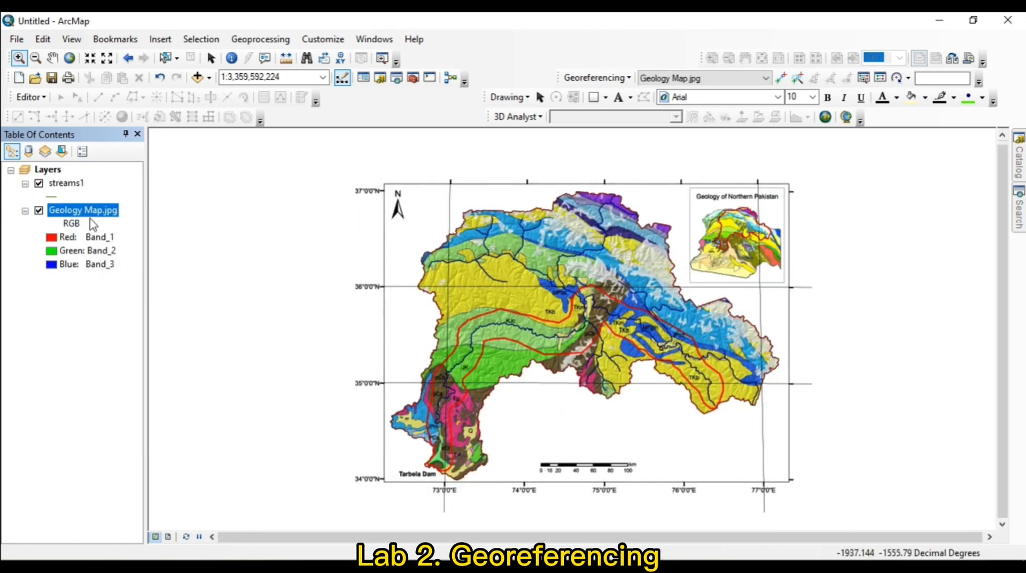
{"action": "right_click", "coordinate": [72, 185]}
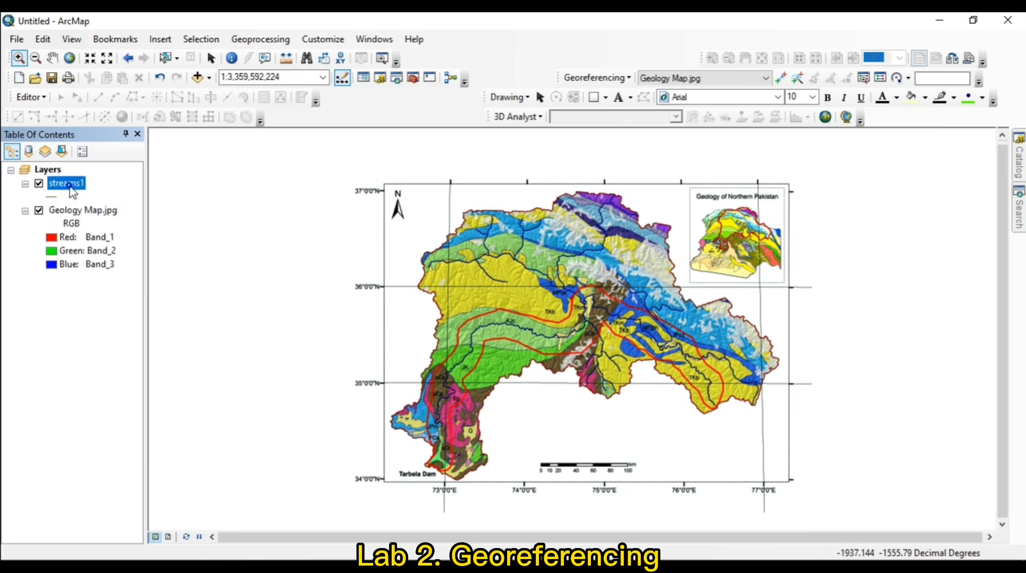
{"action": "left_click", "coordinate": [133, 266]}
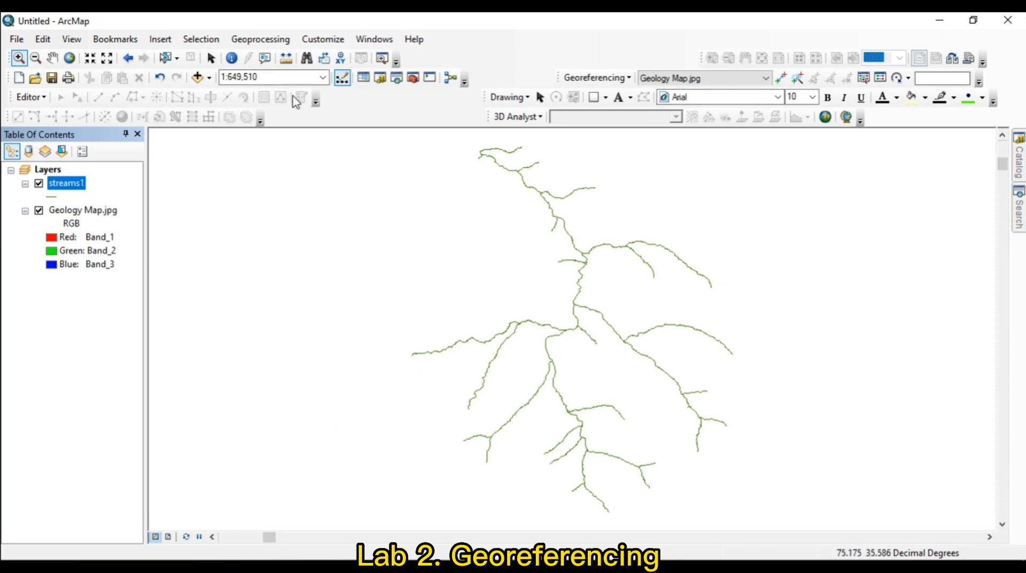
{"action": "right_click", "coordinate": [95, 214]}
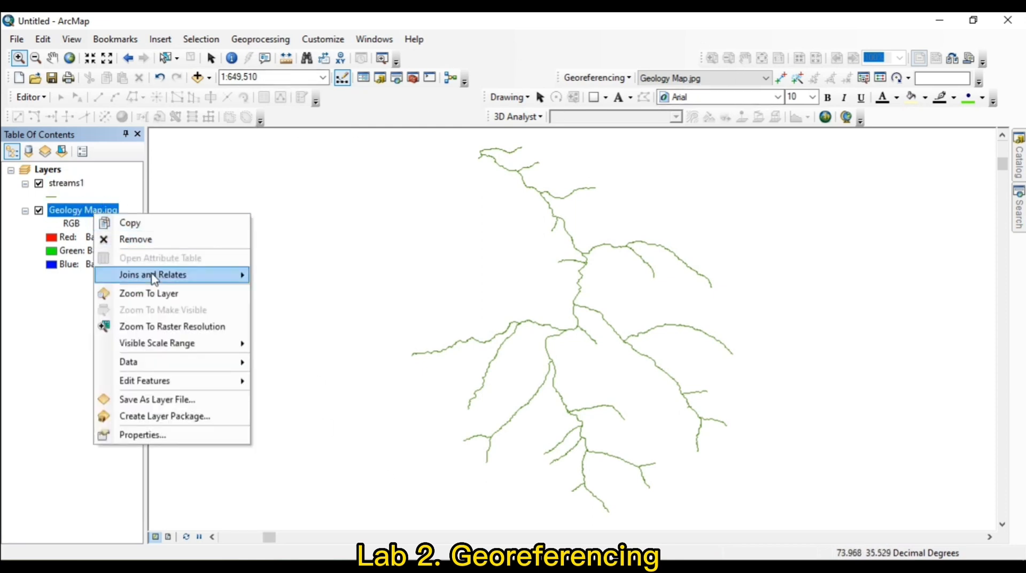
{"action": "left_click", "coordinate": [155, 293]}
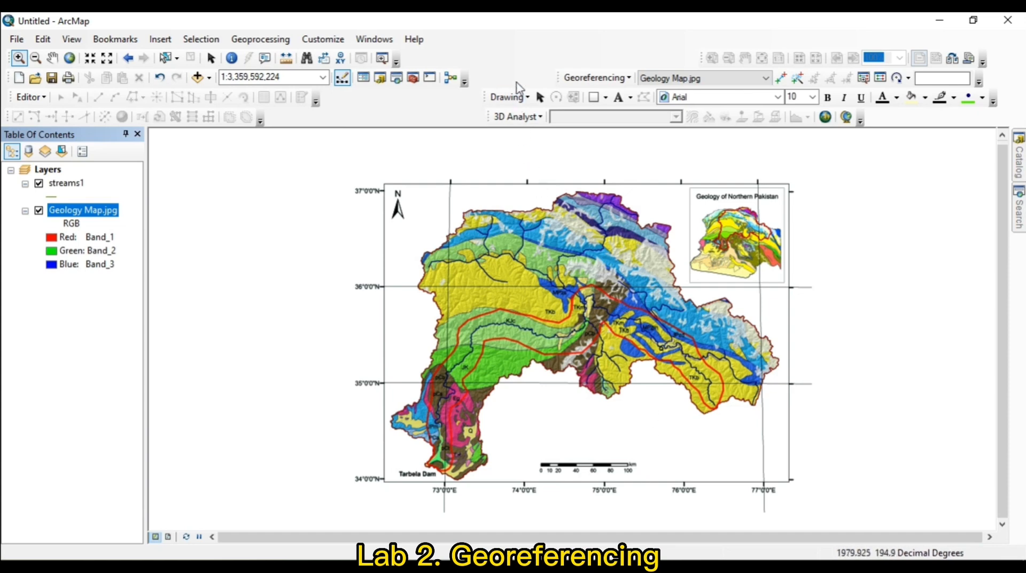
- Hide and redisplay the Georeferencing toolbar, and float it over the map before docking it again
{"action": "left_click", "coordinate": [520, 54]}
{"action": "right_click", "coordinate": [524, 60]}
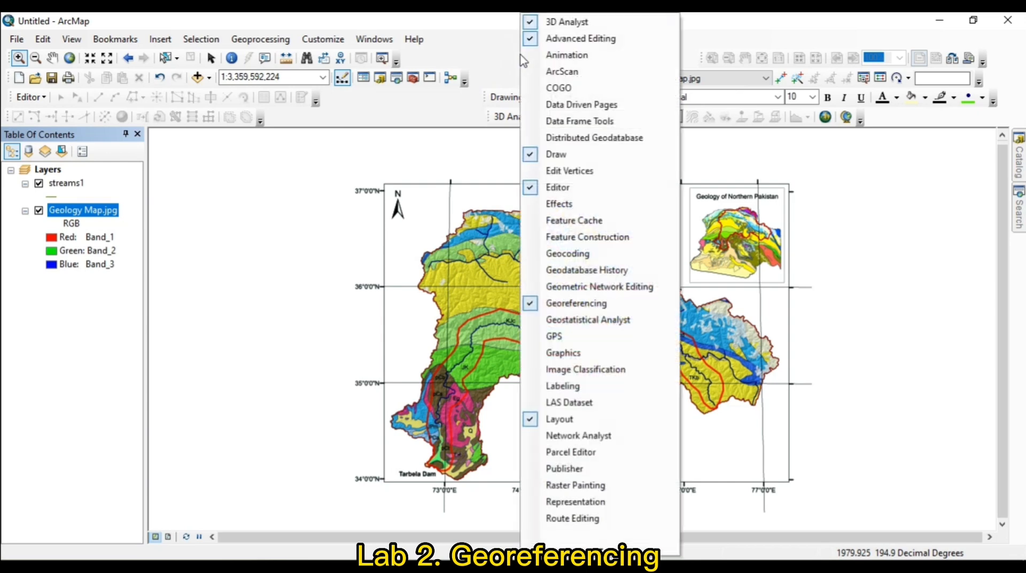
{"action": "left_click", "coordinate": [597, 306]}
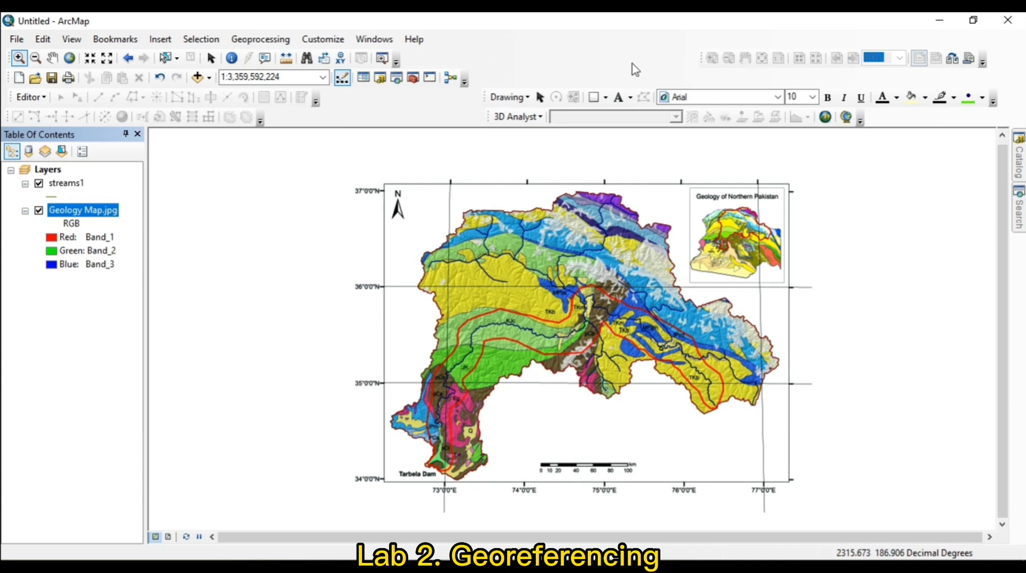
{"action": "right_click", "coordinate": [568, 68]}
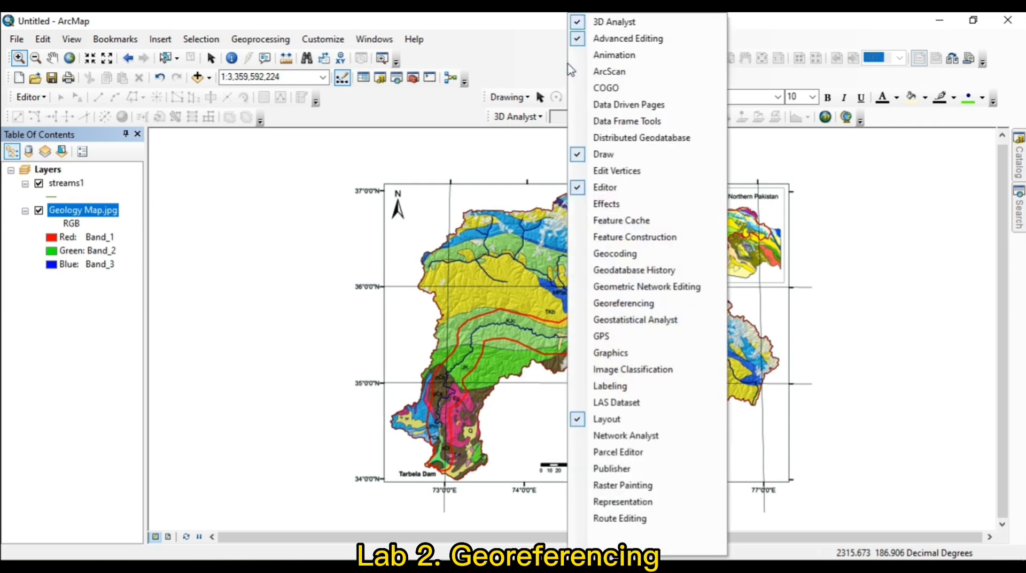
{"action": "left_click", "coordinate": [620, 303]}
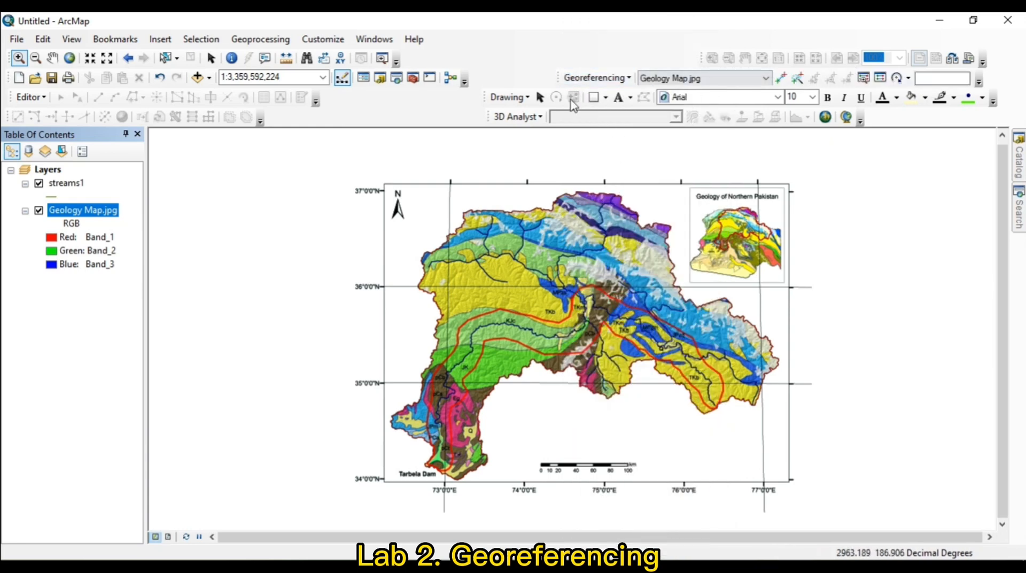
{"action": "mouse_move", "coordinate": [558, 77]}
{"action": "left_mouse_down"}
{"action": "mouse_move", "coordinate": [334, 145]}
{"action": "mouse_move", "coordinate": [311, 169]}
{"action": "mouse_move", "coordinate": [270, 171]}
{"action": "left_mouse_up"}
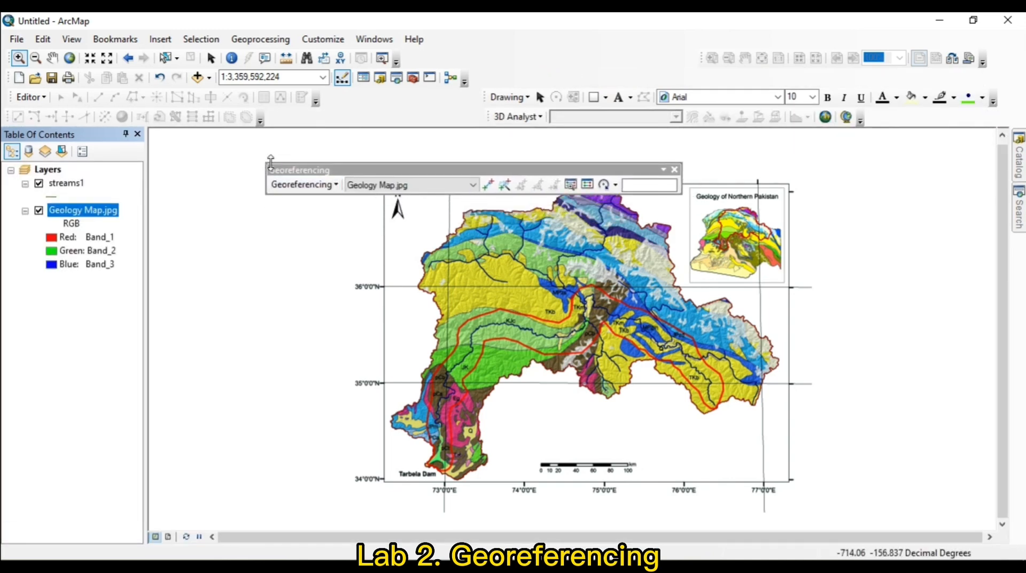
{"action": "left_click_drag", "start_coordinate": [353, 170], "coordinate": [561, 77]}
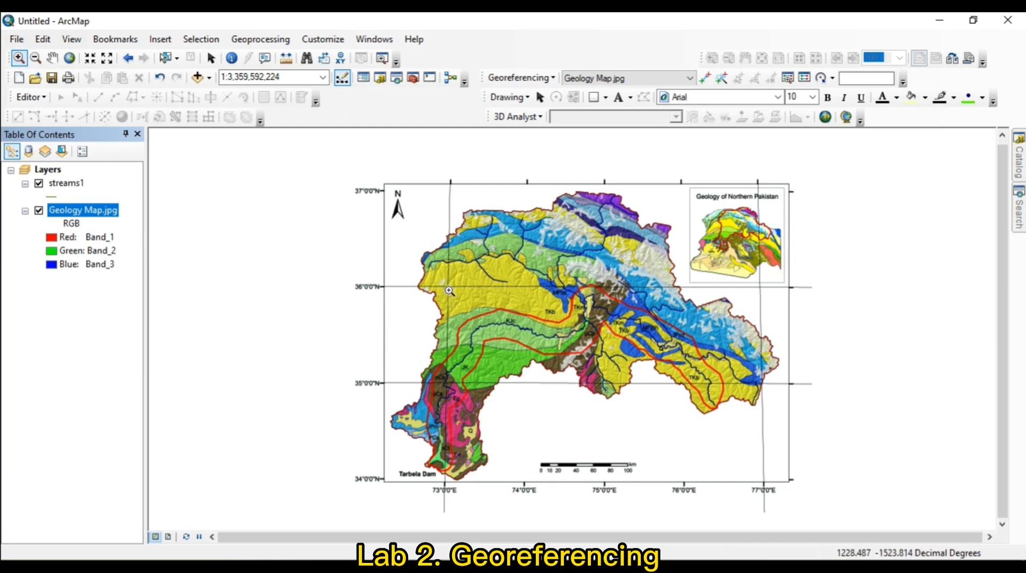
{"action": "left_click", "coordinate": [21, 60]}
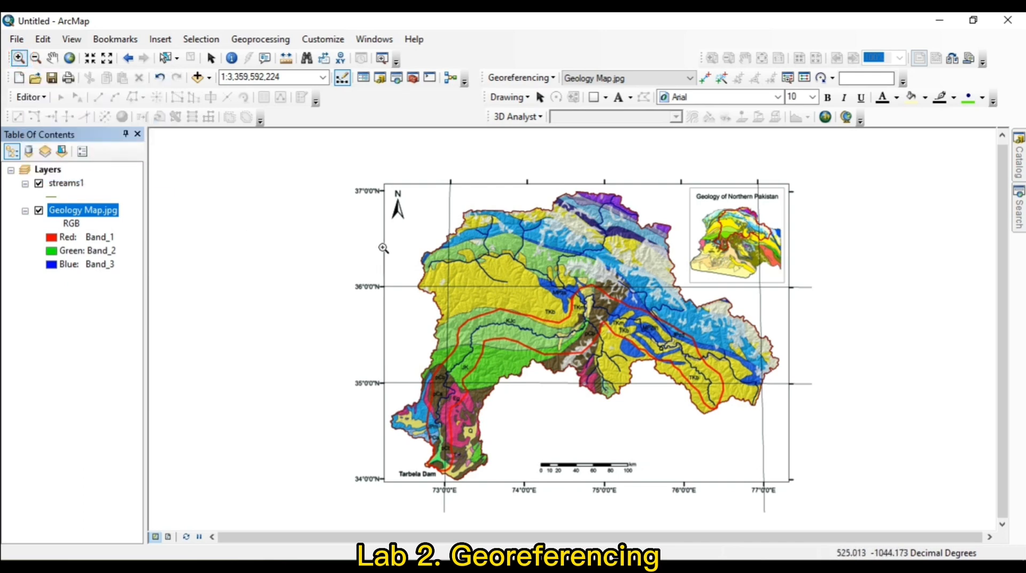
{"action": "left_click_drag", "start_coordinate": [339, 168], "coordinate": [474, 304]}
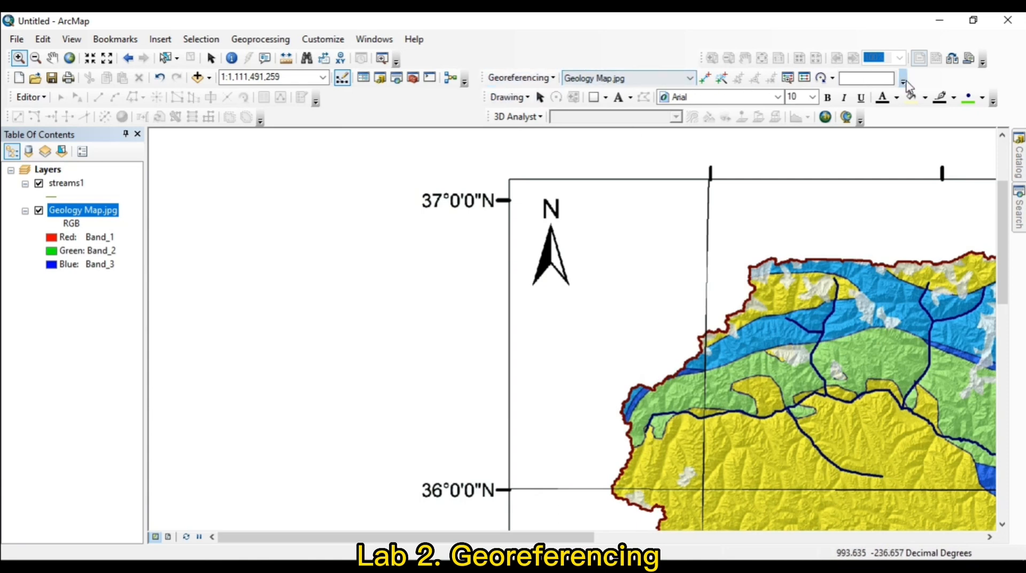
{"action": "left_click", "coordinate": [705, 79]}
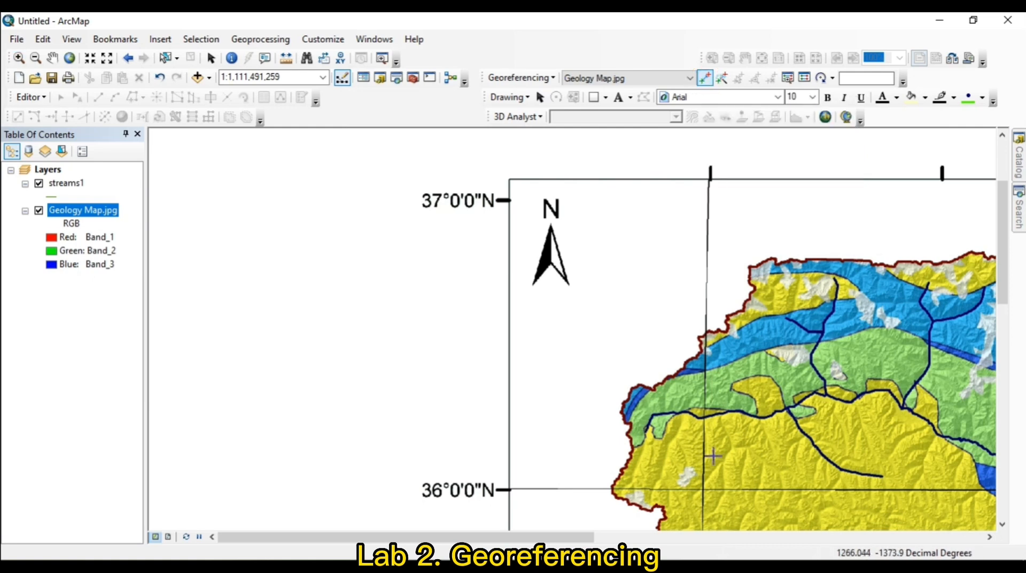
{"action": "left_click", "coordinate": [703, 490]}
{"action": "right_click", "coordinate": [702, 489]}
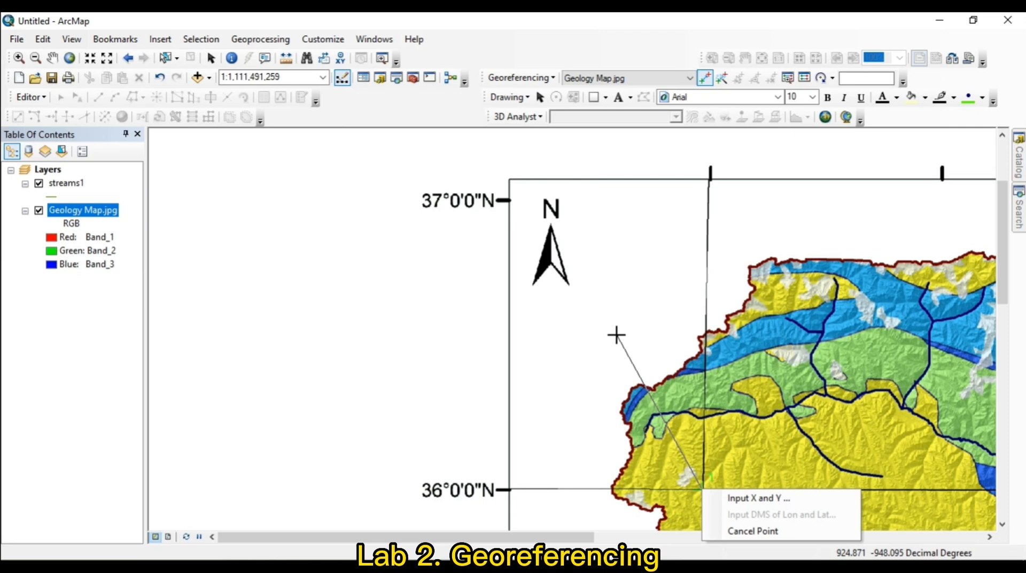
{"action": "left_click", "coordinate": [739, 531]}
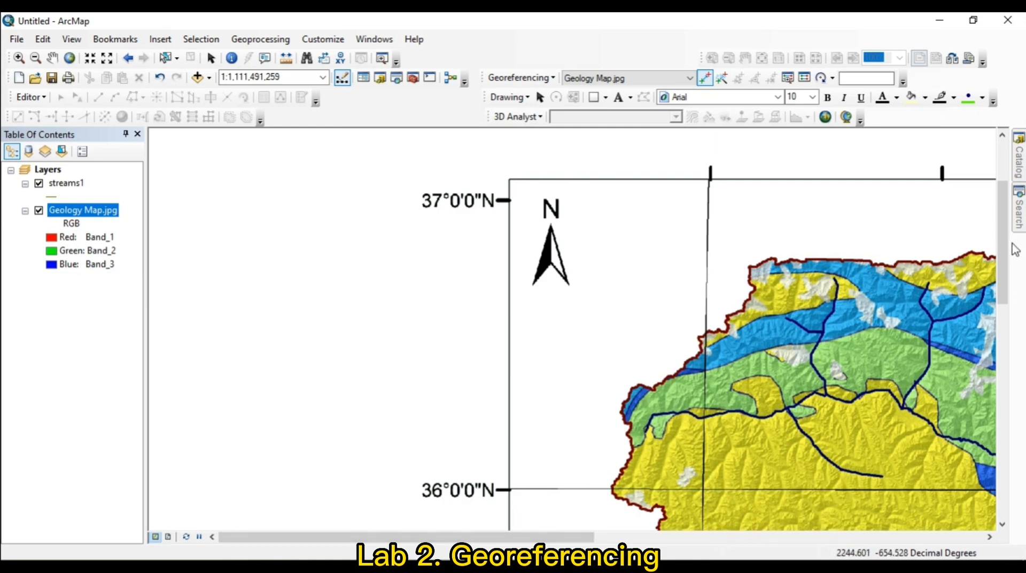
- Add a control point at the 73°E, 35°N grid intersection of Geology Map.jpg, with coordinates X 73 and Y 35
{"action": "left_click_drag", "start_coordinate": [1003, 243], "coordinate": [1003, 380]}
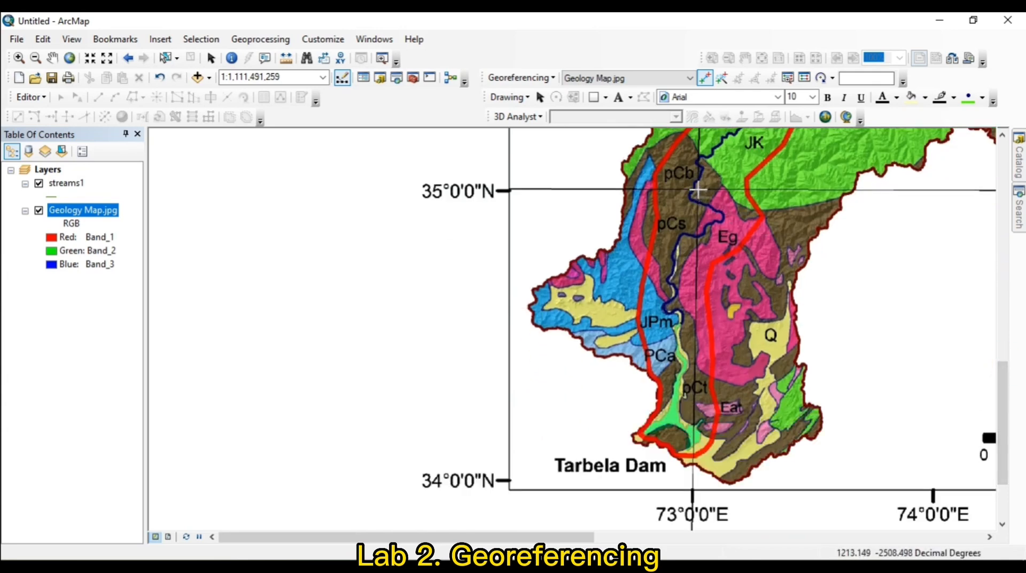
{"action": "right_click", "coordinate": [700, 191]}
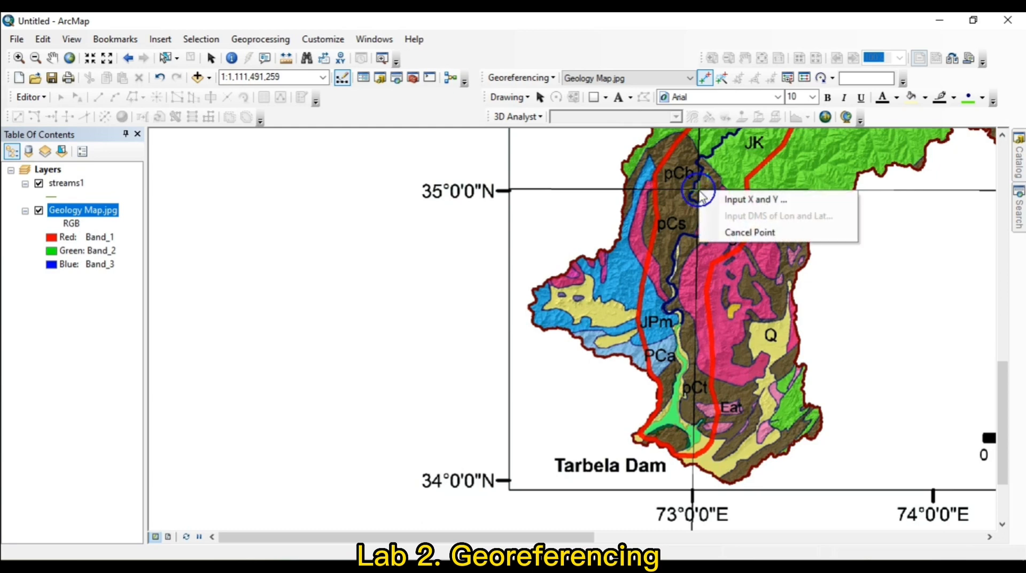
{"action": "left_click", "coordinate": [725, 202]}
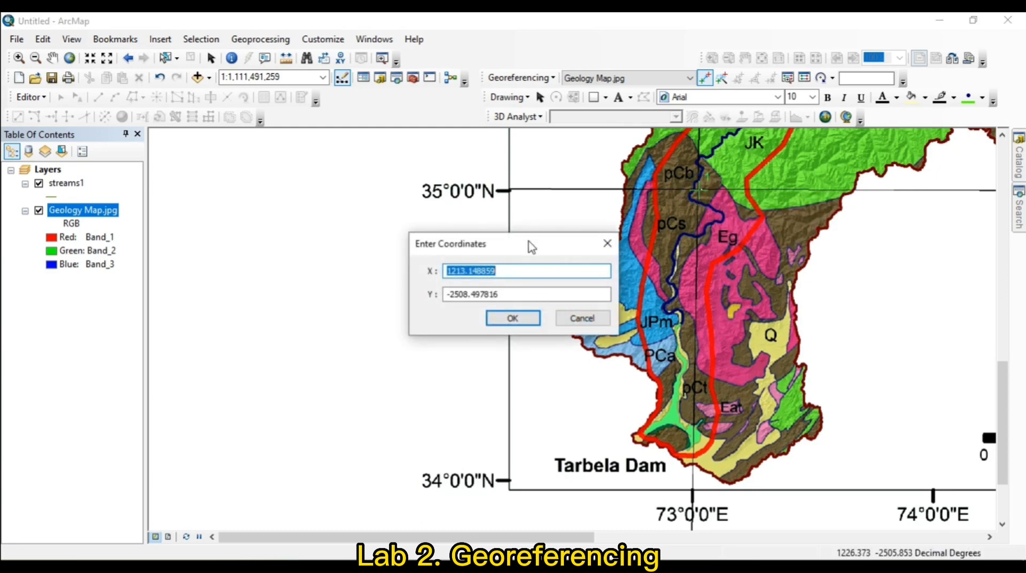
{"action": "left_click_drag", "start_coordinate": [529, 242], "coordinate": [408, 251]}
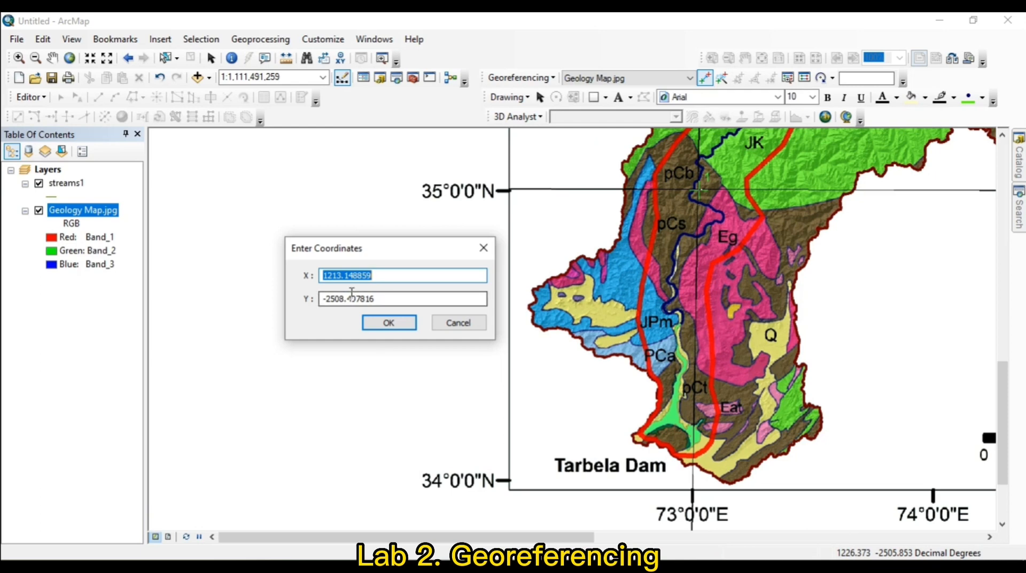
{"action": "key", "text": "BackSpace"}
{"action": "type", "text": "73"}
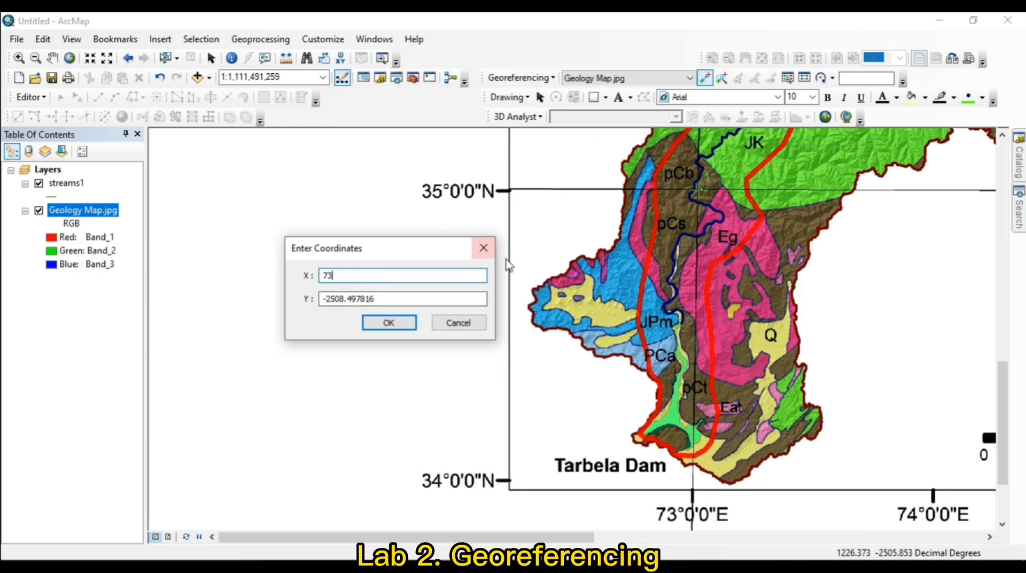
{"action": "left_click", "coordinate": [389, 301]}
{"action": "key", "text": "BackSpace"}
{"action": "key", "text": "BackSpace"}
{"action": "key", "text": "BackSpace"}
{"action": "key", "text": "BackSpace"}
{"action": "key", "text": "BackSpace"}
{"action": "key", "text": "BackSpace"}
{"action": "key", "text": "BackSpace"}
{"action": "key", "text": "BackSpace"}
{"action": "key", "text": "BackSpace"}
{"action": "key", "text": "BackSpace"}
{"action": "key", "text": "BackSpace"}
{"action": "key", "text": "BackSpace"}
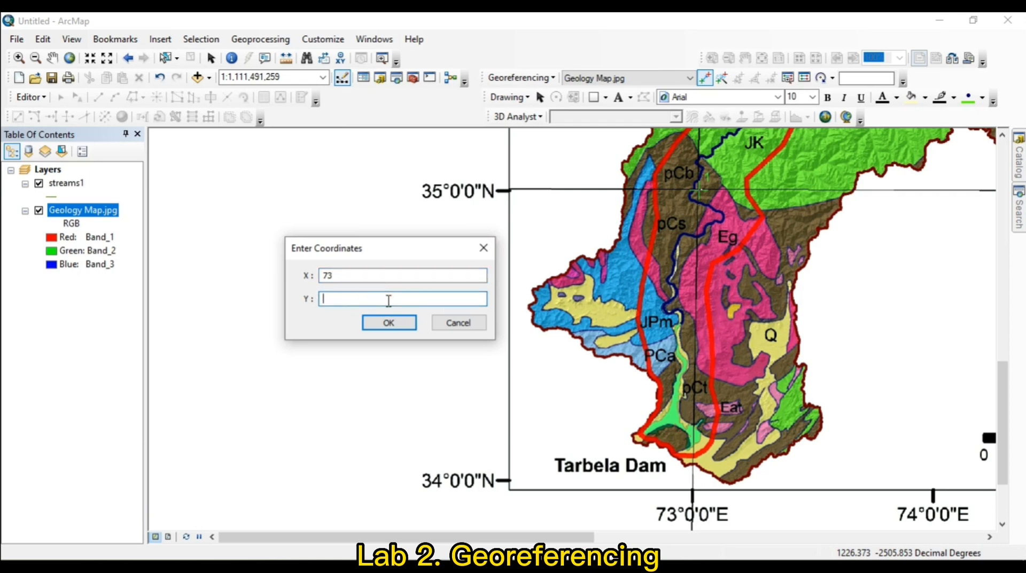
{"action": "type", "text": "35"}
{"action": "left_click", "coordinate": [403, 324]}
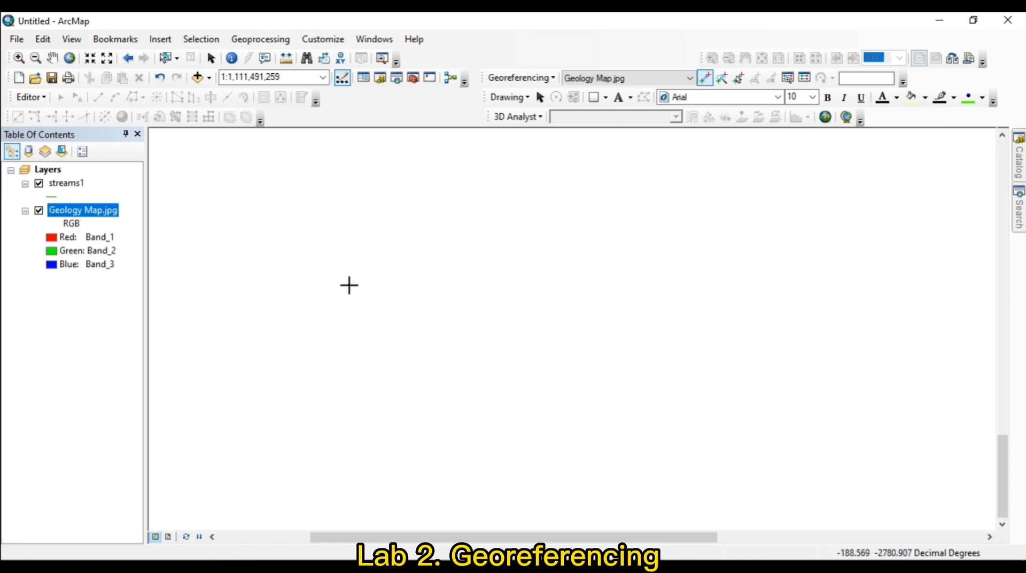
- Mark the source of a second control point at the 77°E, 36°N grid intersection of Geology Map.jpg
{"action": "right_click", "coordinate": [75, 212]}
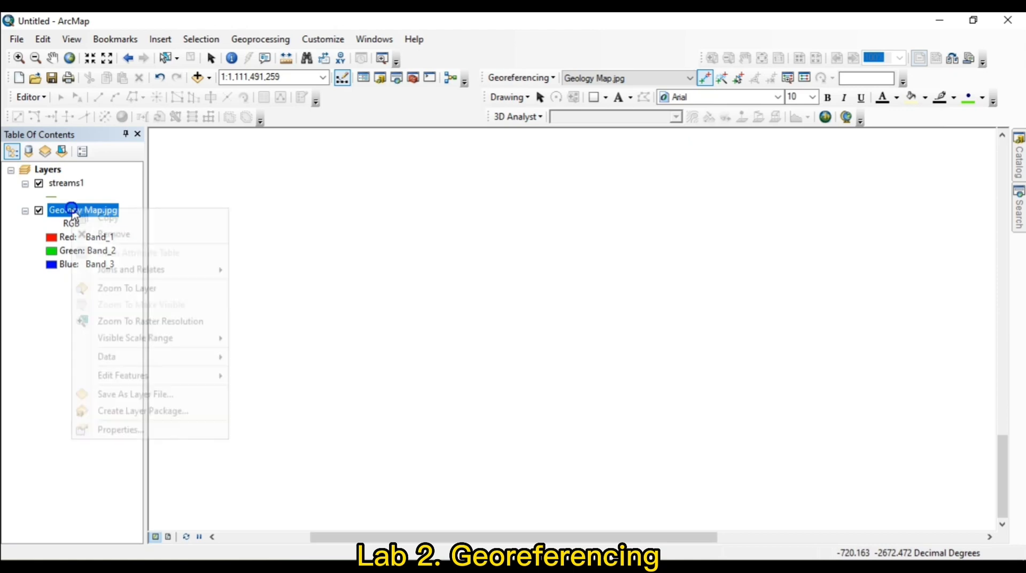
{"action": "left_click", "coordinate": [132, 296]}
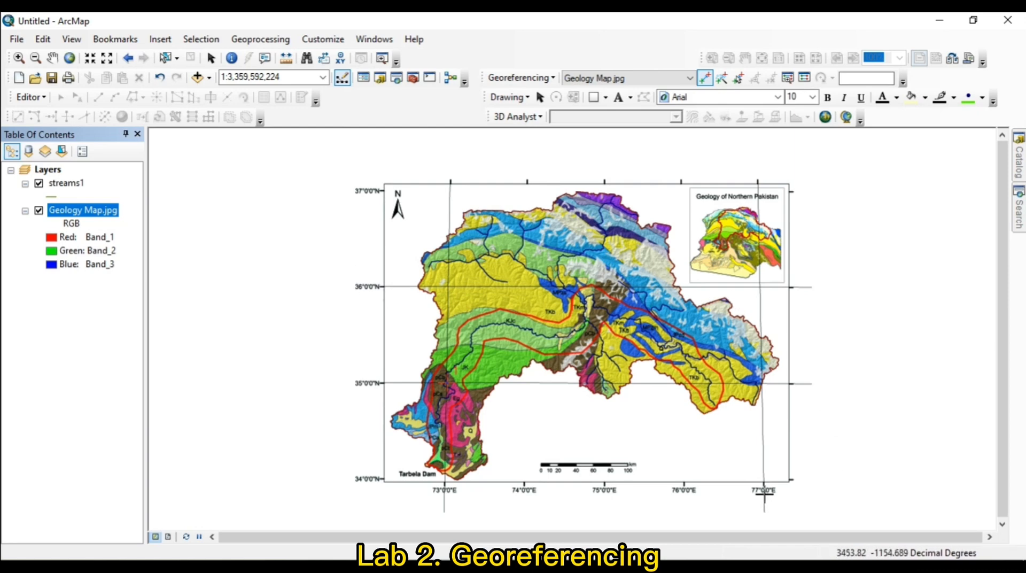
{"action": "left_click", "coordinate": [18, 57]}
{"action": "left_click_drag", "start_coordinate": [704, 159], "coordinate": [908, 340]}
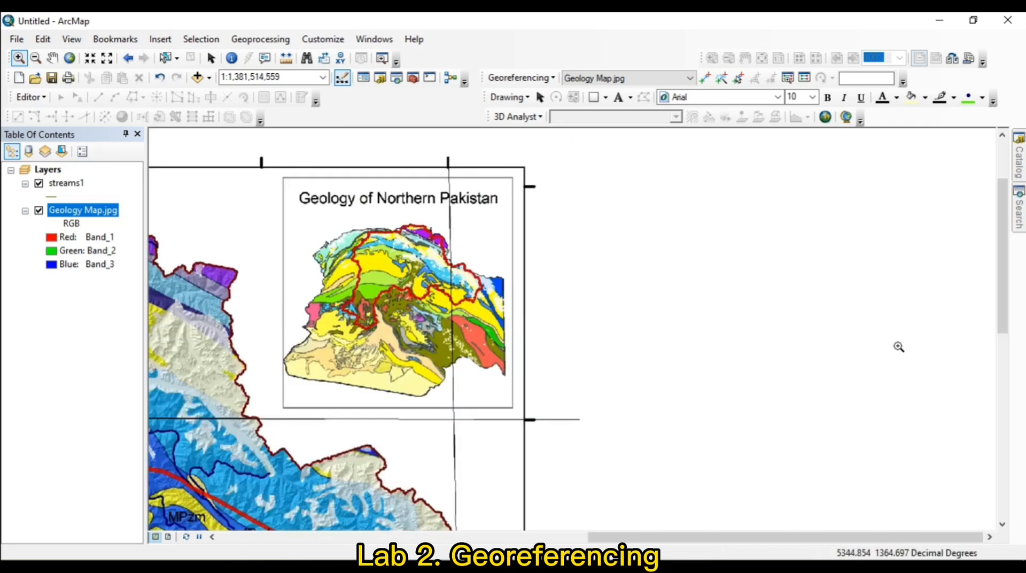
{"action": "left_click", "coordinate": [704, 78]}
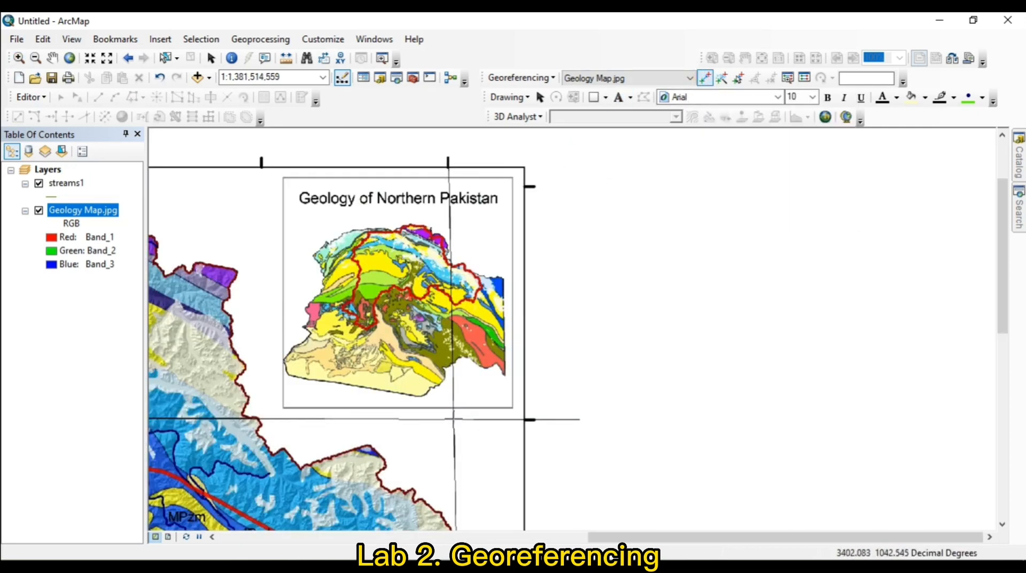
{"action": "left_click", "coordinate": [453, 419]}
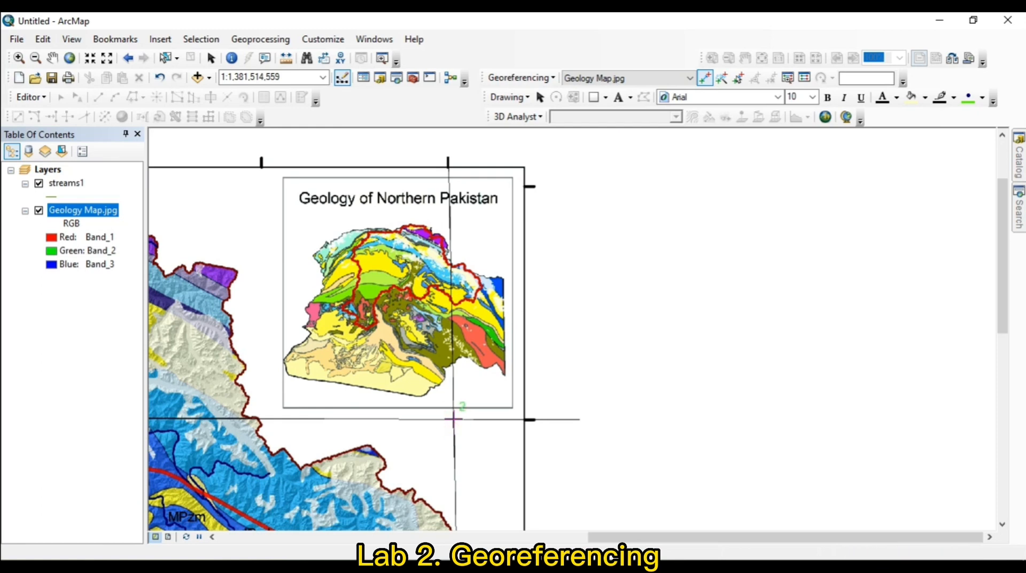
- Assign the map coordinates X 77 and Y 36 to the second control point
{"action": "right_click", "coordinate": [453, 419]}
{"action": "left_click", "coordinate": [472, 426]}
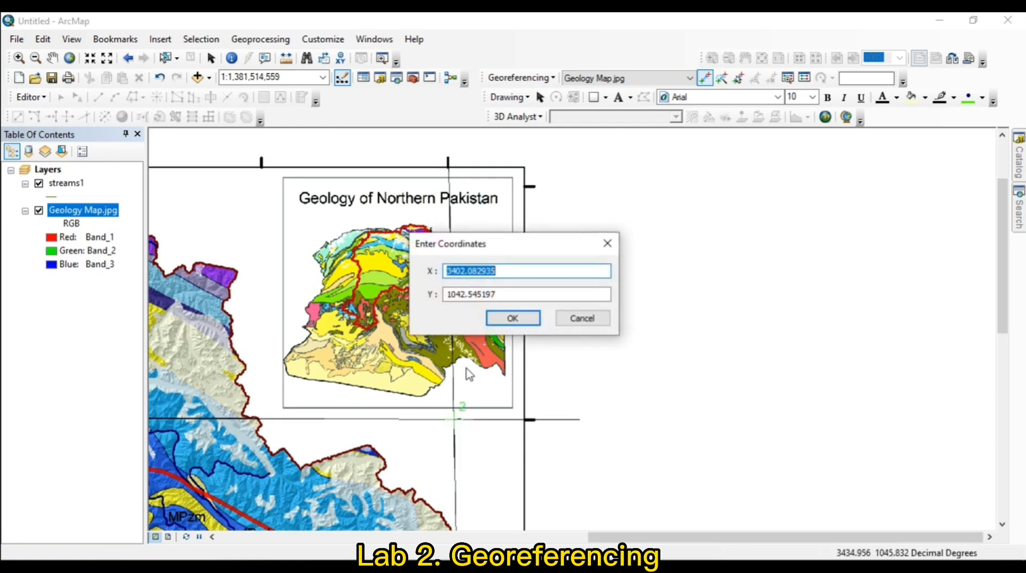
{"action": "left_click", "coordinate": [509, 295]}
{"action": "key", "text": "BackSpace"}
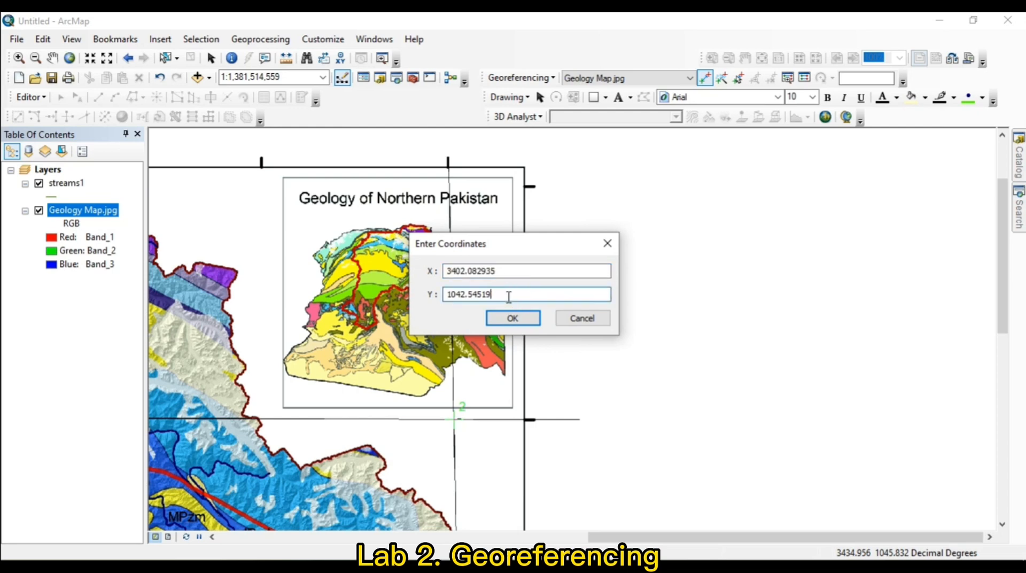
{"action": "key", "text": "BackSpace"}
{"action": "key", "text": "BackSpace"}
{"action": "key", "text": "BackSpace"}
{"action": "key", "text": "BackSpace"}
{"action": "key", "text": "BackSpace"}
{"action": "key", "text": "BackSpace"}
{"action": "key", "text": "BackSpace"}
{"action": "key", "text": "BackSpace"}
{"action": "key", "text": "BackSpace"}
{"action": "key", "text": "BackSpace"}
{"action": "type", "text": "36"}
{"action": "left_click", "coordinate": [544, 271]}
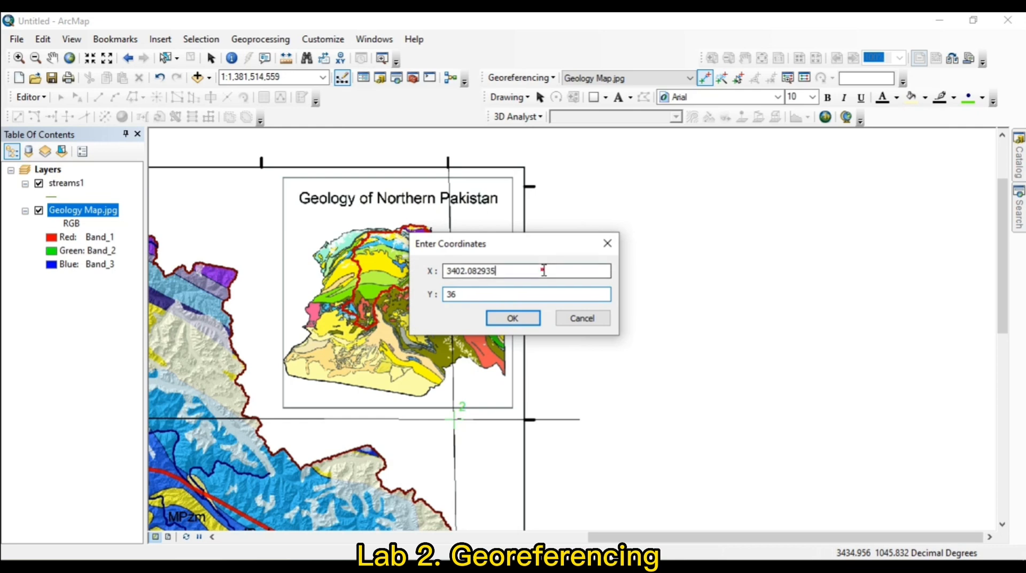
{"action": "key", "text": "BackSpace"}
{"action": "key", "text": "BackSpace"}
{"action": "key", "text": "BackSpace"}
{"action": "key", "text": "BackSpace"}
{"action": "key", "text": "BackSpace"}
{"action": "key", "text": "BackSpace"}
{"action": "key", "text": "BackSpace"}
{"action": "key", "text": "BackSpace"}
{"action": "key", "text": "BackSpace"}
{"action": "key", "text": "BackSpace"}
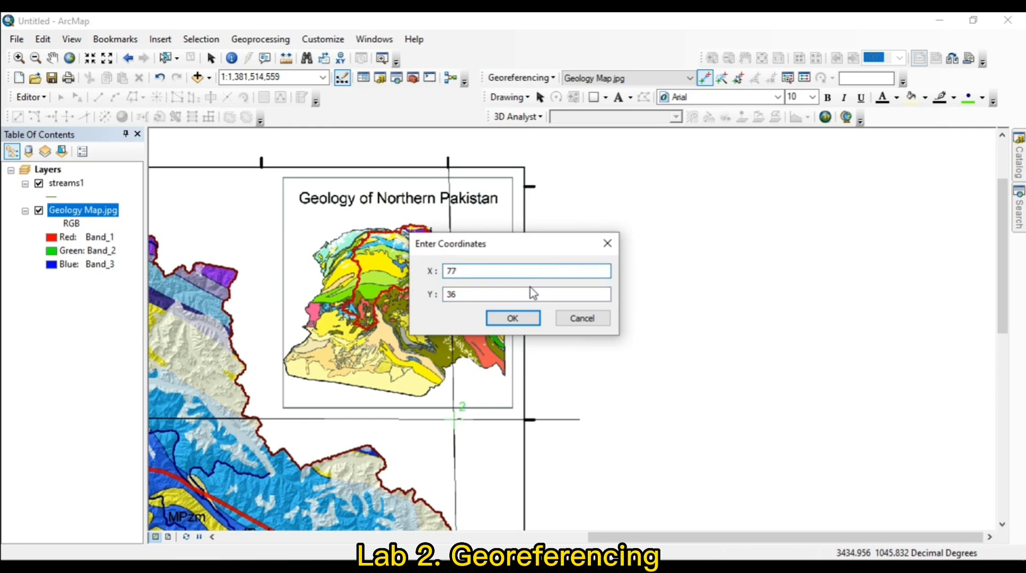
{"action": "left_click", "coordinate": [513, 318]}
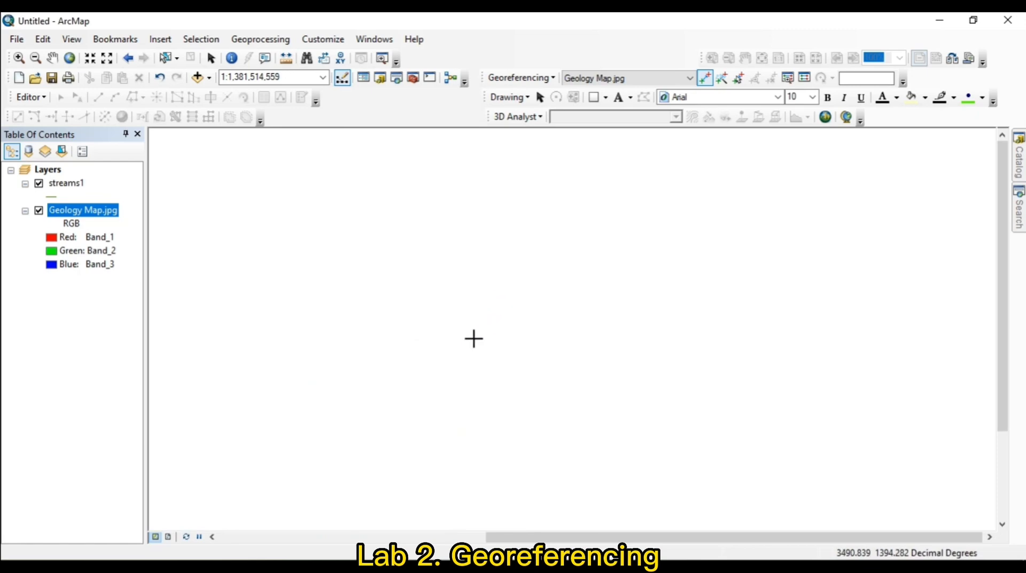
- Restyle the streams1 lines with the Highway Ramp symbol recoloured light blue
{"action": "right_click", "coordinate": [62, 215]}
{"action": "left_click", "coordinate": [126, 287]}
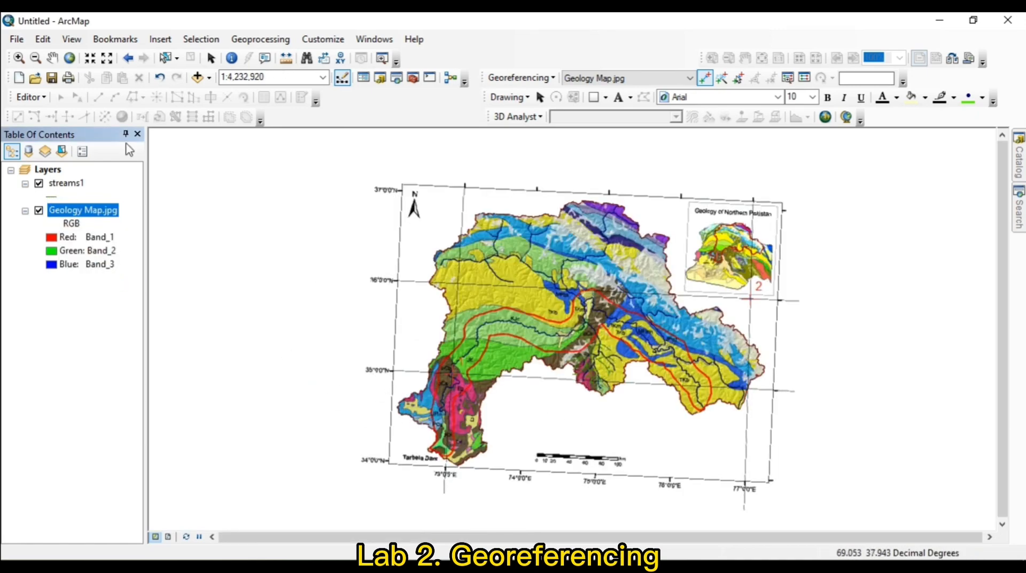
{"action": "left_click", "coordinate": [18, 58]}
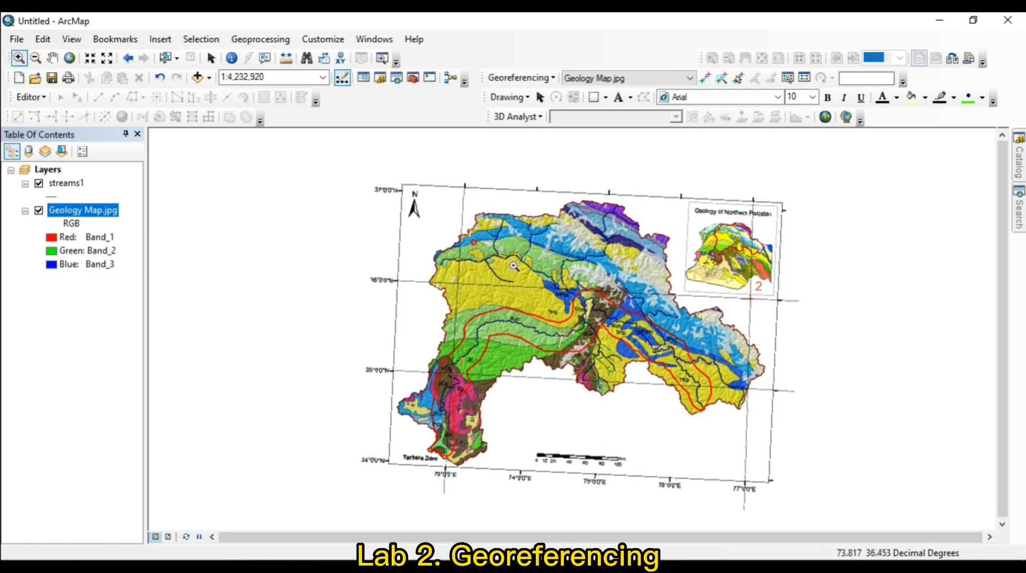
{"action": "left_click_drag", "start_coordinate": [475, 241], "coordinate": [740, 456]}
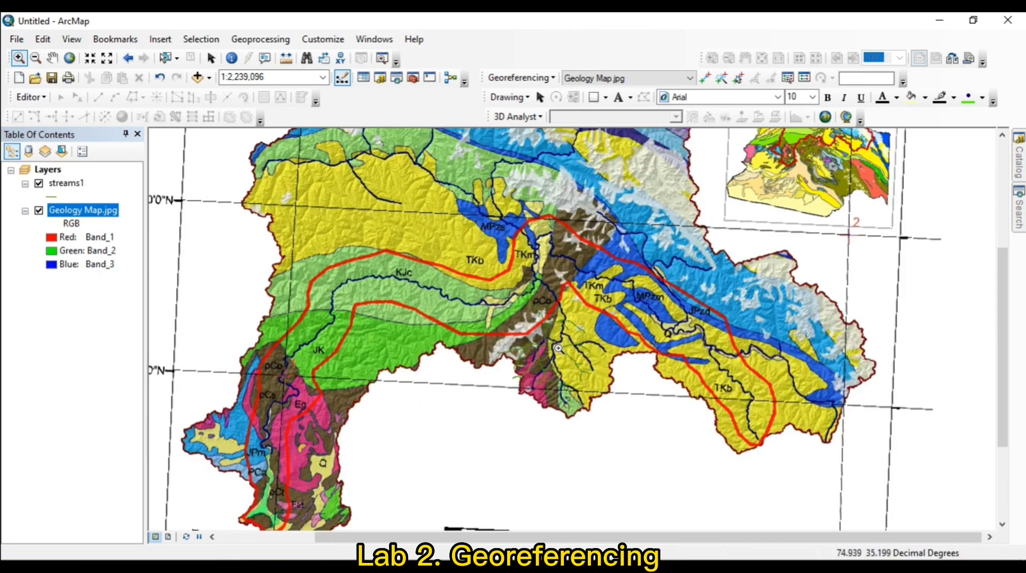
{"action": "left_click", "coordinate": [53, 197]}
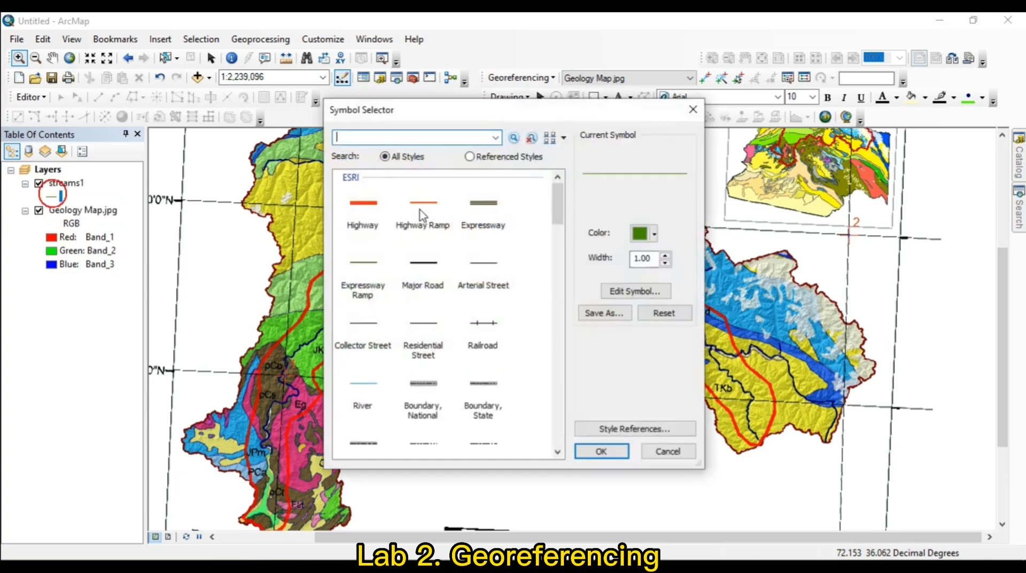
{"action": "left_click", "coordinate": [429, 210]}
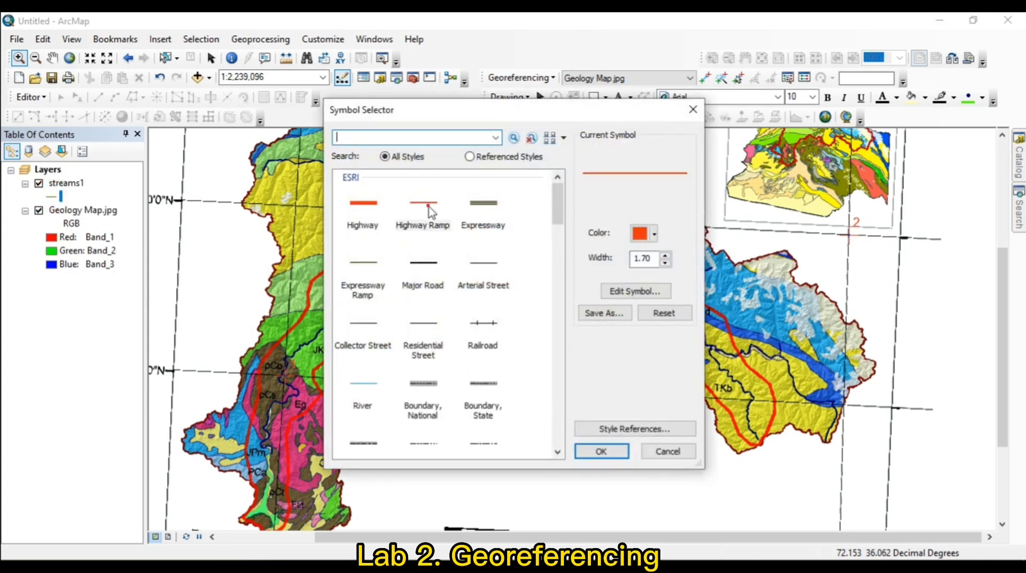
{"action": "left_click", "coordinate": [654, 233]}
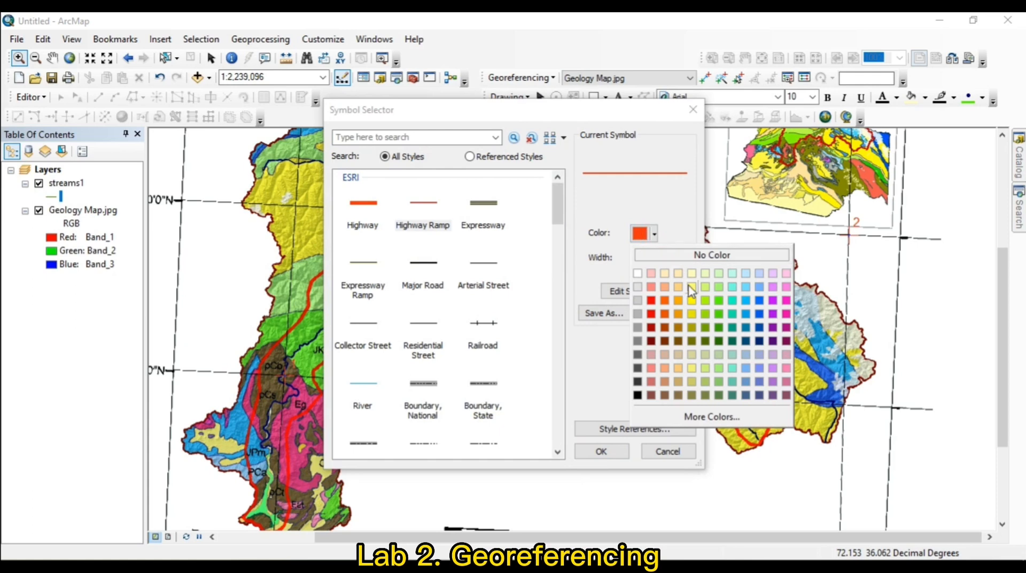
{"action": "left_click", "coordinate": [744, 316]}
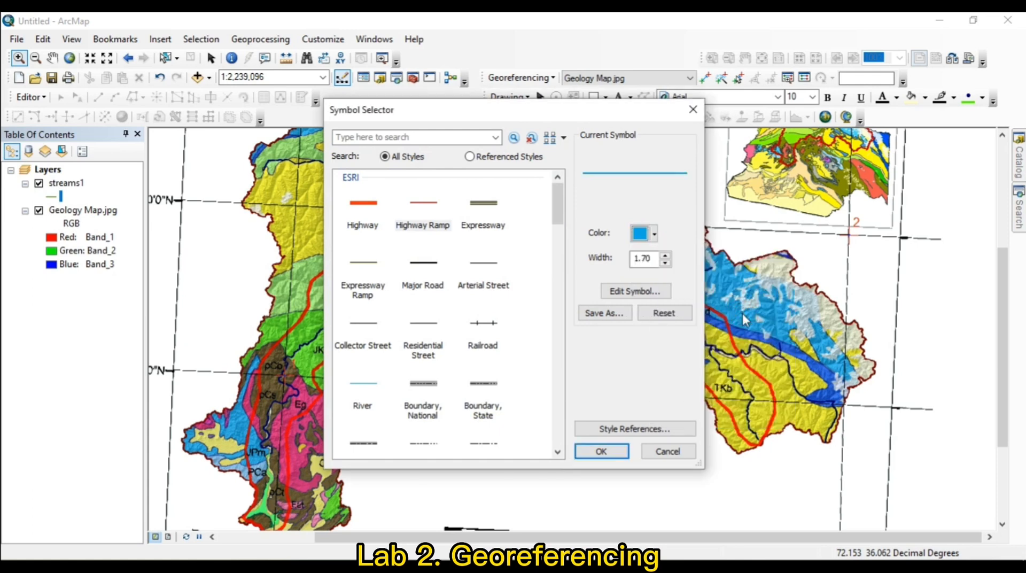
{"action": "left_click", "coordinate": [600, 451]}
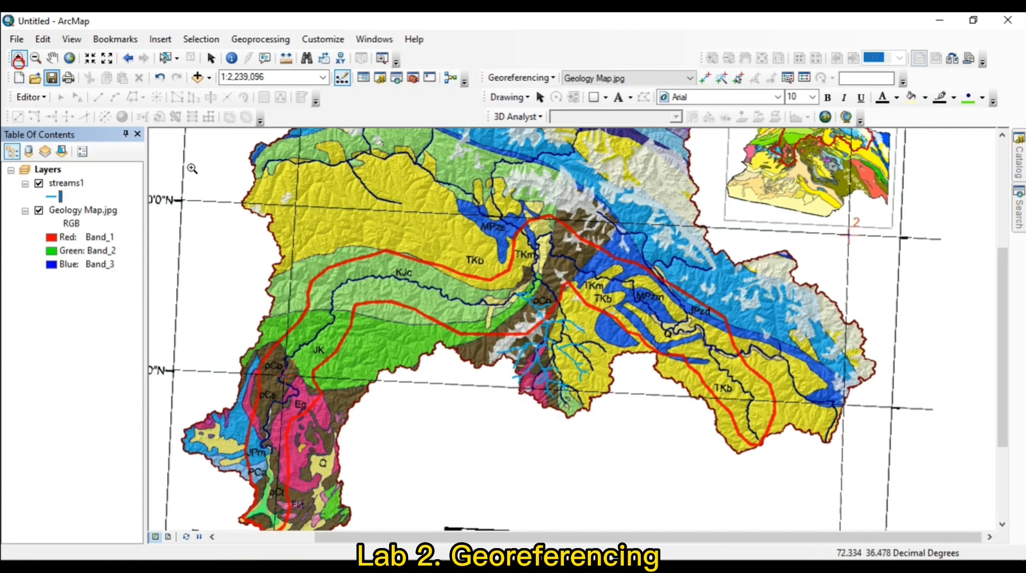
- Examine how the streams1 lines align with the streams drawn on Geology Map.jpg, close up and across the whole map
{"action": "left_click_drag", "start_coordinate": [470, 265], "coordinate": [649, 450]}
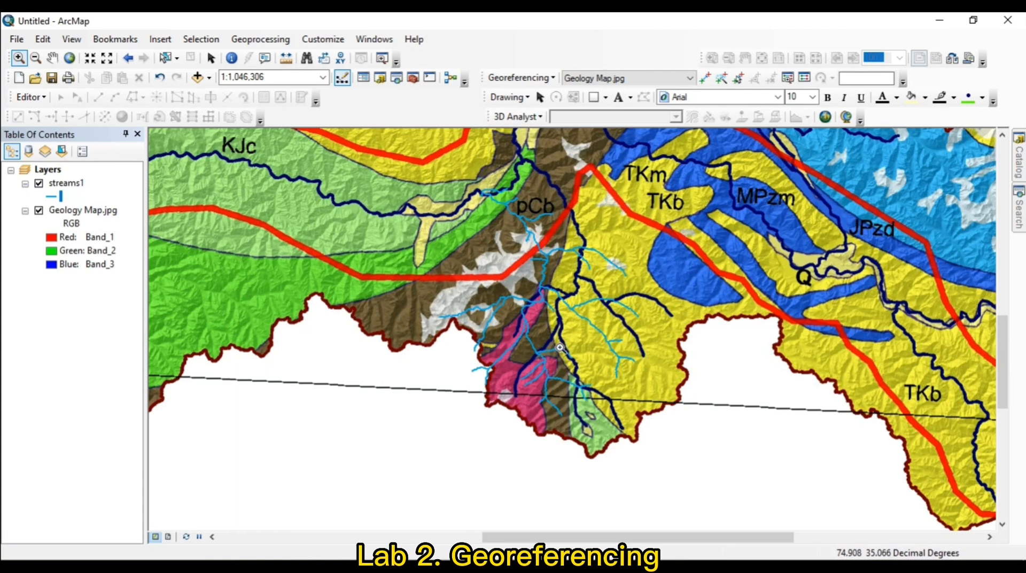
{"action": "scroll", "coordinate": [560, 348], "scroll_direction": "up", "scroll_amount": 3}
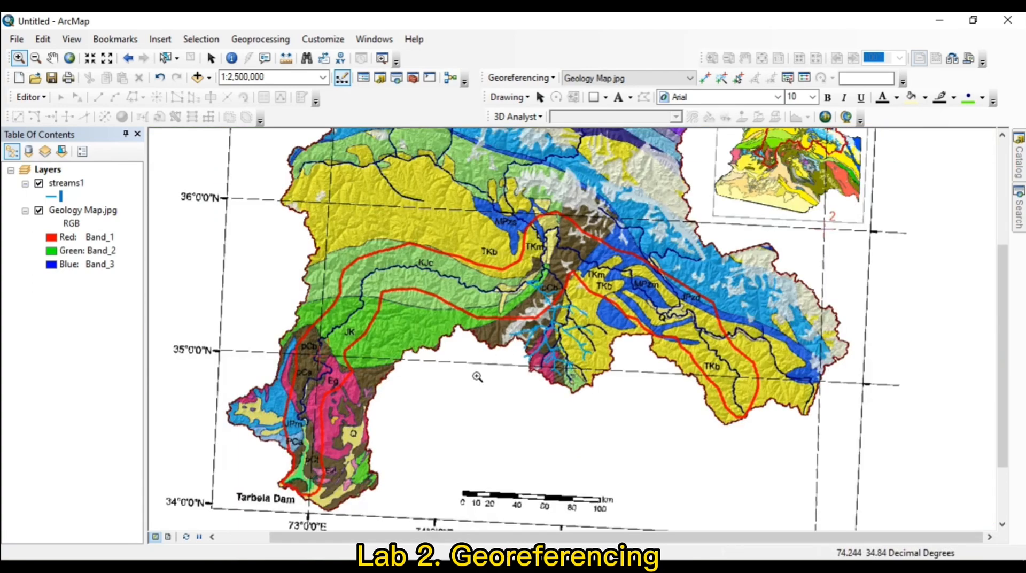
{"action": "left_click_drag", "start_coordinate": [1001, 403], "coordinate": [999, 344]}
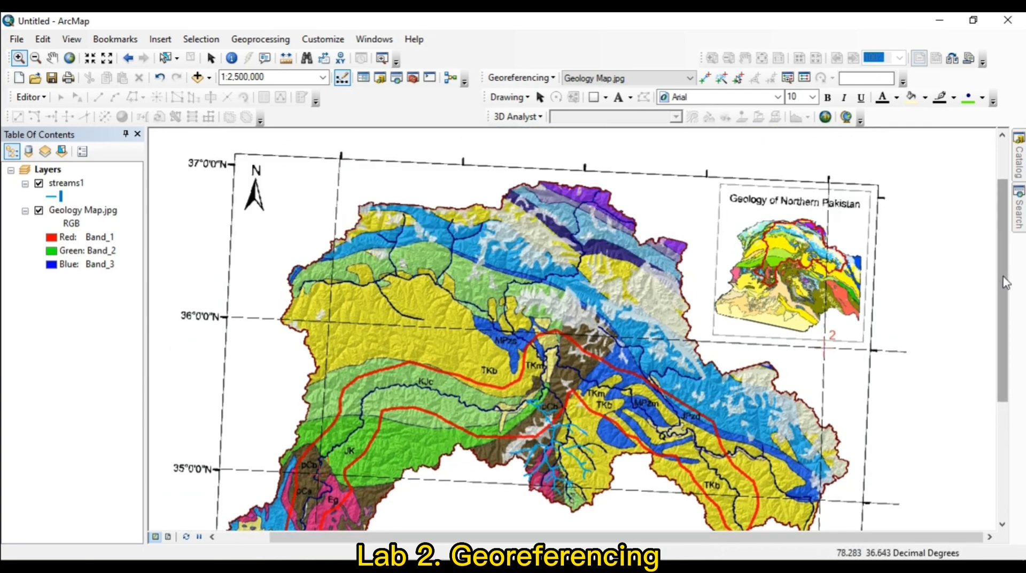
{"action": "left_click_drag", "start_coordinate": [999, 281], "coordinate": [999, 302]}
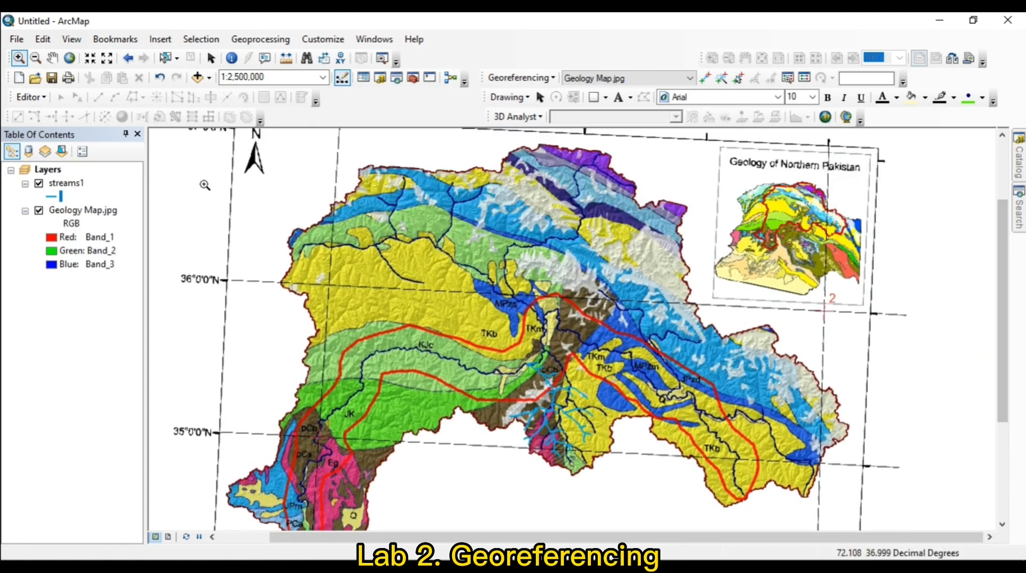
{"action": "mouse_move", "coordinate": [998, 230]}
{"action": "left_mouse_down"}
{"action": "mouse_move", "coordinate": [1013, 329]}
{"action": "mouse_move", "coordinate": [992, 229]}
{"action": "left_mouse_up"}
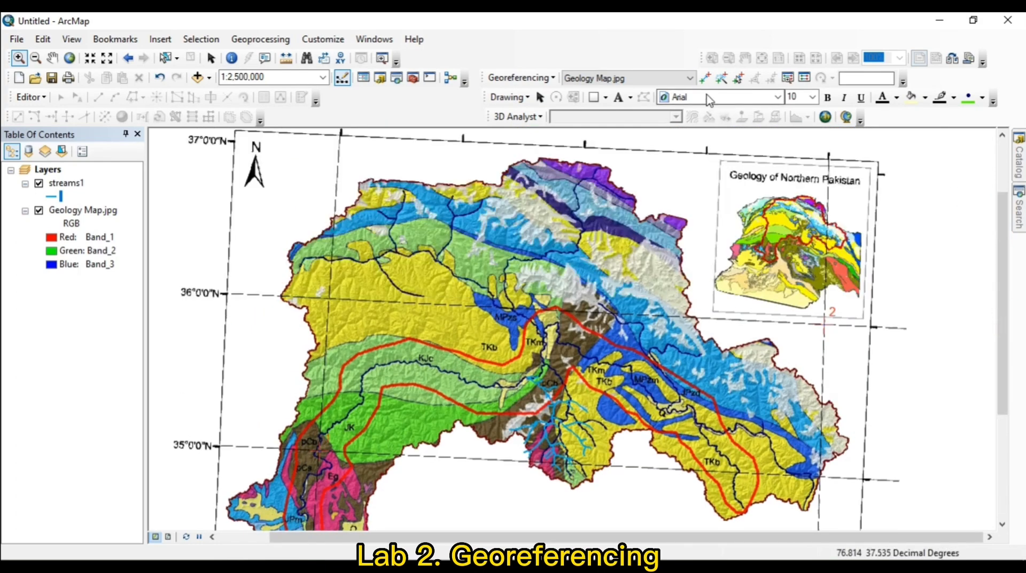
- Mark the source of a third control point at the 73°E, 36°N grid intersection of Geology Map.jpg
{"action": "left_click", "coordinate": [705, 78]}
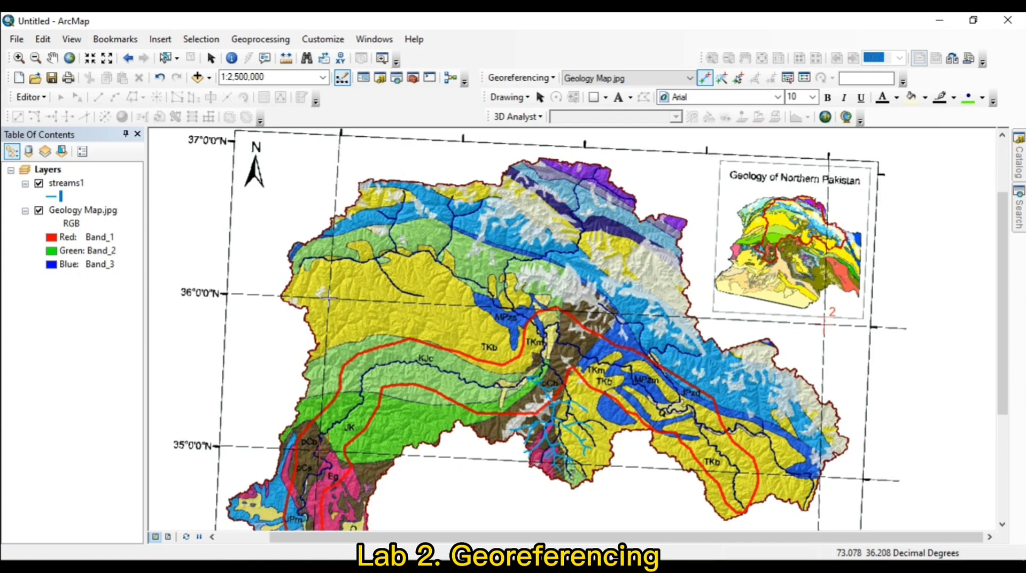
{"action": "right_click", "coordinate": [327, 295]}
{"action": "left_click", "coordinate": [369, 304]}
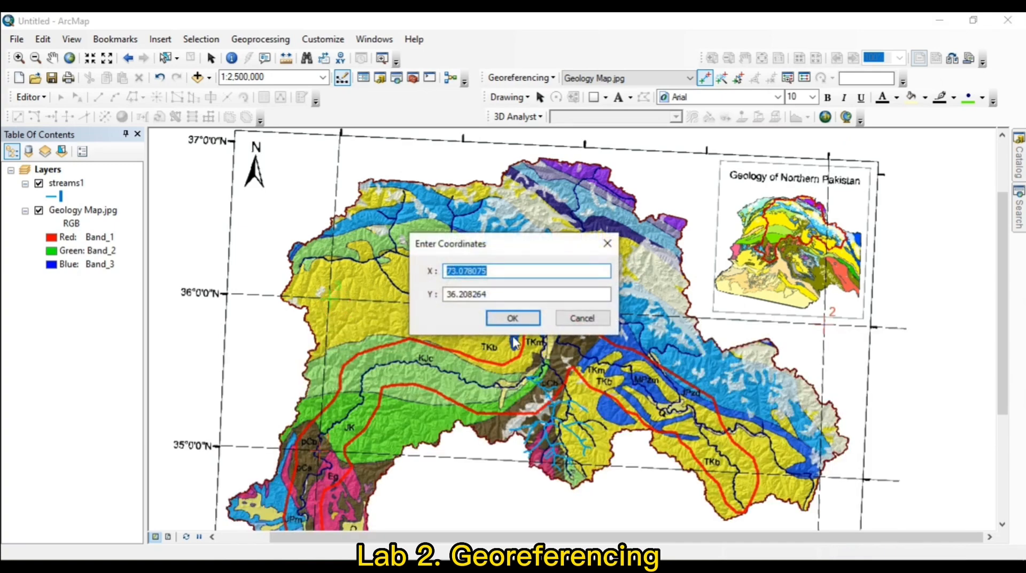
- Assign the map coordinates X 73 and Y 36 to the third control point
{"action": "key", "text": "BackSpace"}
{"action": "left_click", "coordinate": [485, 294]}
{"action": "key", "text": "BackSpace"}
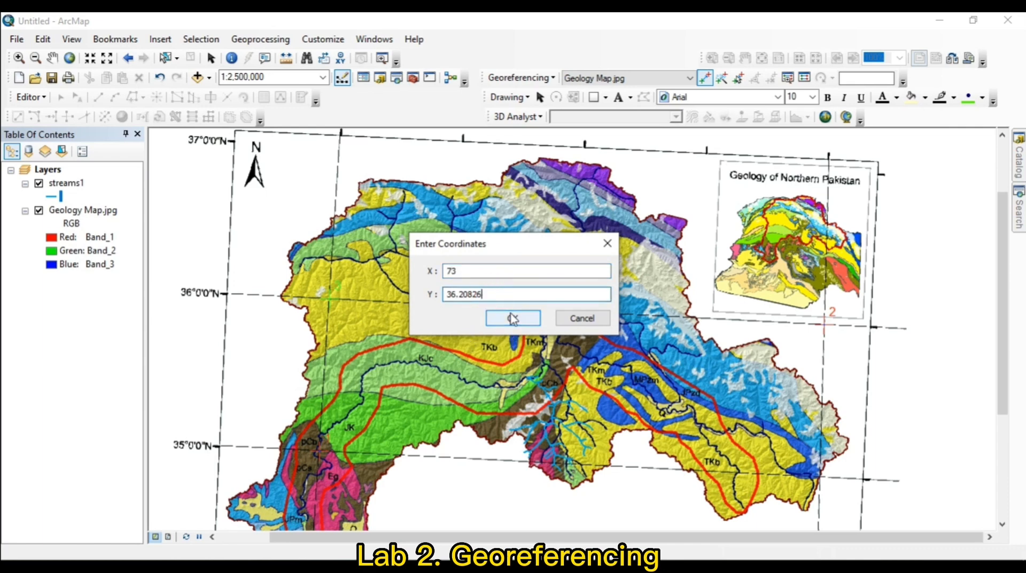
{"action": "key", "text": "BackSpace"}
{"action": "key", "text": "BackSpace"}
{"action": "key", "text": "BackSpace"}
{"action": "key", "text": "BackSpace"}
{"action": "key", "text": "BackSpace"}
{"action": "type", "text": "3"}
{"action": "left_click", "coordinate": [513, 318]}
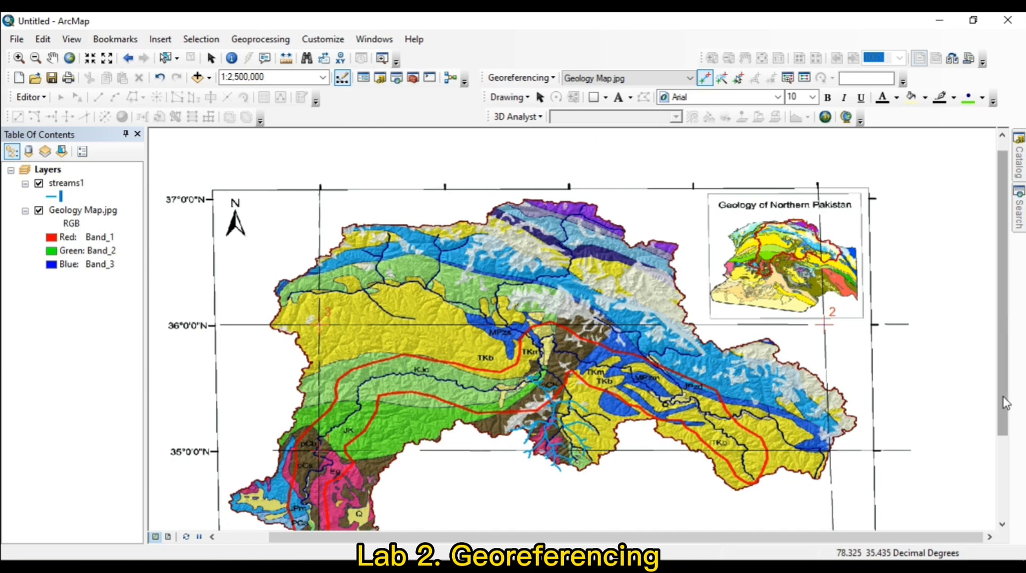
- Mark the source of a fourth control point at the 77°E, 35°N grid intersection of Geology Map.jpg
{"action": "left_click_drag", "start_coordinate": [1003, 398], "coordinate": [1010, 449]}
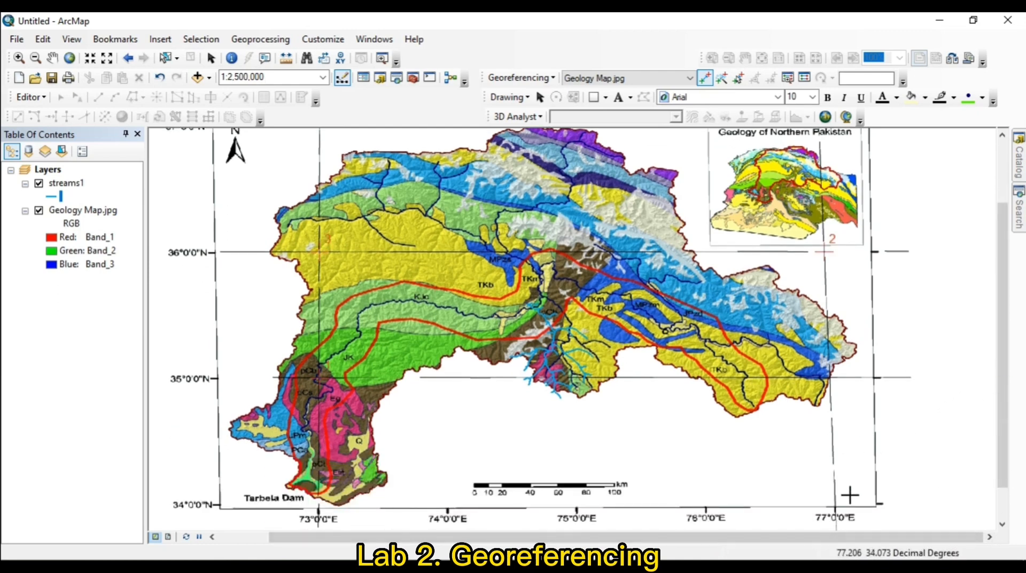
{"action": "left_click_drag", "start_coordinate": [1001, 435], "coordinate": [999, 485]}
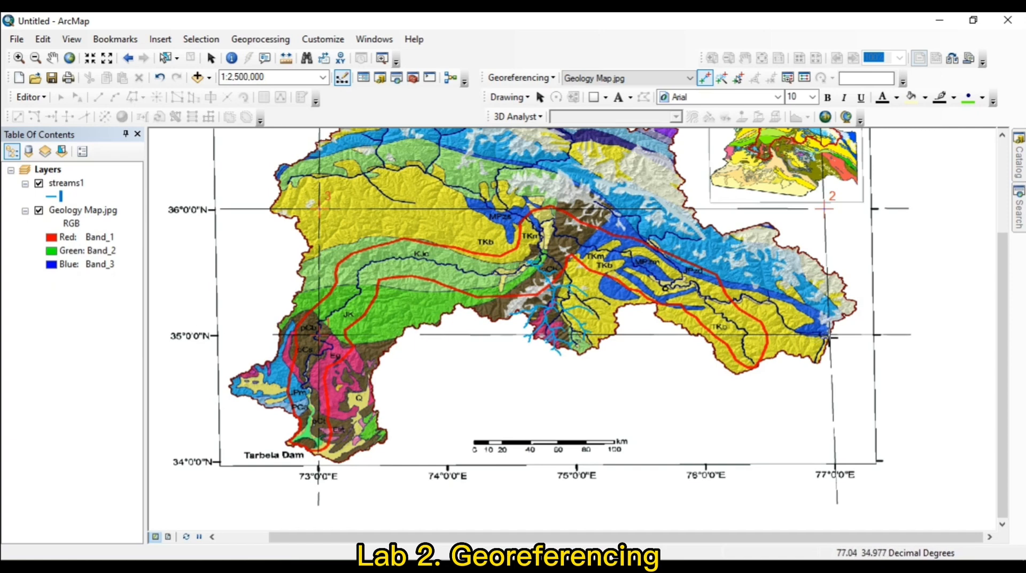
{"action": "left_click", "coordinate": [837, 321]}
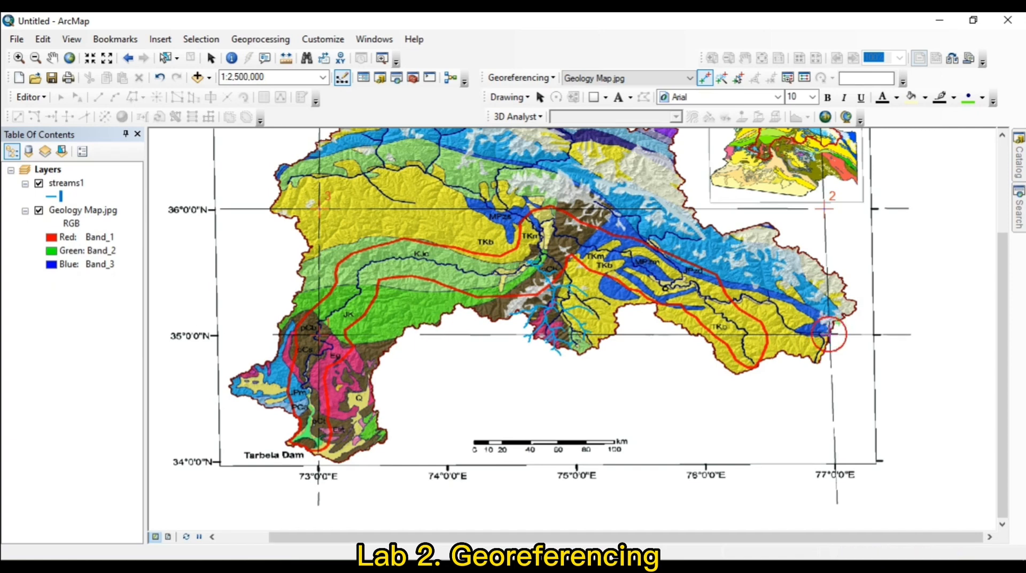
{"action": "right_click", "coordinate": [830, 336]}
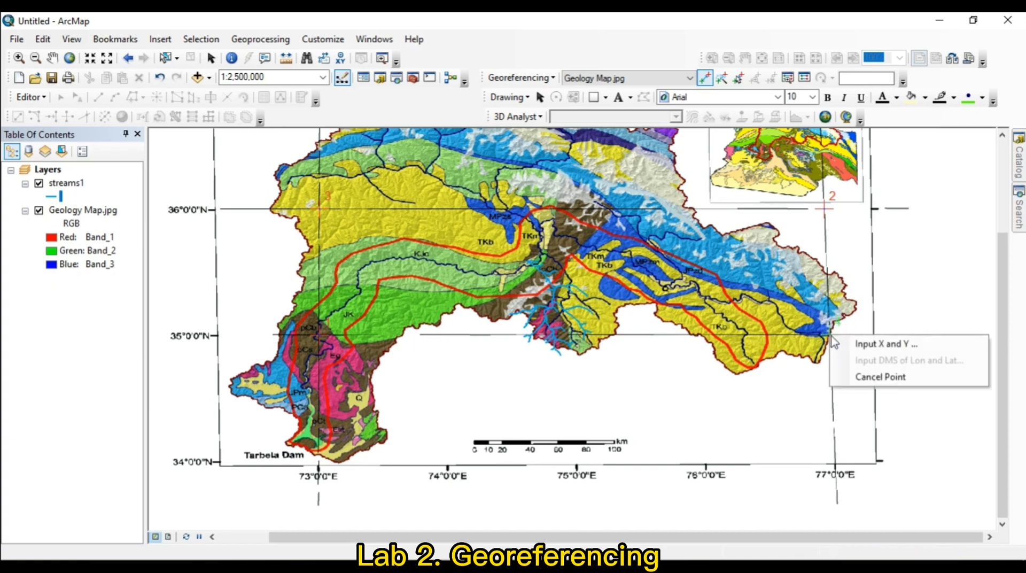
{"action": "left_click", "coordinate": [863, 343]}
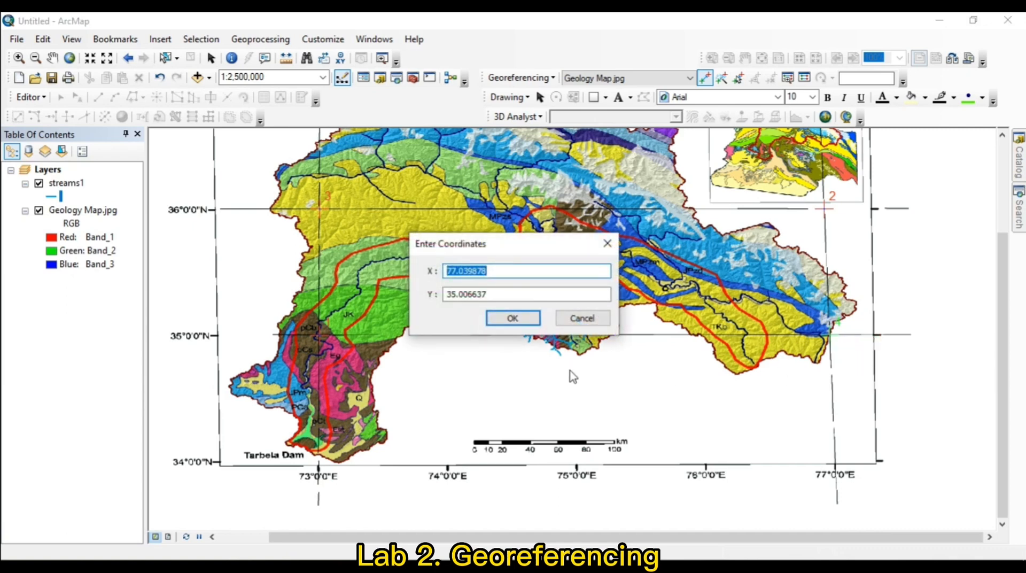
- Assign the map coordinates X 77 and Y 35 to the fourth control point
{"action": "key", "text": "BackSpace"}
{"action": "type", "text": "77"}
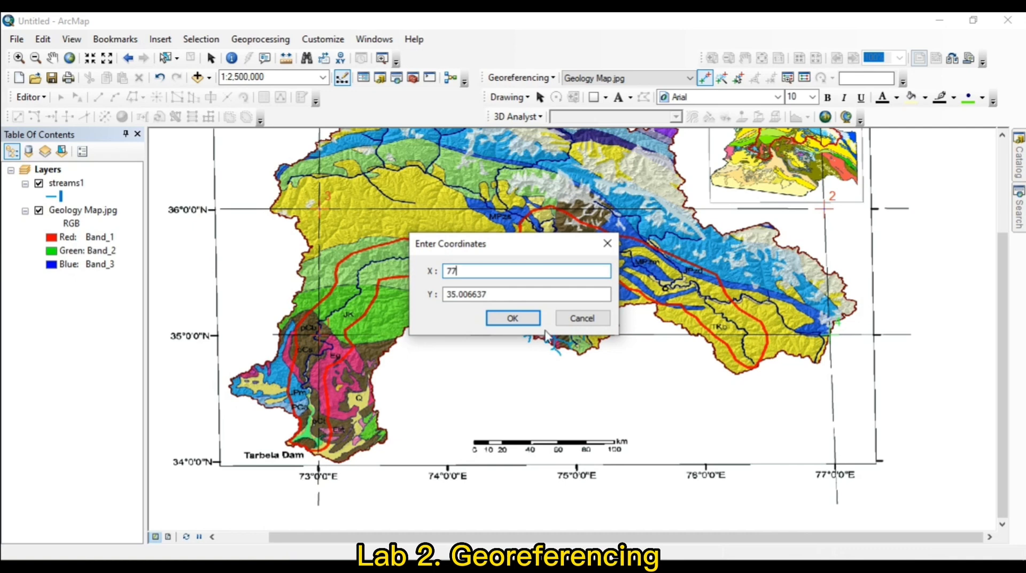
{"action": "left_click", "coordinate": [516, 295]}
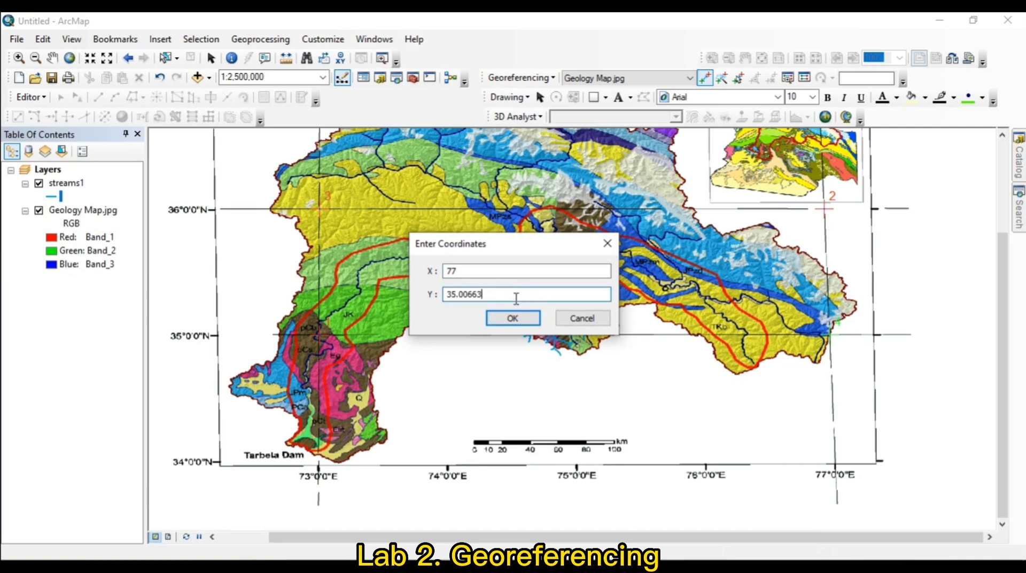
{"action": "key", "text": "BackSpace"}
{"action": "key", "text": "BackSpace"}
{"action": "key", "text": "BackSpace"}
{"action": "key", "text": "BackSpace"}
{"action": "key", "text": "BackSpace"}
{"action": "key", "text": "BackSpace"}
{"action": "key", "text": "BackSpace"}
{"action": "key", "text": "BackSpace"}
{"action": "left_click", "coordinate": [521, 318]}
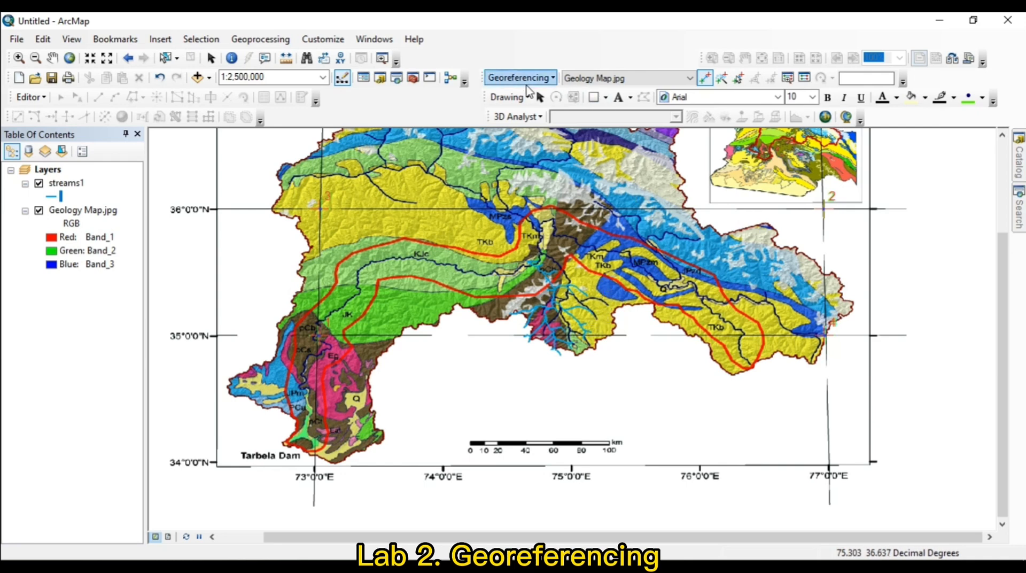
- Delete the second link, mapped to X 77 and Y 36, from the georeferencing link table
{"action": "left_click", "coordinate": [805, 81]}
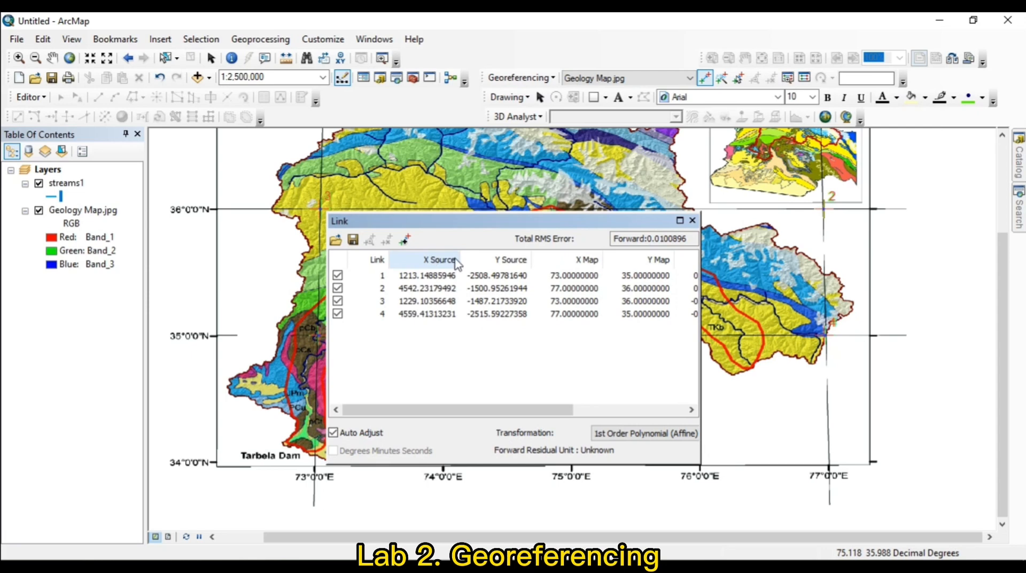
{"action": "left_click", "coordinate": [393, 295]}
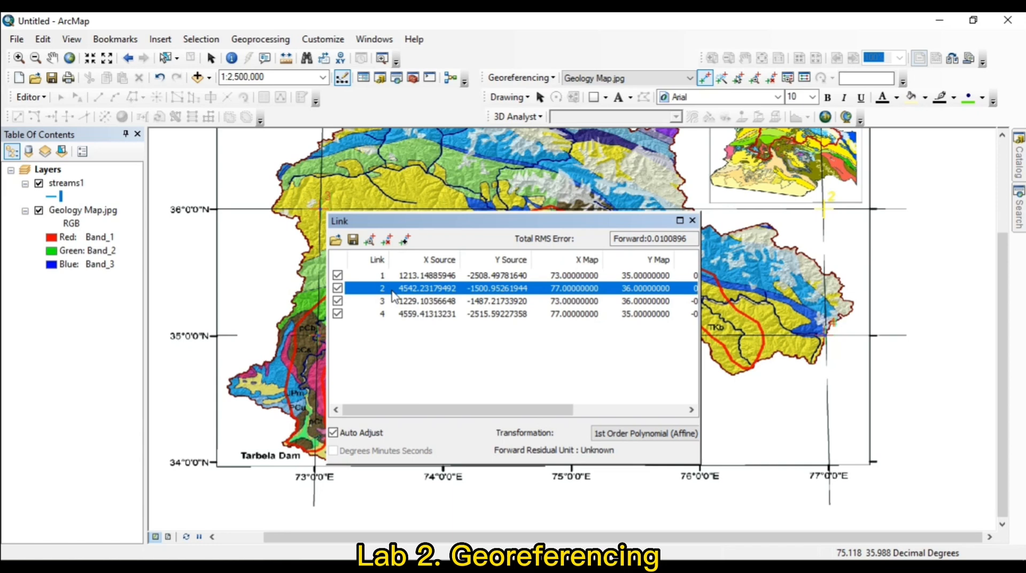
{"action": "key", "text": "Delete"}
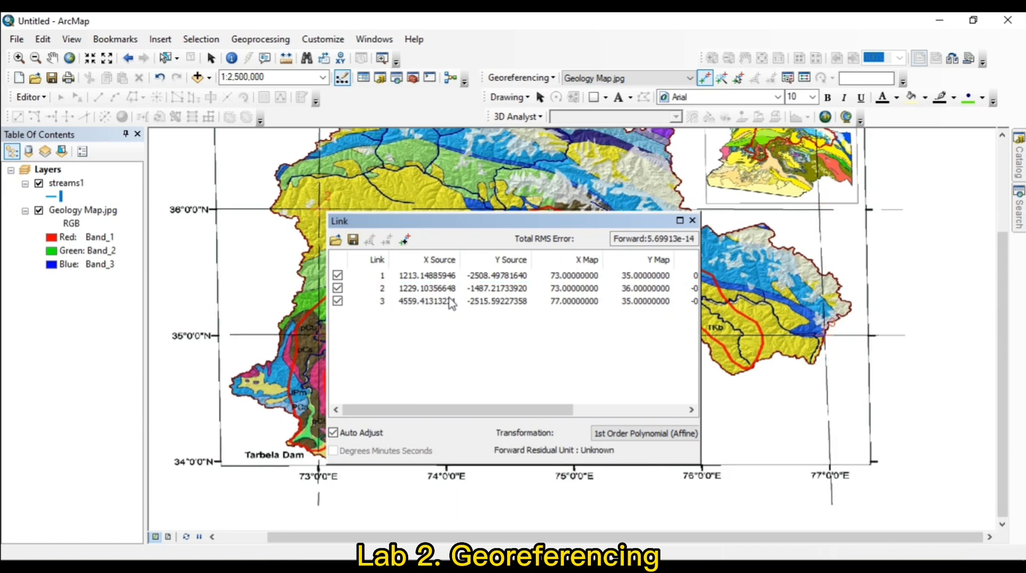
{"action": "left_click", "coordinate": [692, 221]}
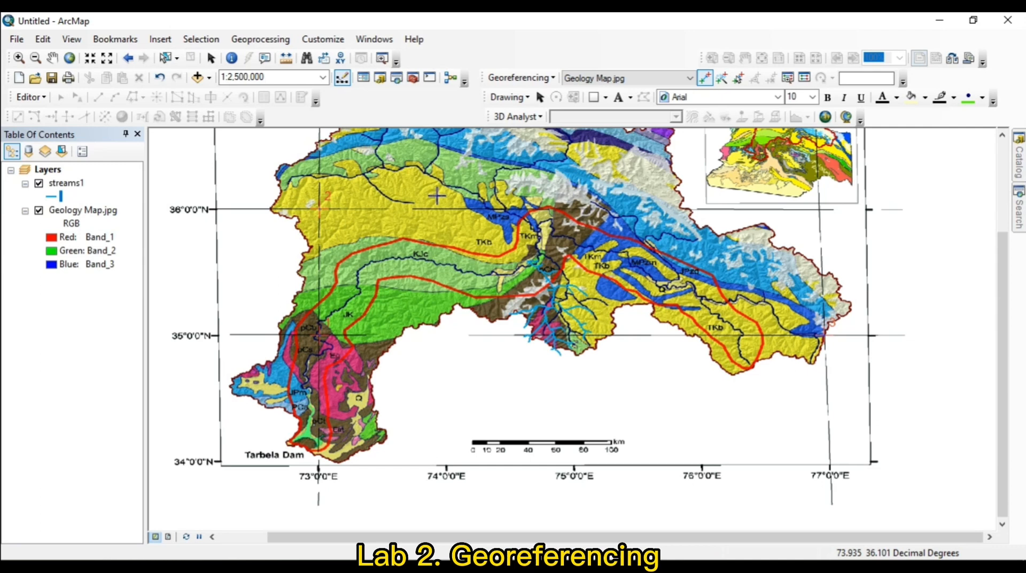
- Update the georeferencing of Geology Map.jpg and close ArcMap without saving the untitled map
{"action": "left_click", "coordinate": [521, 77]}
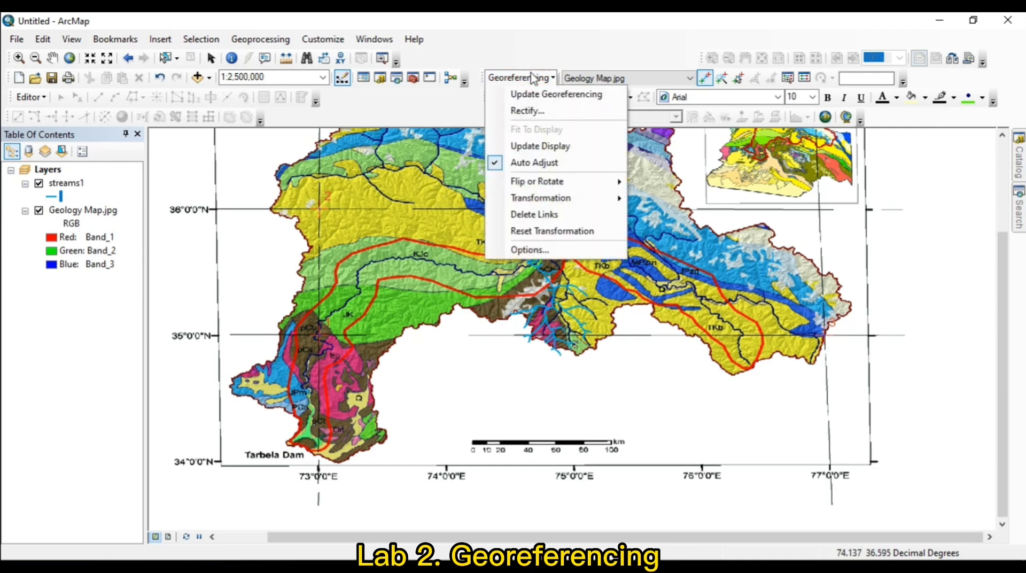
{"action": "left_click", "coordinate": [542, 95]}
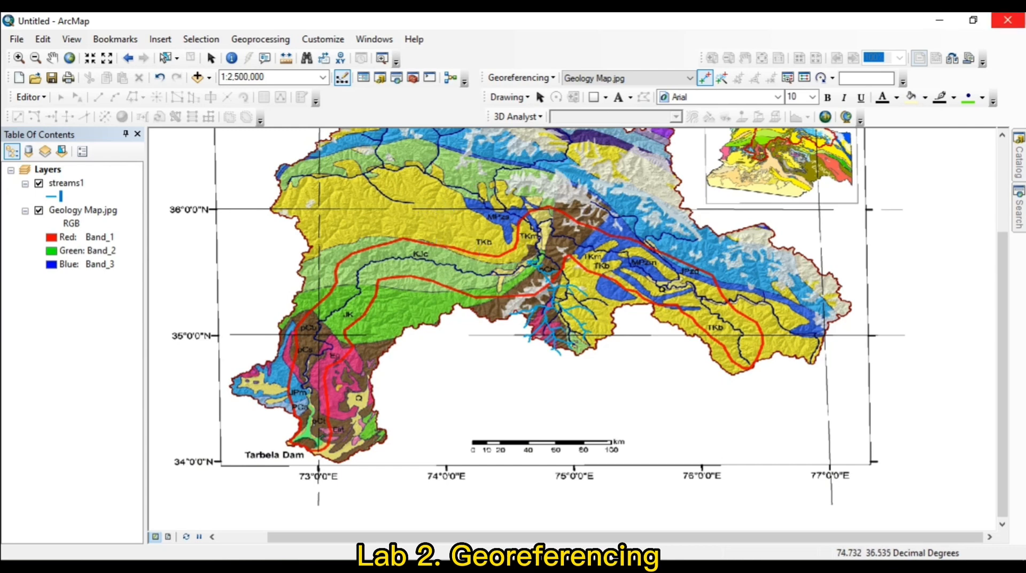
{"action": "left_click", "coordinate": [1008, 20]}
{"action": "left_click", "coordinate": [527, 324]}
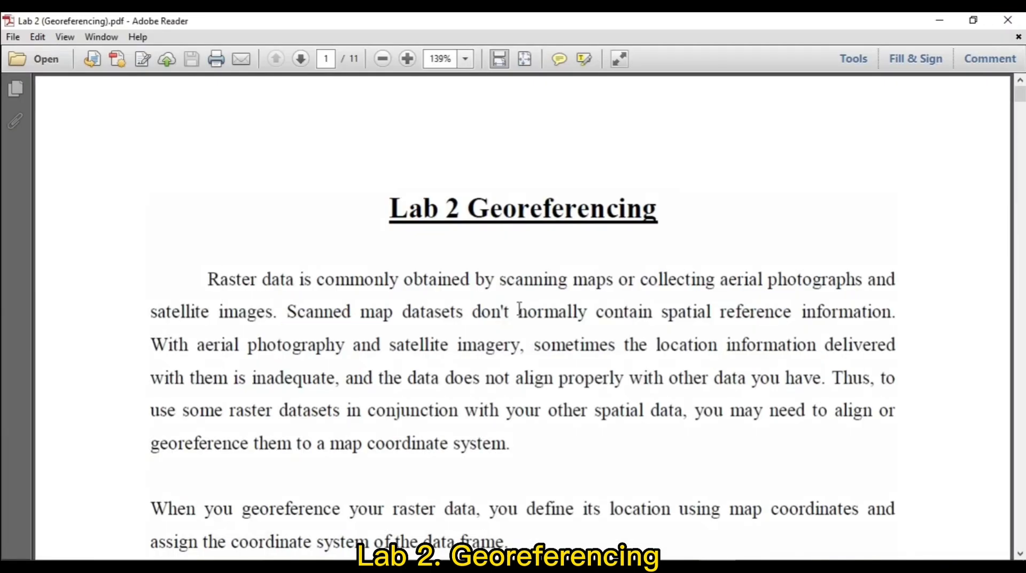
- In File Explorer, open the data folder of Georefesing lab (student), under Lectures for students, GIS Labs (BS), Lab 2 (Georefrensing)
{"action": "left_click", "coordinate": [939, 20]}
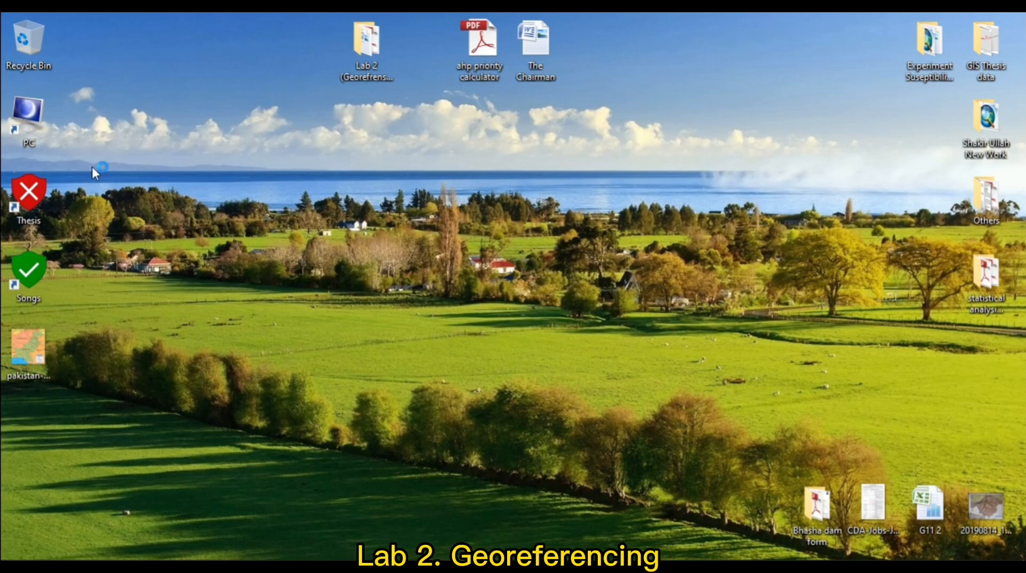
{"action": "double_click", "coordinate": [43, 189]}
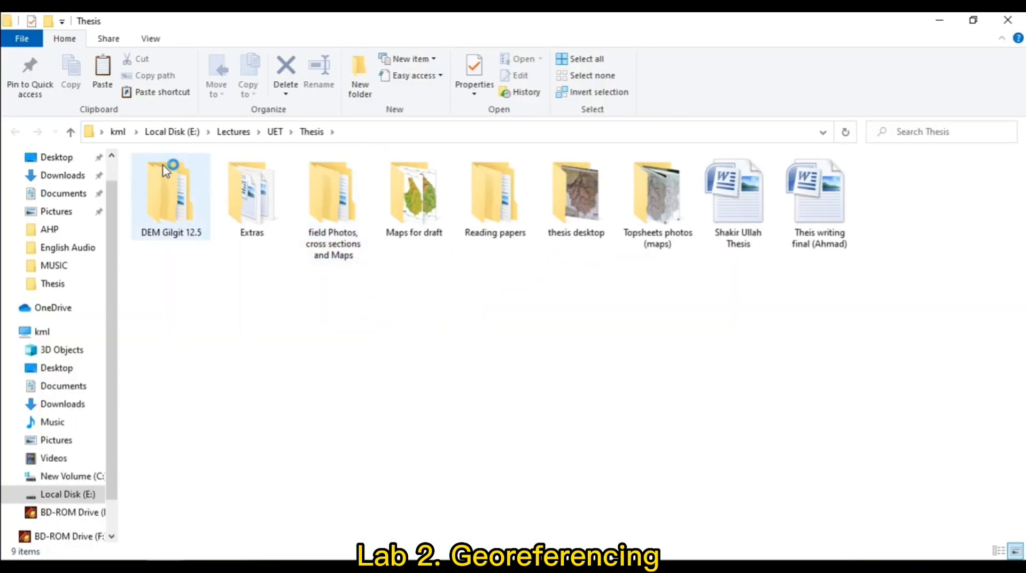
{"action": "left_click", "coordinate": [71, 132]}
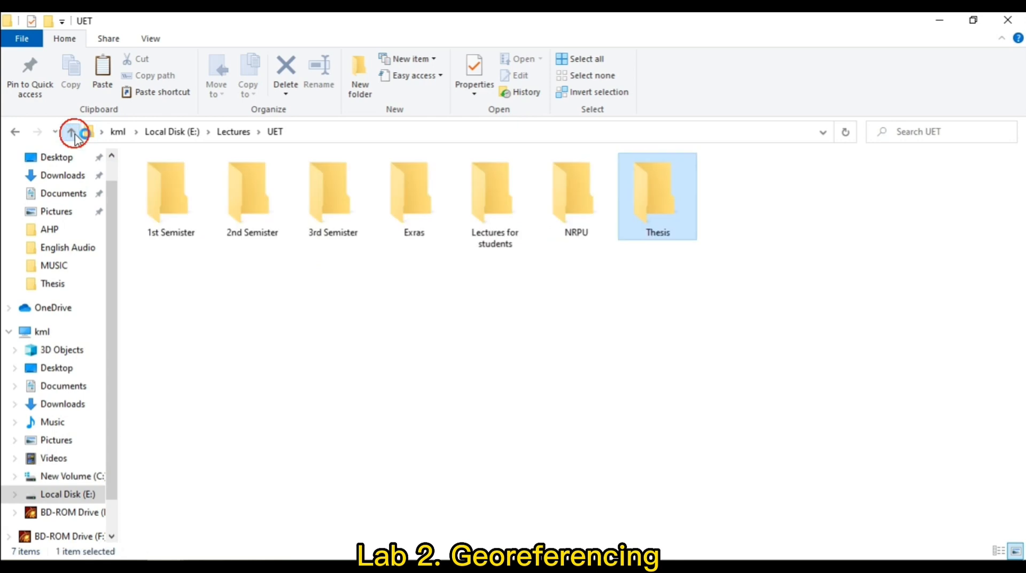
{"action": "double_click", "coordinate": [472, 219]}
{"action": "double_click", "coordinate": [226, 215]}
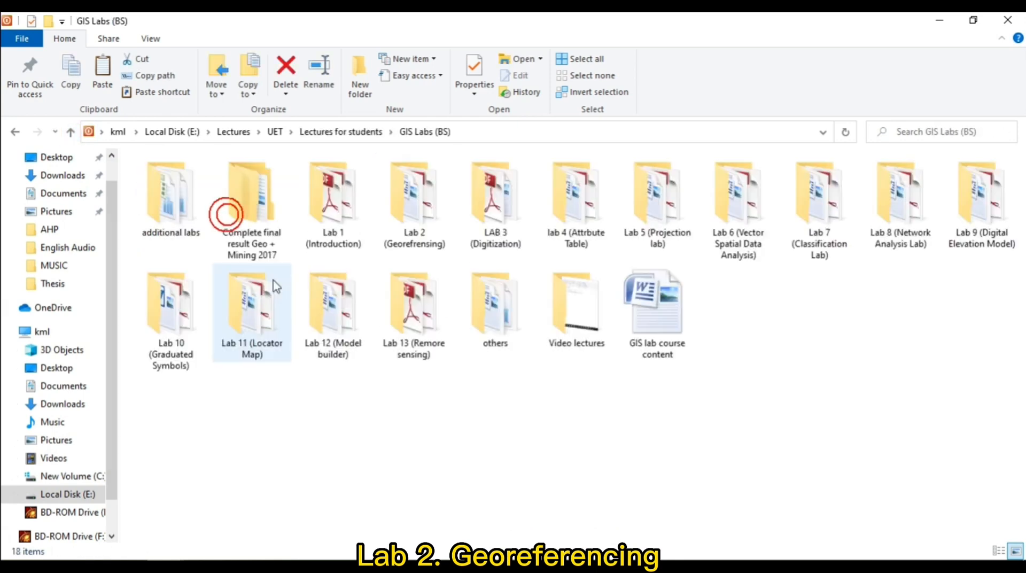
{"action": "double_click", "coordinate": [398, 185]}
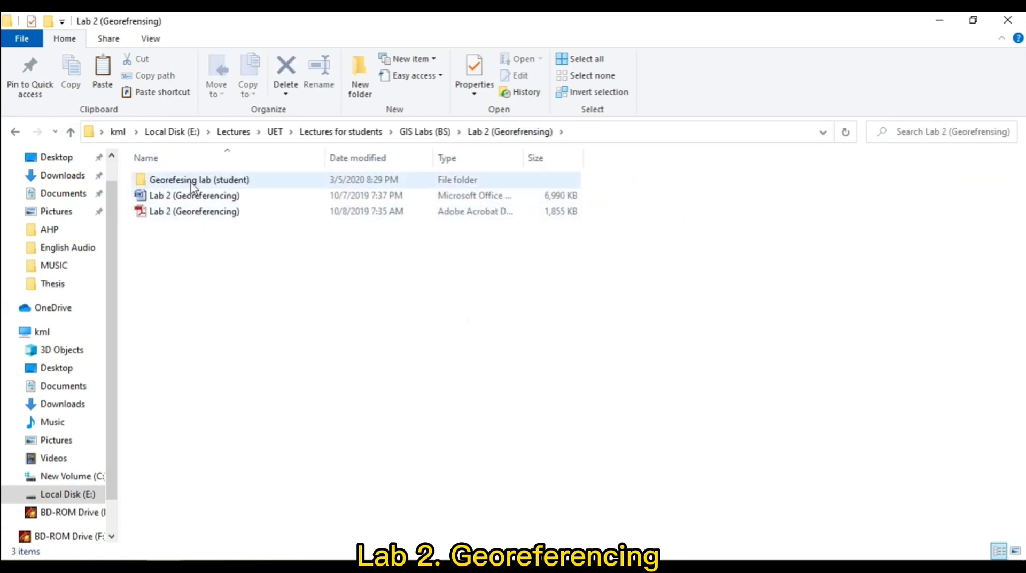
{"action": "double_click", "coordinate": [190, 179]}
{"action": "left_click", "coordinate": [159, 179]}
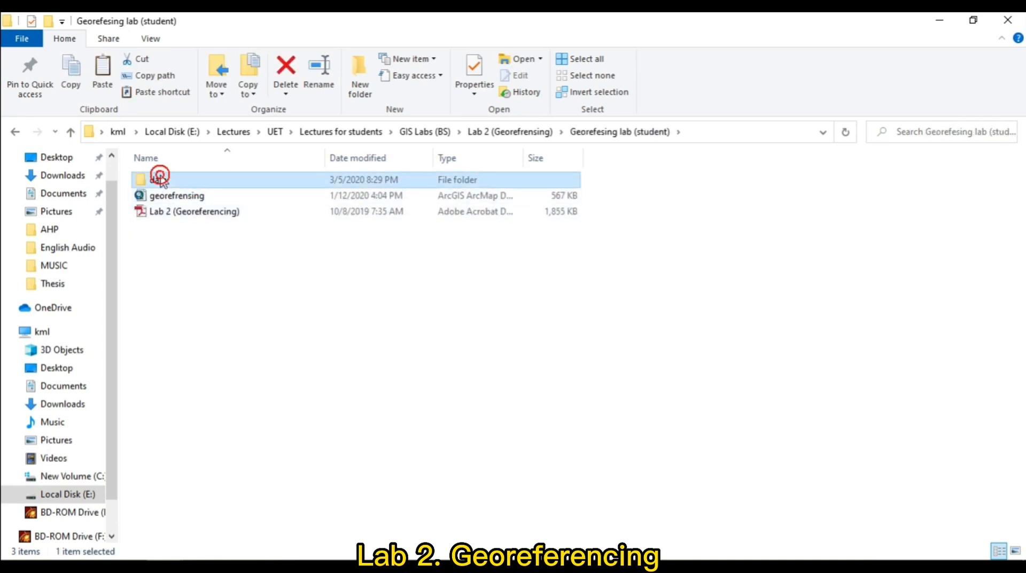
{"action": "double_click", "coordinate": [159, 179]}
- Copy the Geology Map image from the data folder and paste it onto the desktop
{"action": "left_click", "coordinate": [312, 214]}
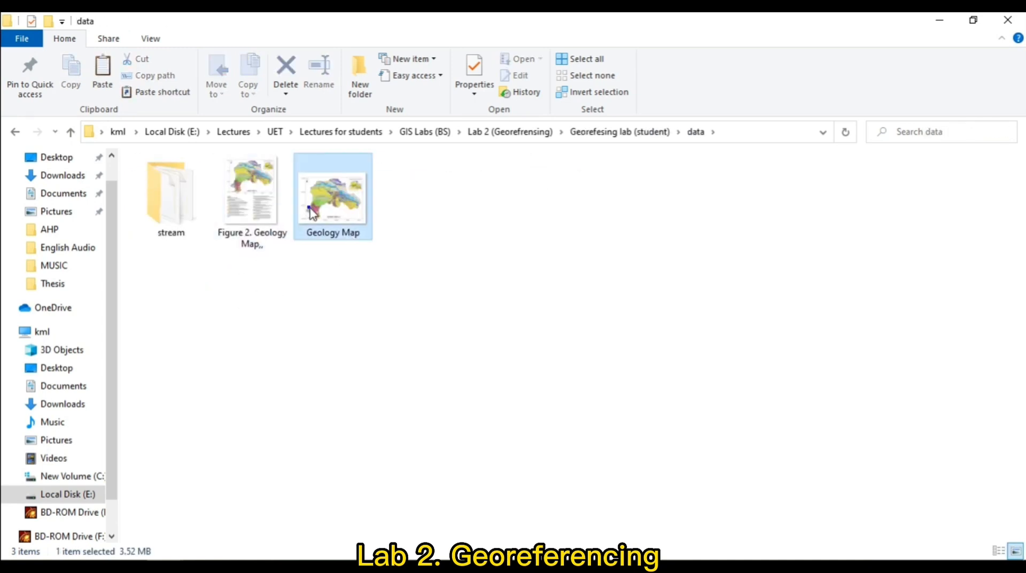
{"action": "right_click", "coordinate": [312, 214]}
{"action": "left_click", "coordinate": [371, 472]}
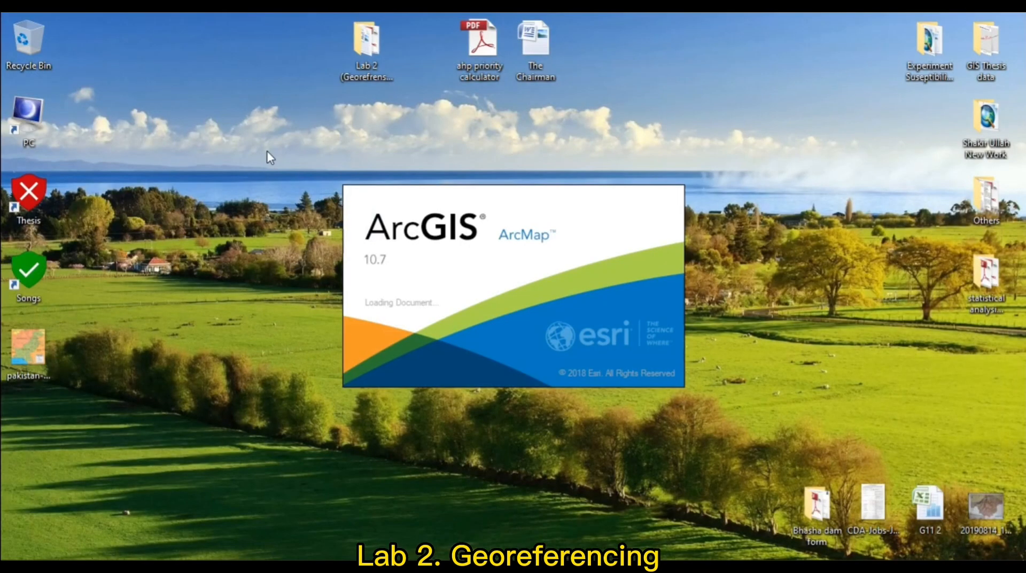
{"action": "right_click", "coordinate": [267, 151]}
{"action": "left_click", "coordinate": [297, 216]}
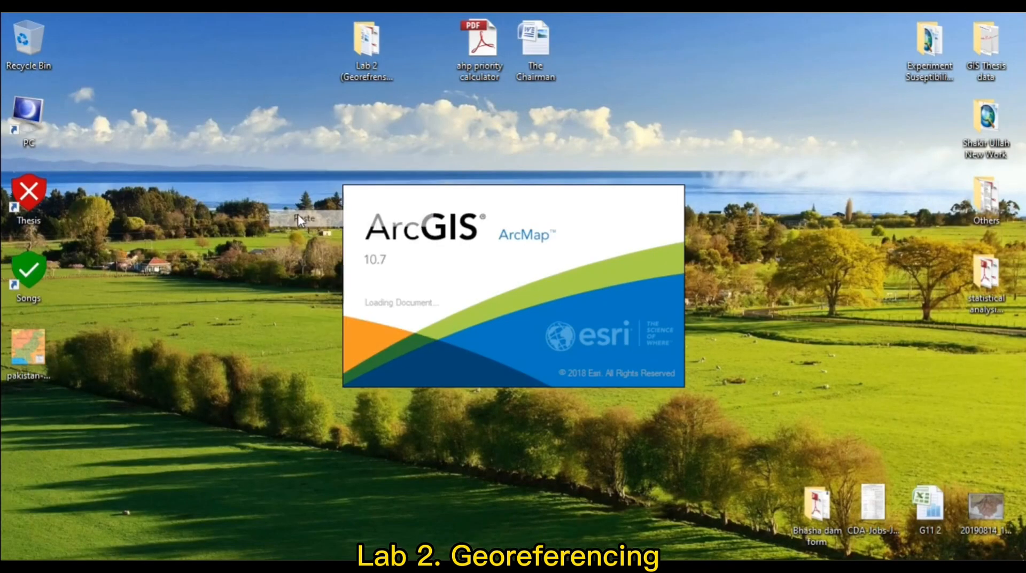
{"action": "right_click", "coordinate": [225, 145]}
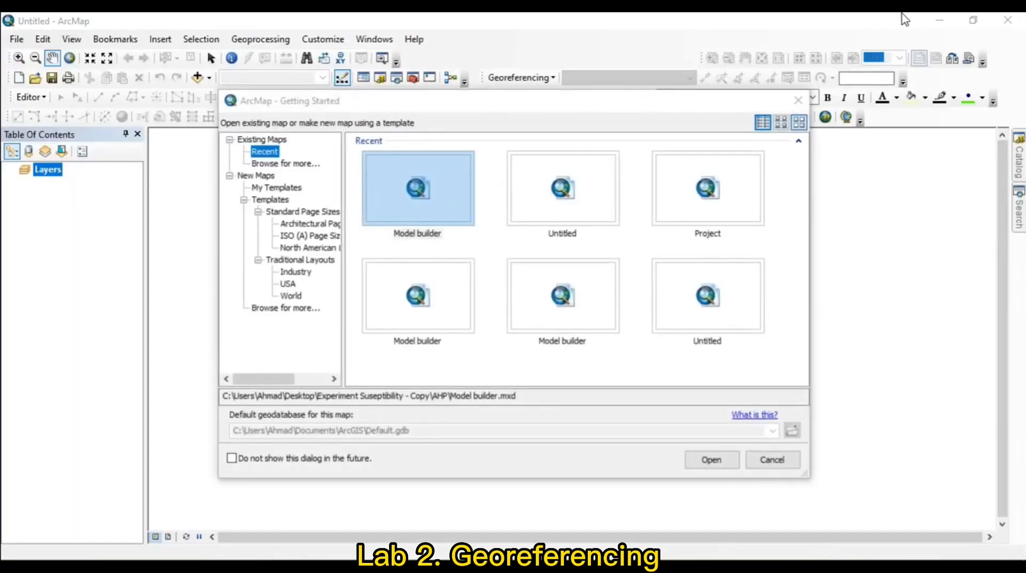
- Start with a blank map in ArcMap and add streams1.shp from the stream folder
{"action": "left_click", "coordinate": [798, 100]}
{"action": "left_click", "coordinate": [940, 19]}
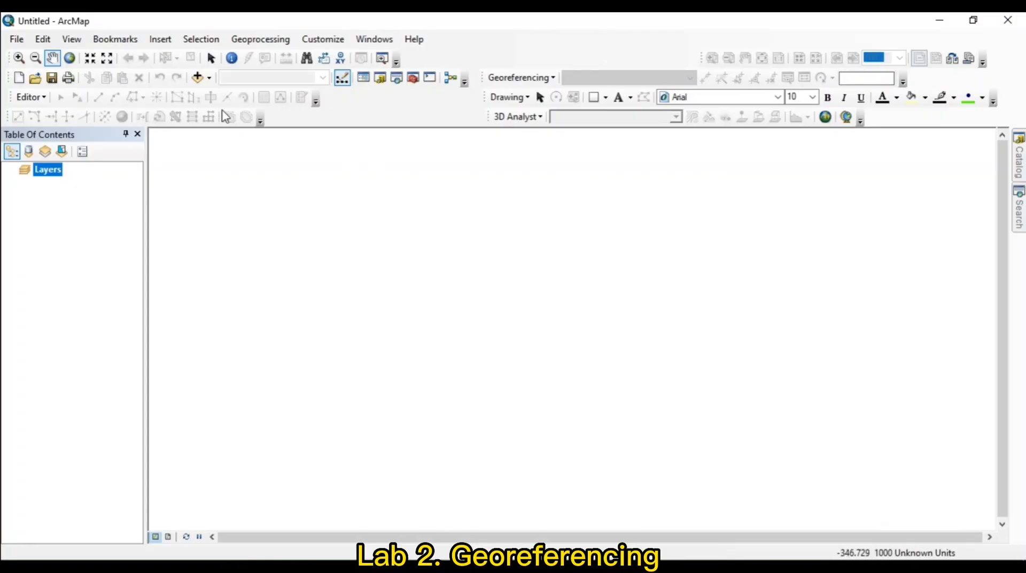
{"action": "left_click", "coordinate": [209, 77]}
{"action": "left_click", "coordinate": [204, 92]}
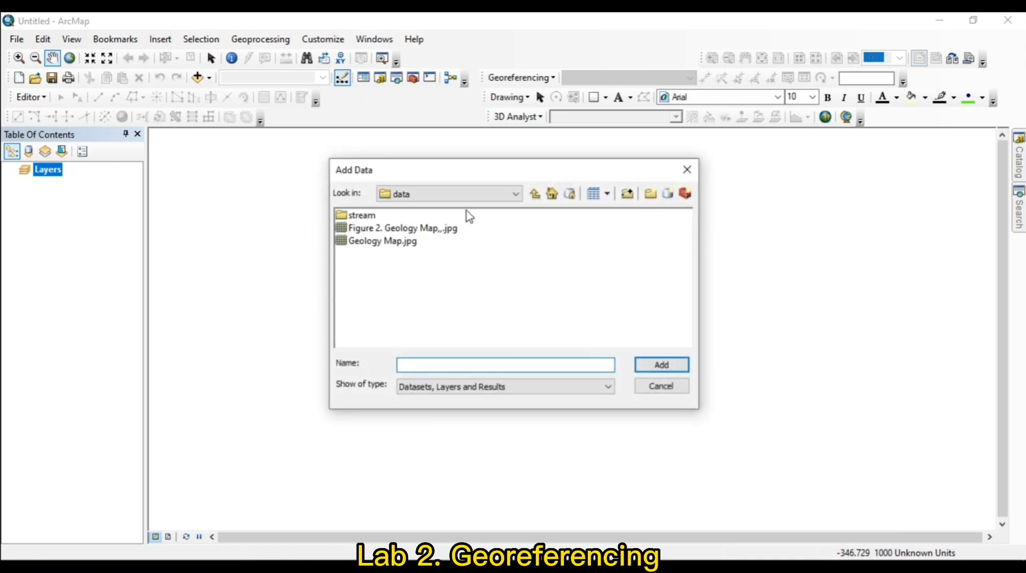
{"action": "double_click", "coordinate": [356, 215]}
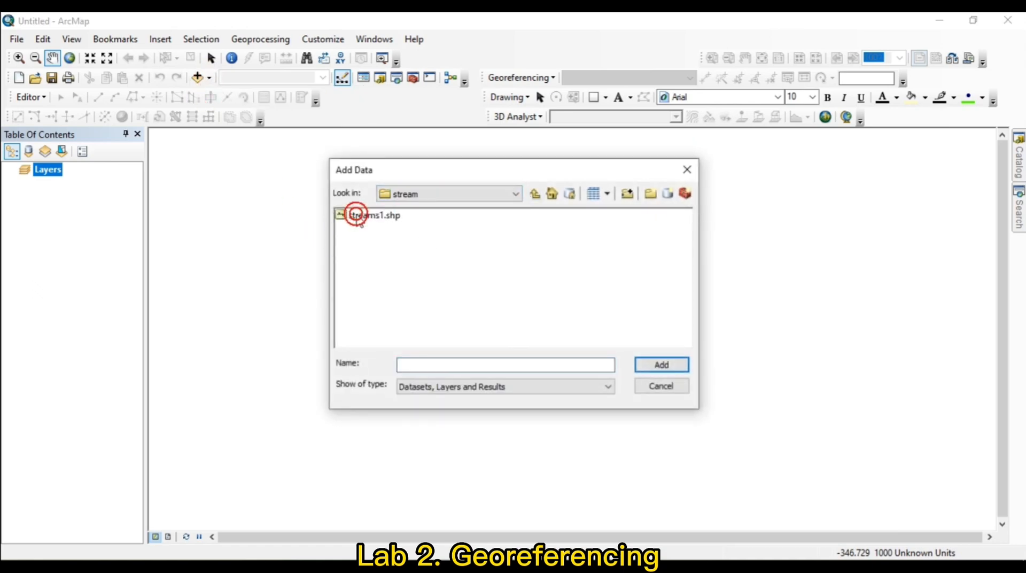
{"action": "left_click", "coordinate": [535, 193]}
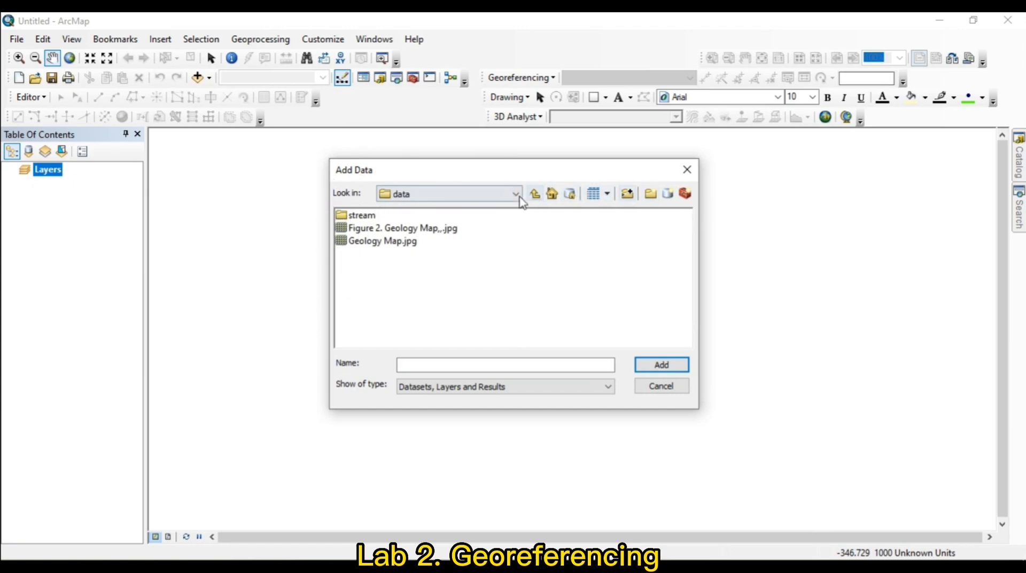
{"action": "left_click", "coordinate": [367, 215]}
{"action": "double_click", "coordinate": [366, 216]}
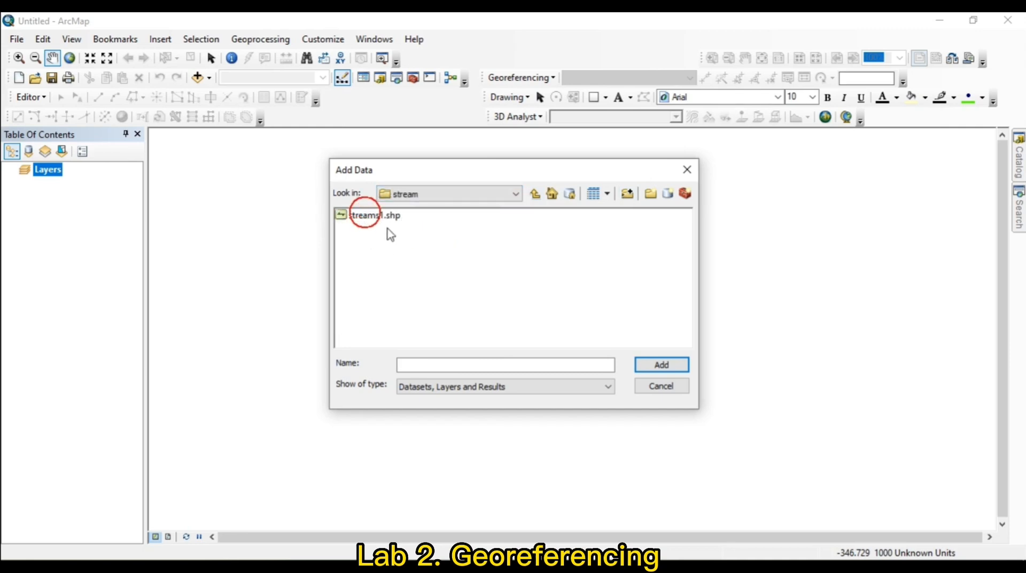
{"action": "double_click", "coordinate": [376, 217]}
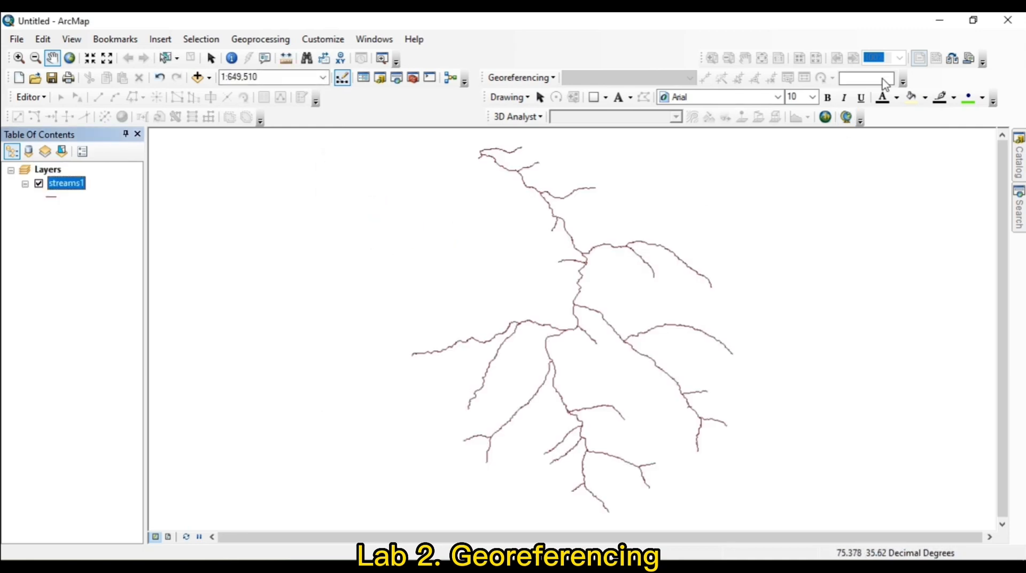
- Add the Geology Map image from the desktop to the map containing streams1 and dismiss the unknown spatial reference warning
{"action": "left_click", "coordinate": [973, 21]}
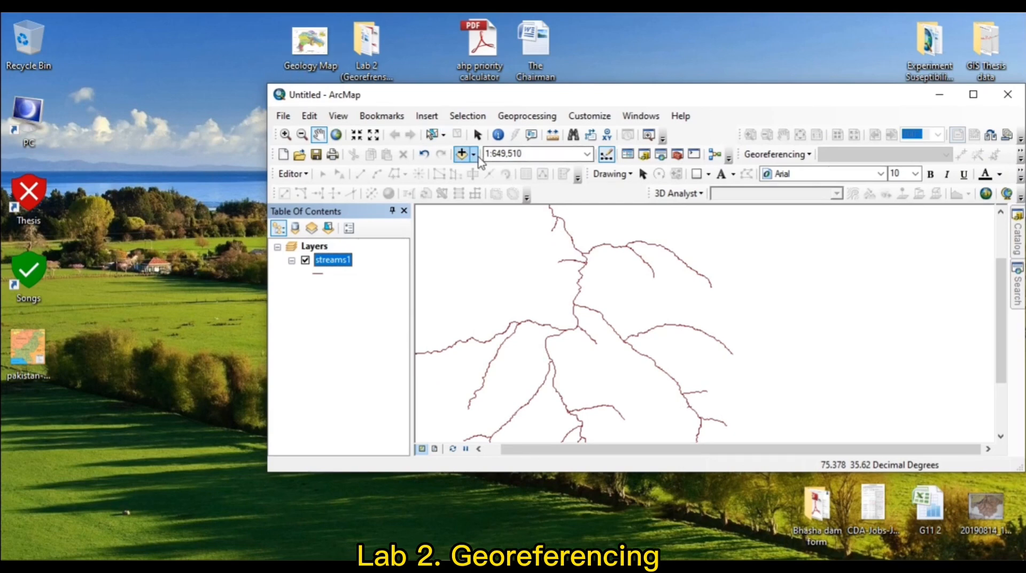
{"action": "left_click_drag", "start_coordinate": [309, 42], "coordinate": [620, 301]}
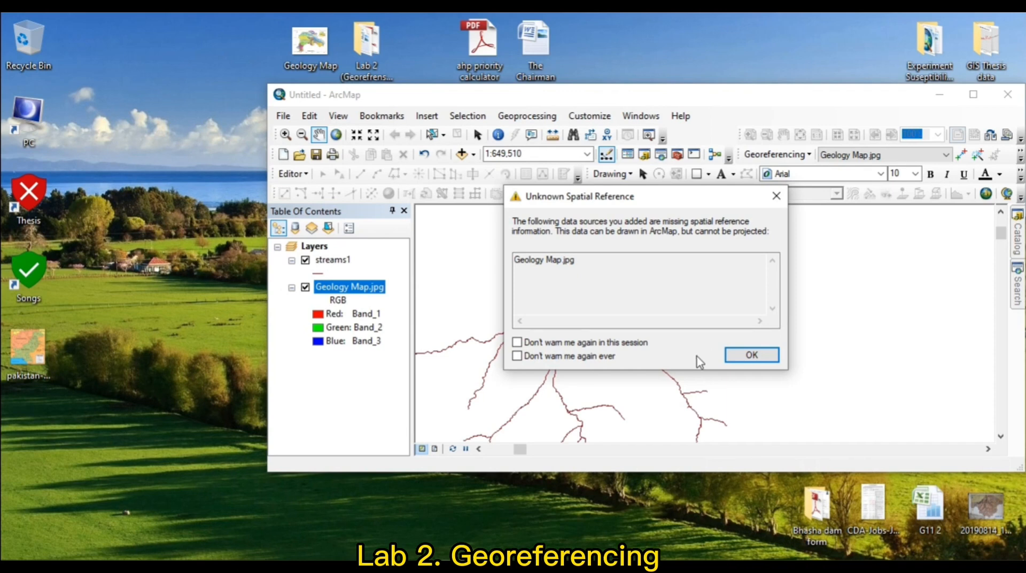
{"action": "left_click", "coordinate": [728, 357]}
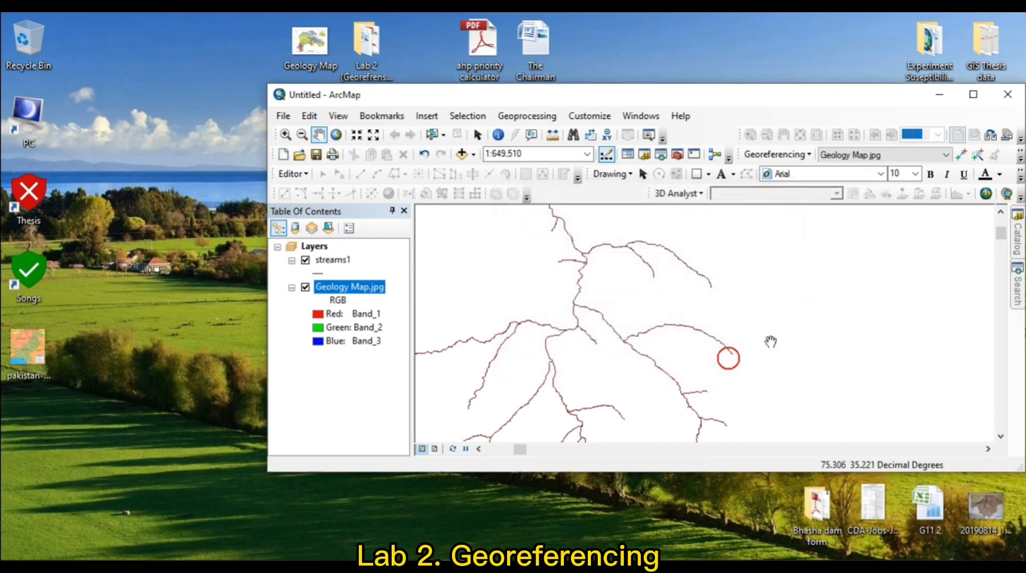
{"action": "left_click", "coordinate": [974, 95]}
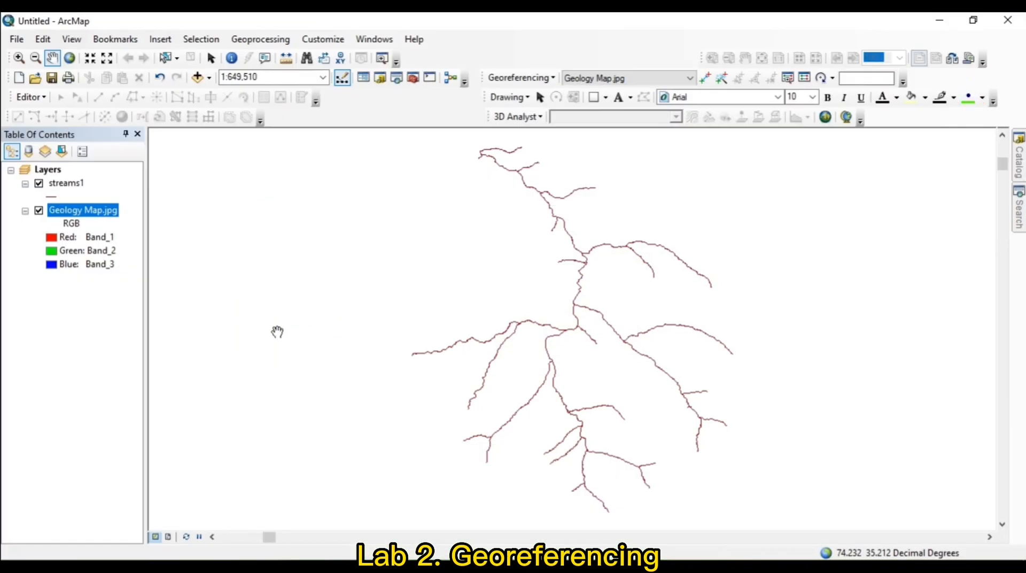
- Examine the central rivers on Geology Map.jpg and the full streams1 network for matching junctions
{"action": "right_click", "coordinate": [63, 212]}
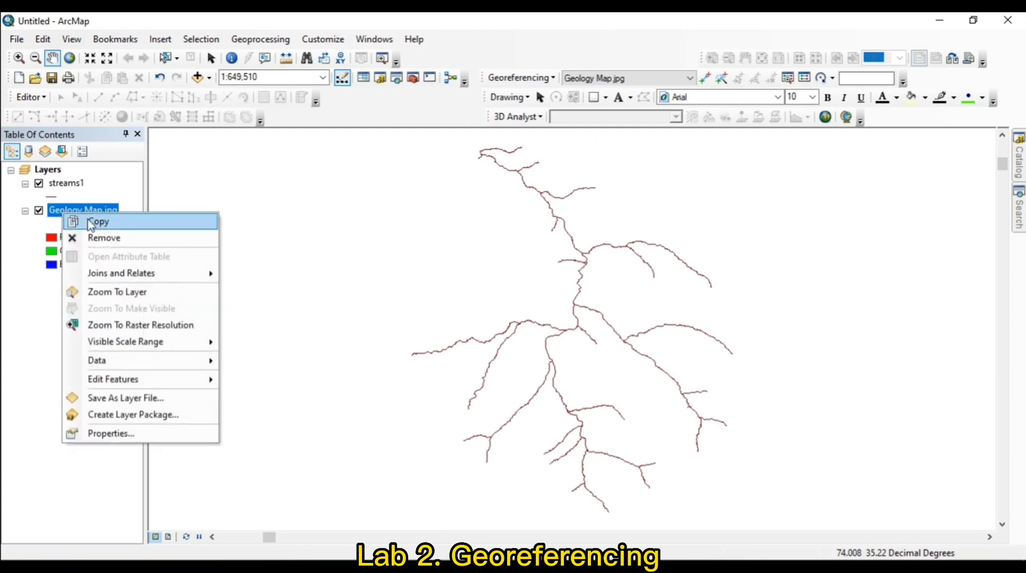
{"action": "left_click", "coordinate": [118, 292]}
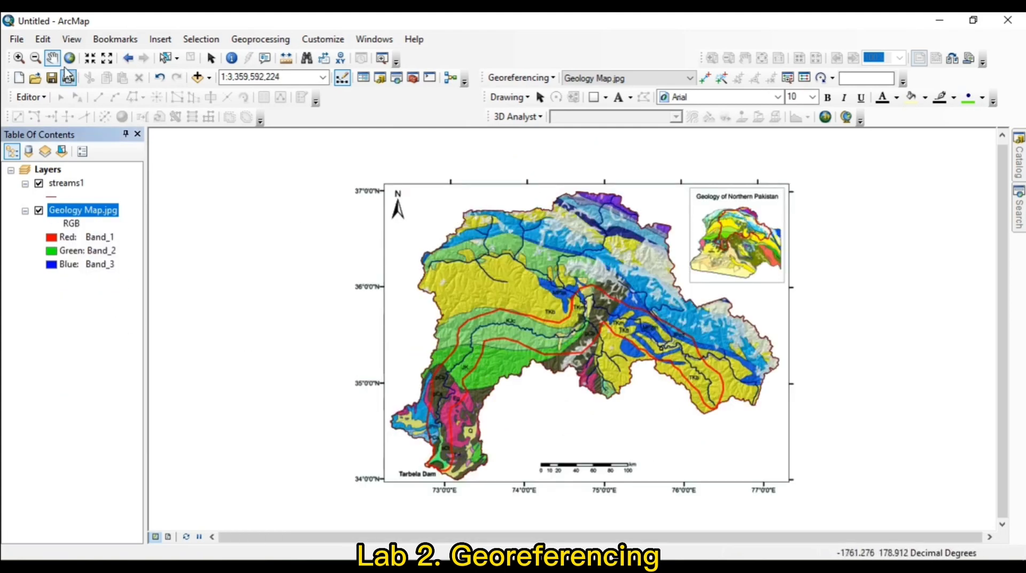
{"action": "left_click", "coordinate": [20, 58]}
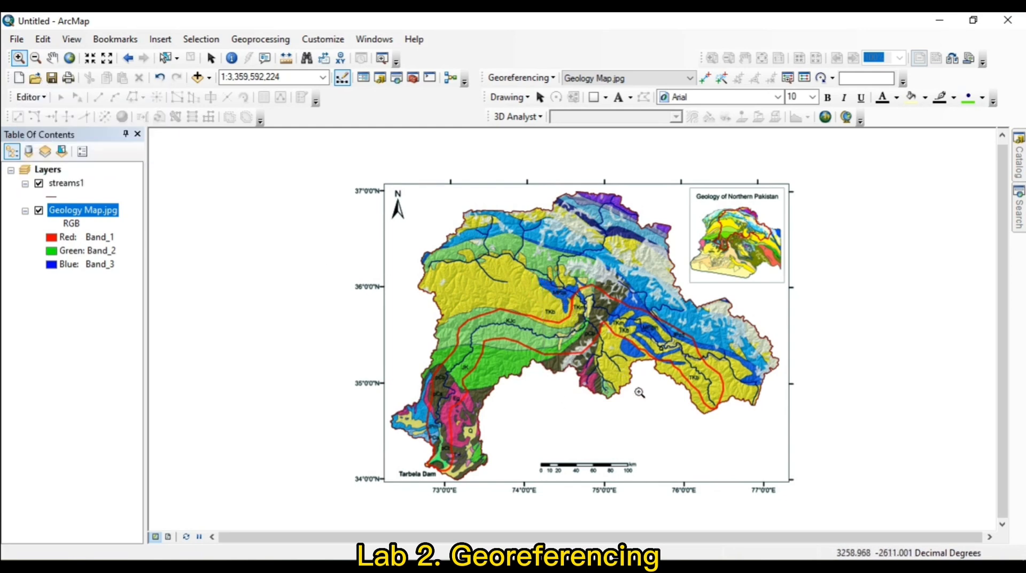
{"action": "left_click_drag", "start_coordinate": [542, 312], "coordinate": [657, 415]}
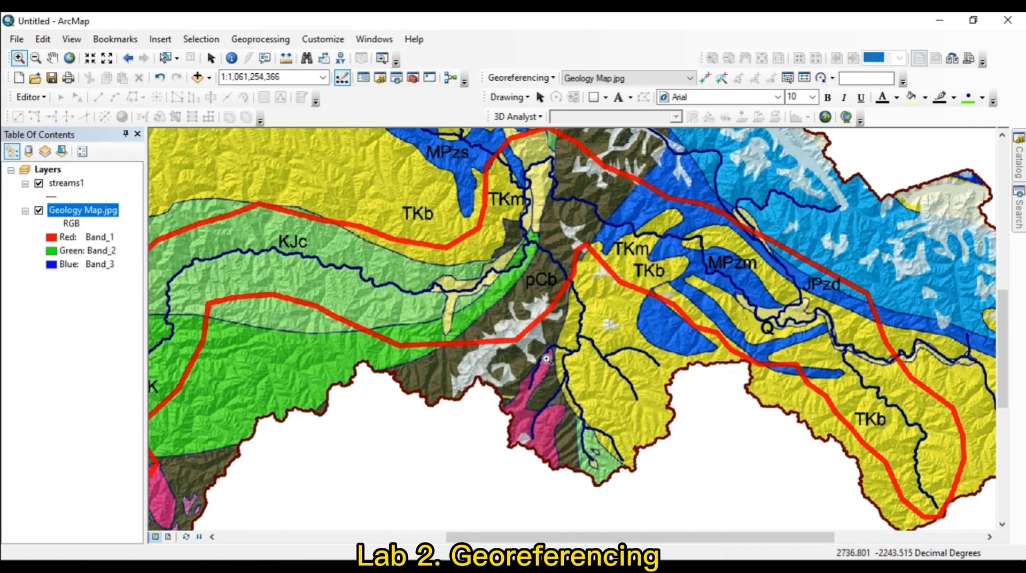
{"action": "right_click", "coordinate": [64, 184]}
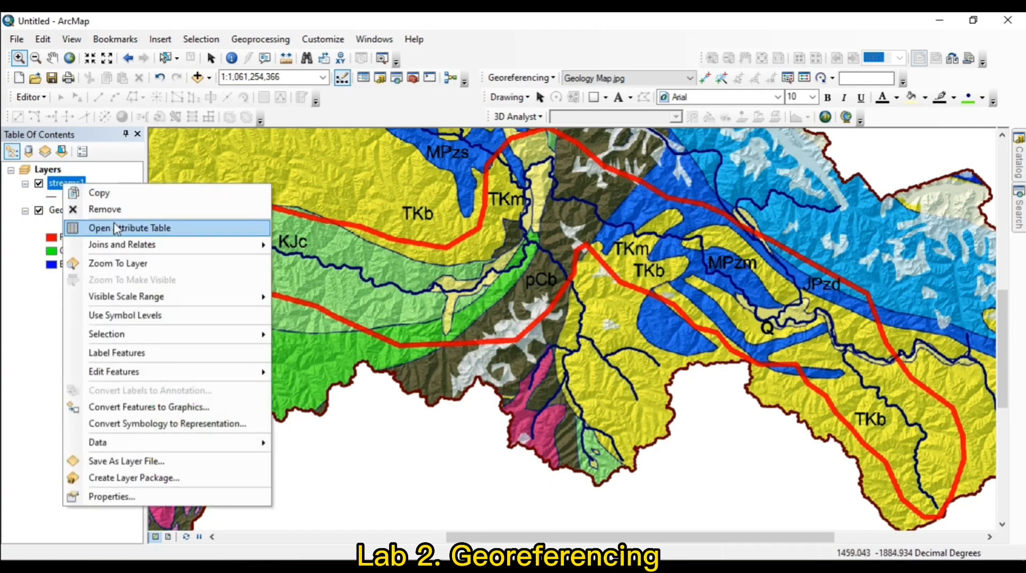
{"action": "left_click", "coordinate": [120, 263]}
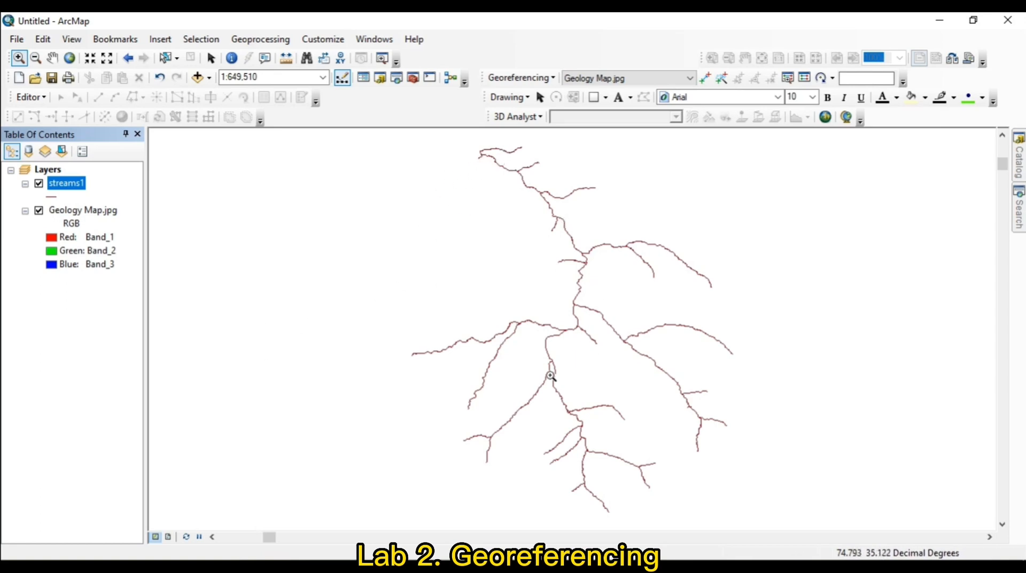
{"action": "right_click", "coordinate": [80, 213]}
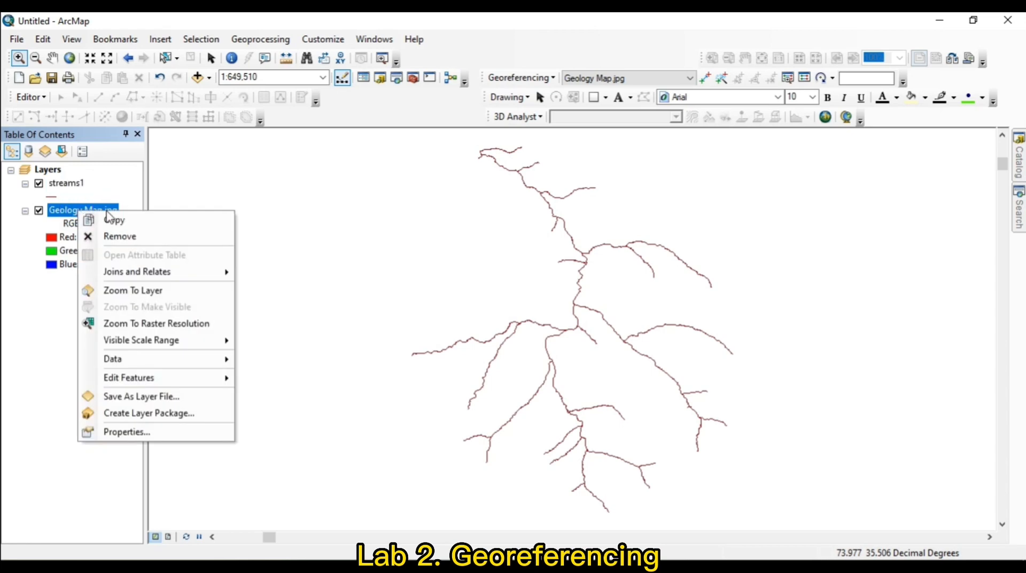
{"action": "left_click", "coordinate": [150, 299]}
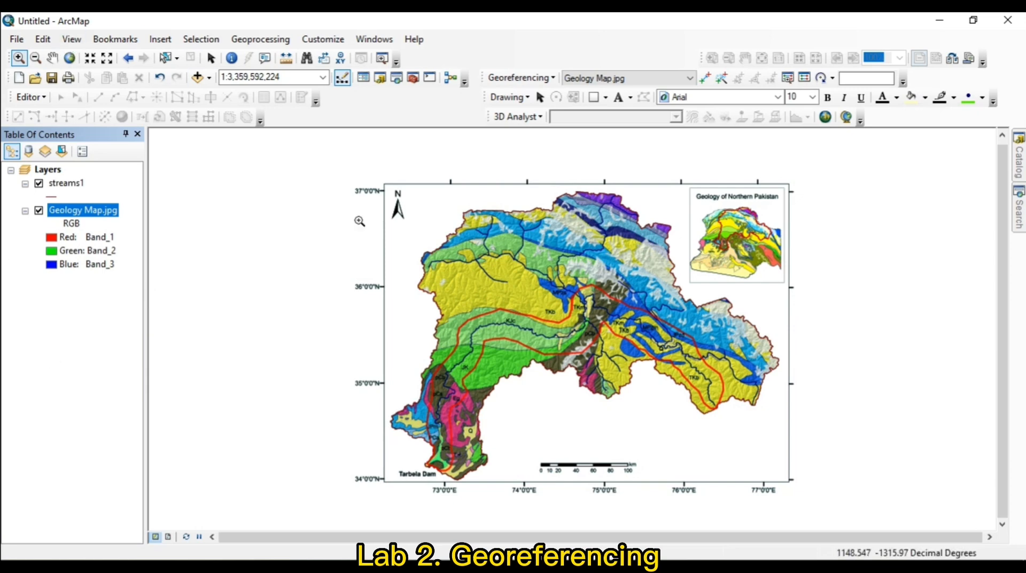
{"action": "left_click_drag", "start_coordinate": [552, 299], "coordinate": [665, 449]}
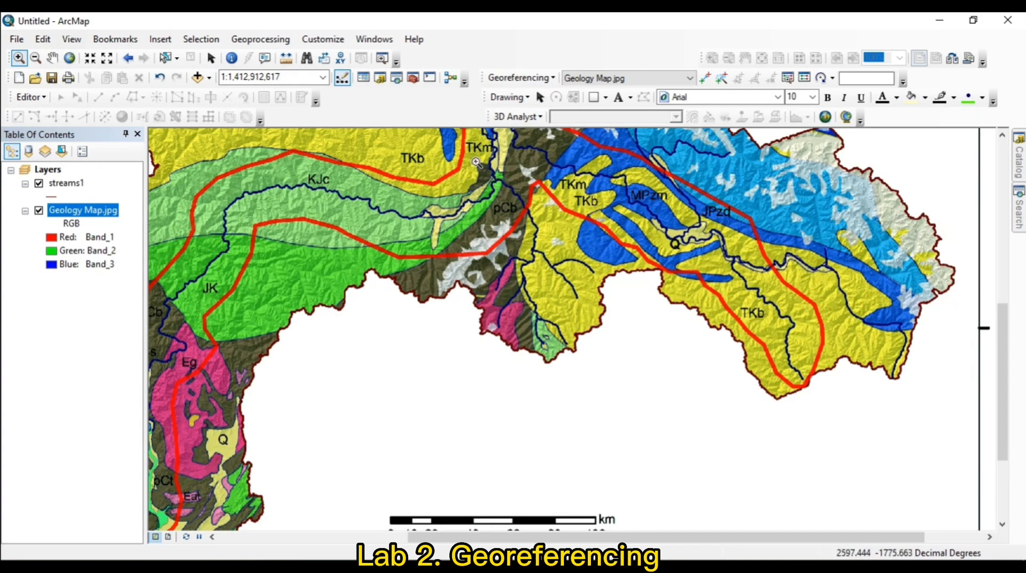
{"action": "left_click_drag", "start_coordinate": [481, 159], "coordinate": [534, 221]}
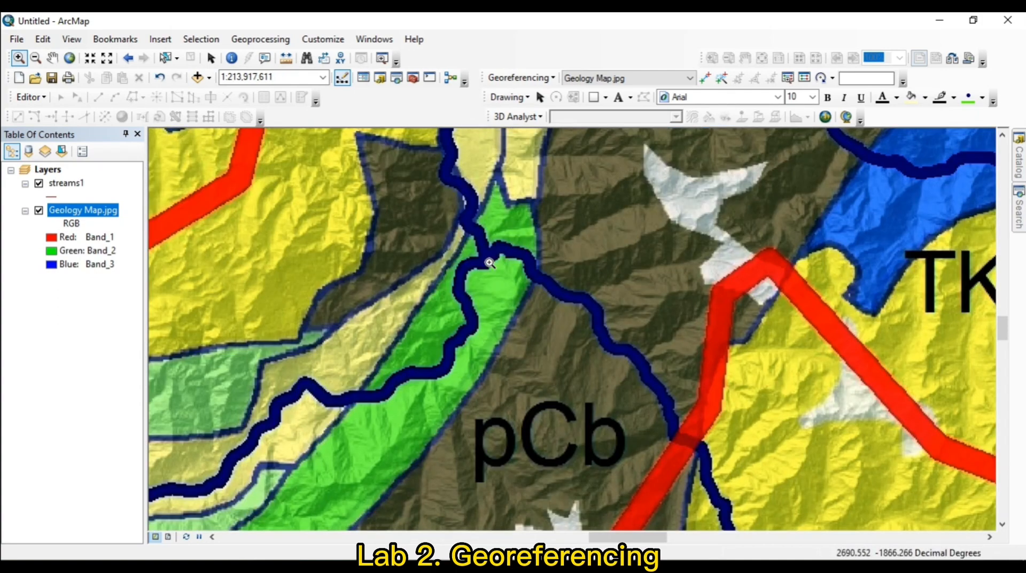
{"action": "left_click", "coordinate": [705, 80]}
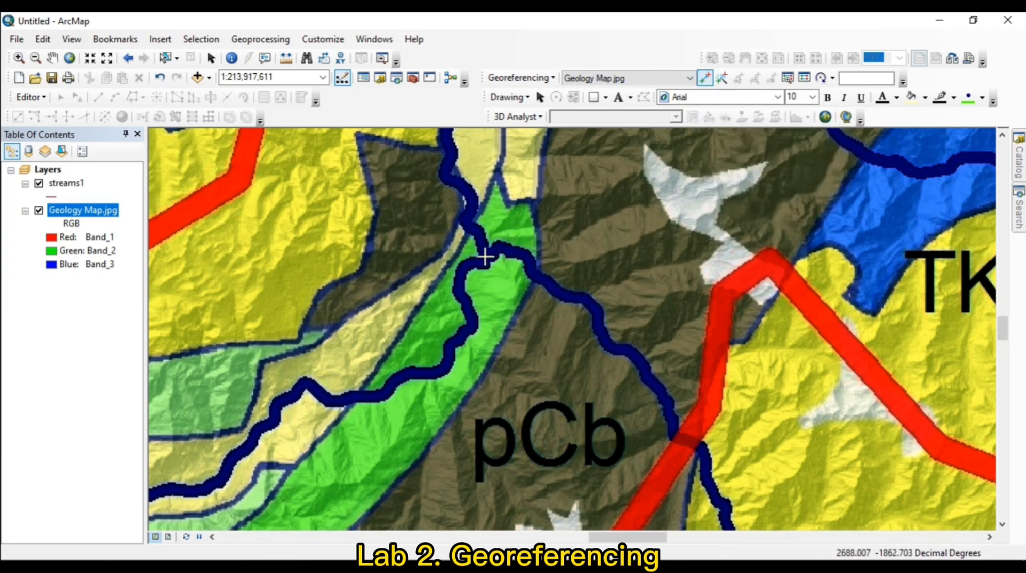
{"action": "left_click", "coordinate": [485, 258]}
{"action": "right_click", "coordinate": [487, 257]}
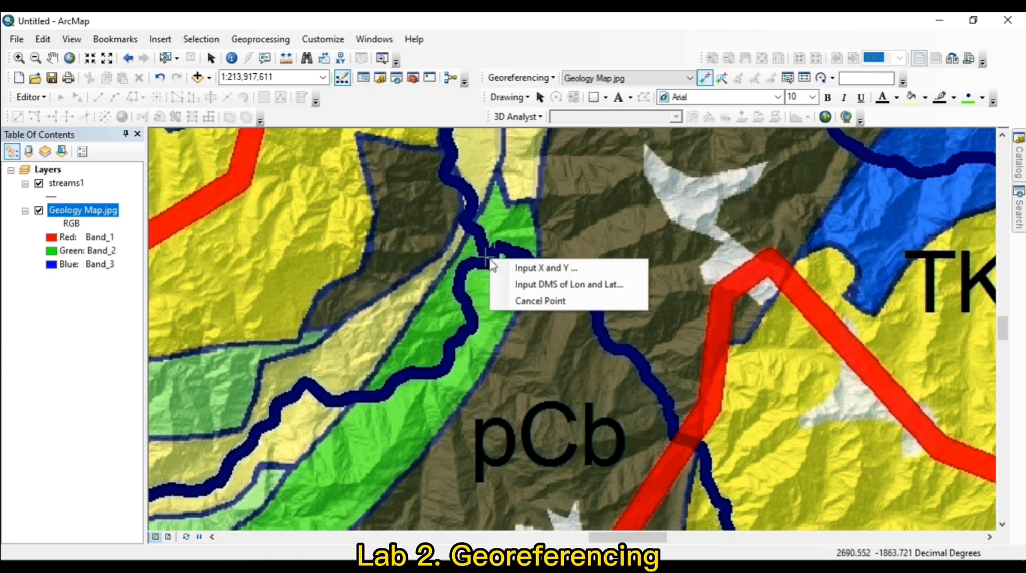
{"action": "left_click", "coordinate": [518, 301]}
{"action": "scroll", "coordinate": [529, 294], "scroll_direction": "up", "scroll_amount": 2}
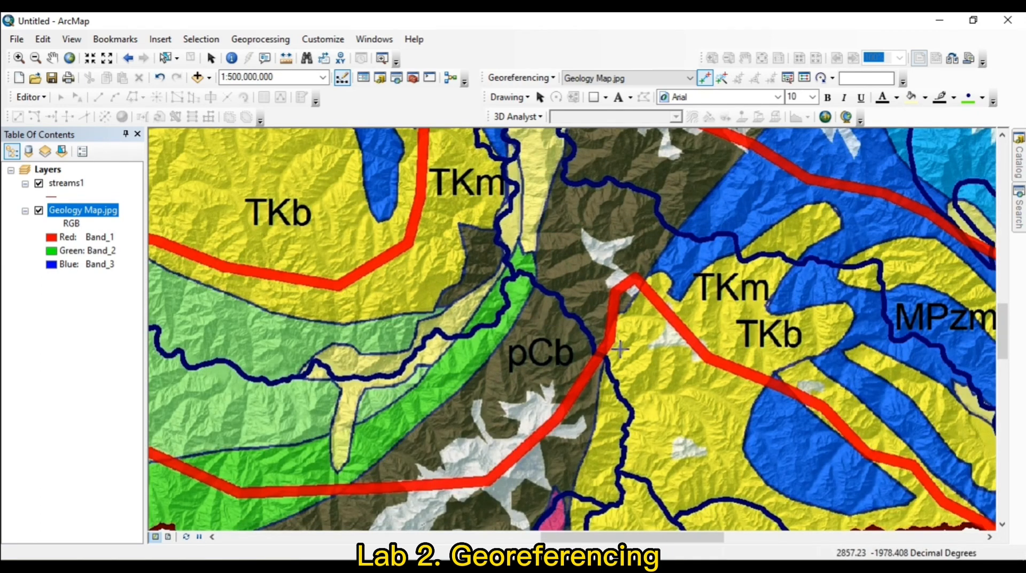
- Try to link the central river junction on Geology Map.jpg to the northern end of streams1 with a control point
{"action": "right_click", "coordinate": [82, 211]}
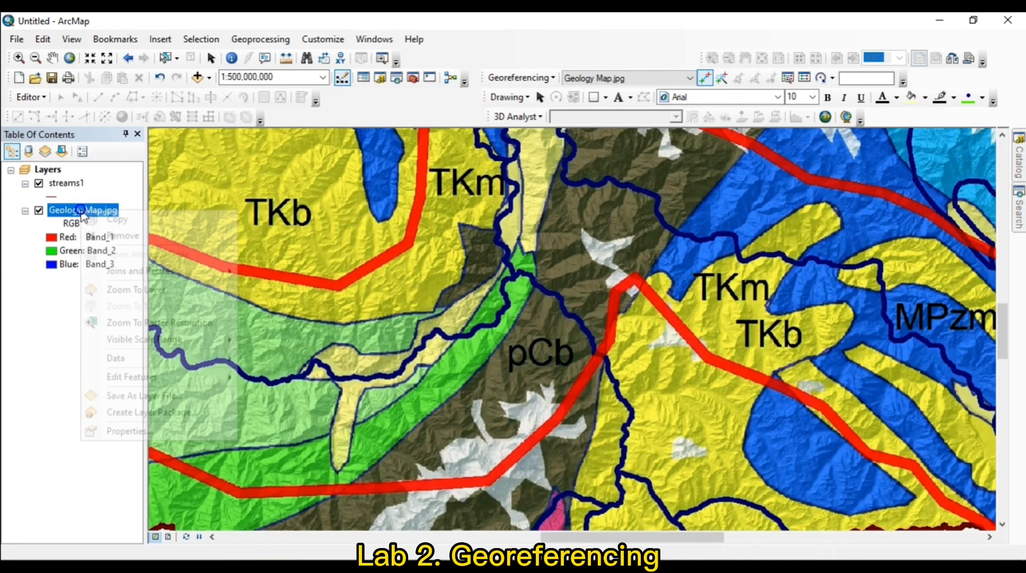
{"action": "left_click", "coordinate": [147, 289]}
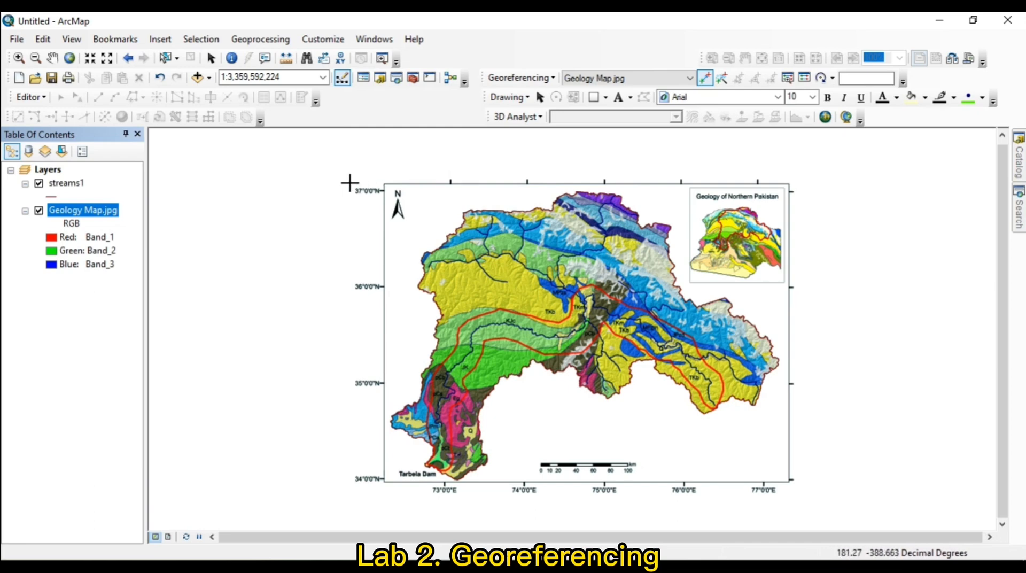
{"action": "left_click", "coordinate": [19, 58]}
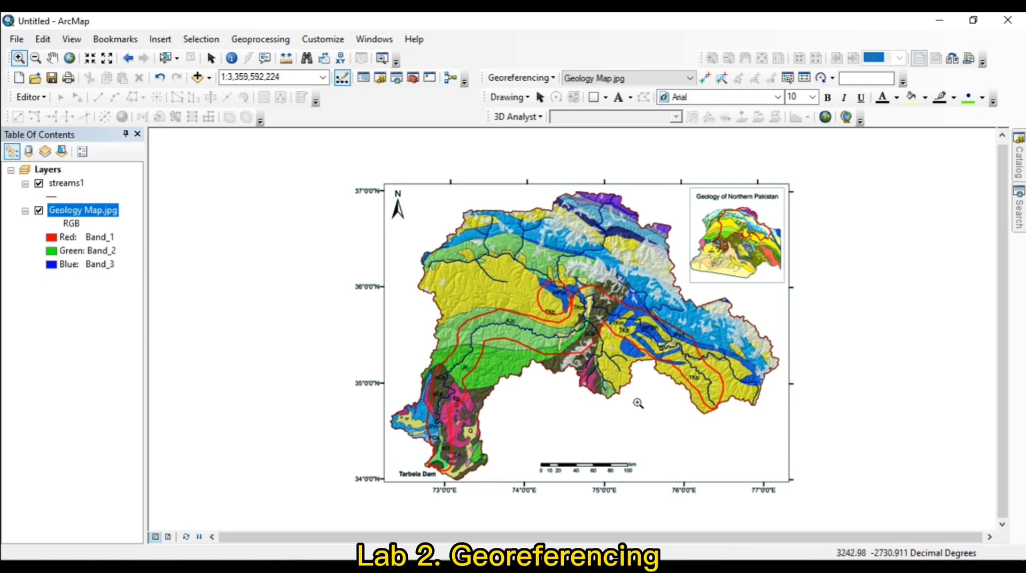
{"action": "left_click_drag", "start_coordinate": [541, 295], "coordinate": [674, 439]}
{"action": "left_click_drag", "start_coordinate": [436, 170], "coordinate": [636, 425]}
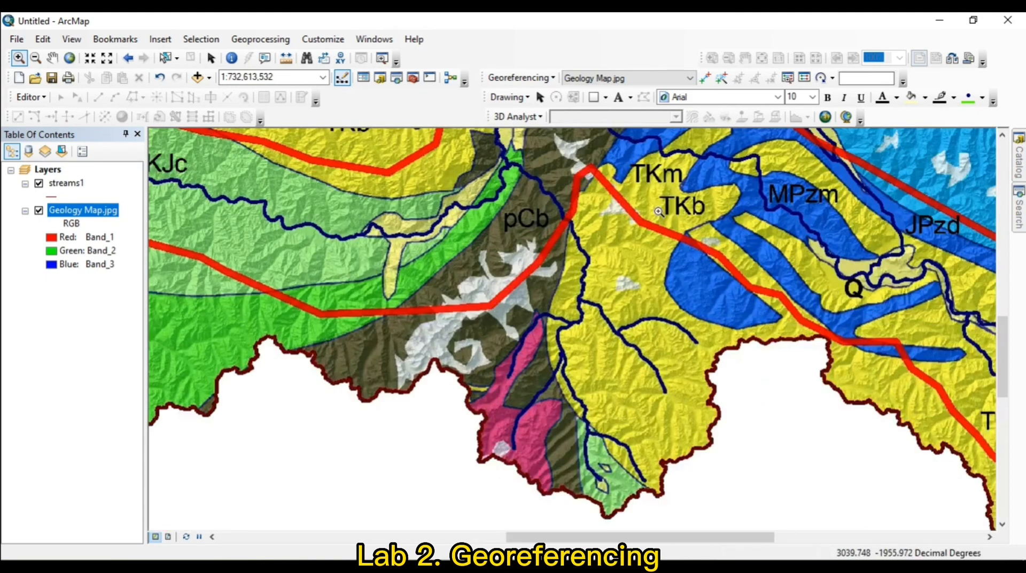
{"action": "left_click", "coordinate": [705, 78]}
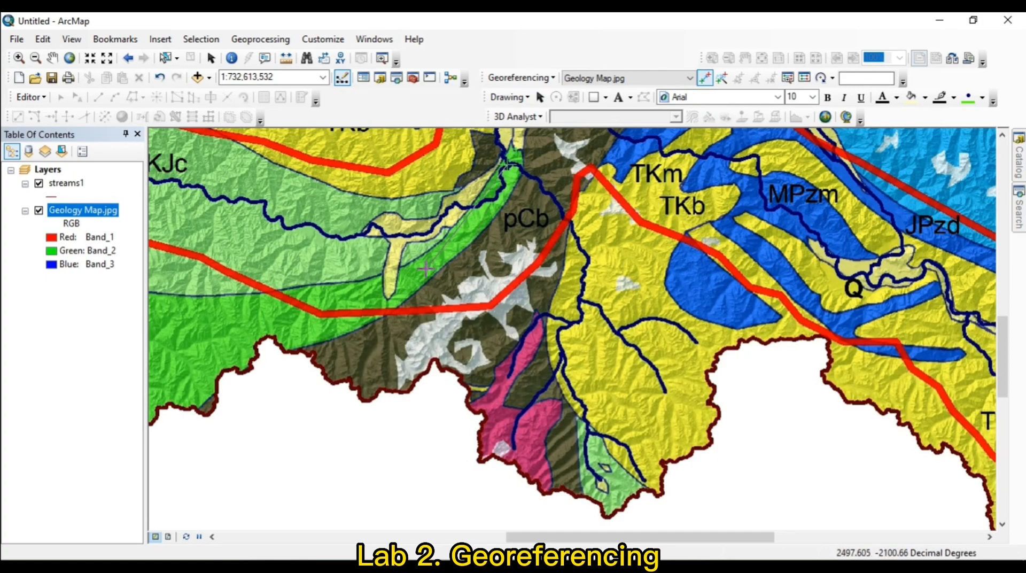
{"action": "left_click", "coordinate": [506, 166]}
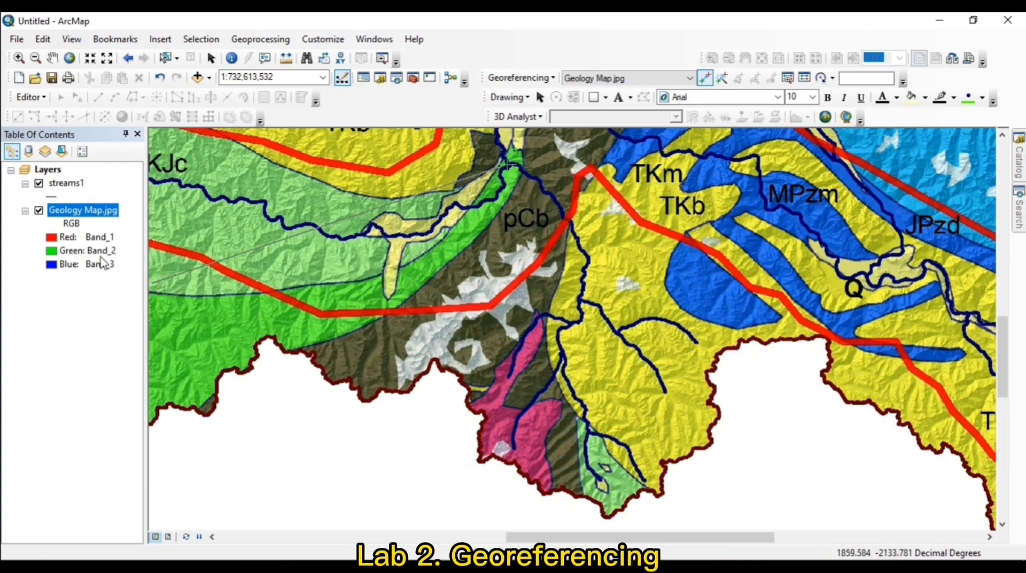
{"action": "right_click", "coordinate": [66, 187]}
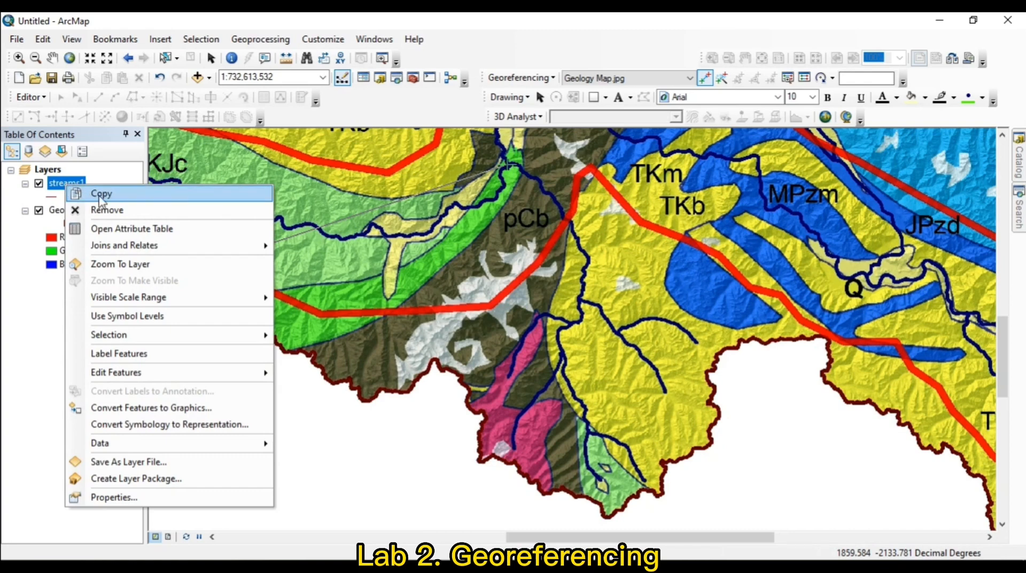
{"action": "left_click", "coordinate": [138, 265]}
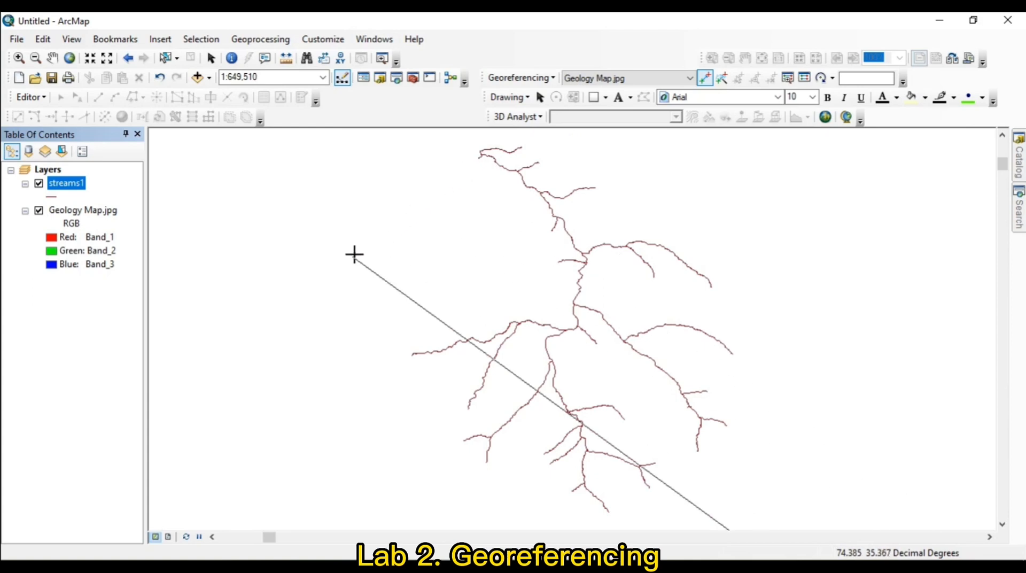
{"action": "left_click", "coordinate": [476, 159]}
- Add the first control point, linking the river junction above the pCb label on Geology Map.jpg to the northern end of streams1
{"action": "right_click", "coordinate": [95, 211]}
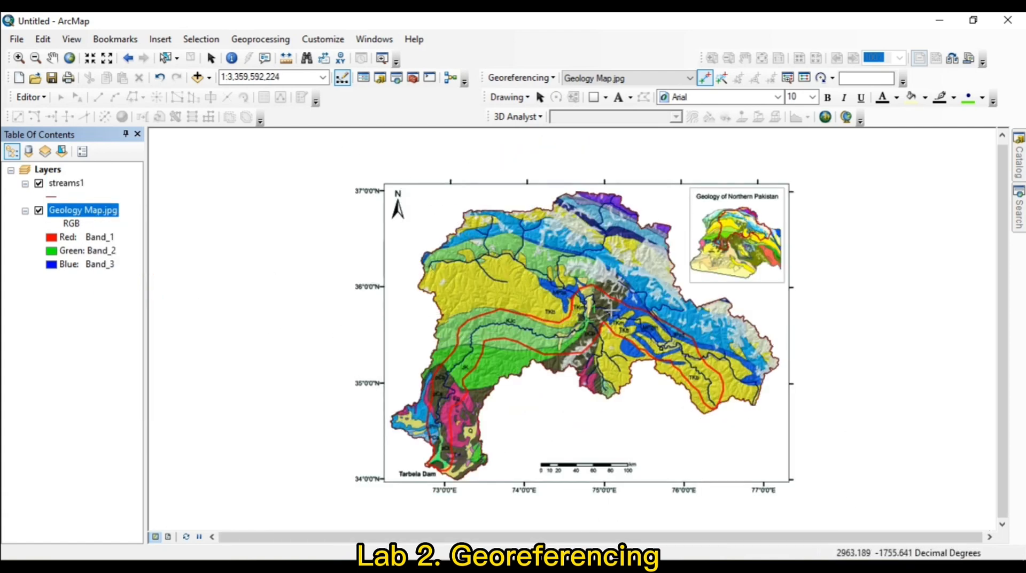
{"action": "scroll", "coordinate": [585, 318], "scroll_direction": "up", "scroll_amount": 5}
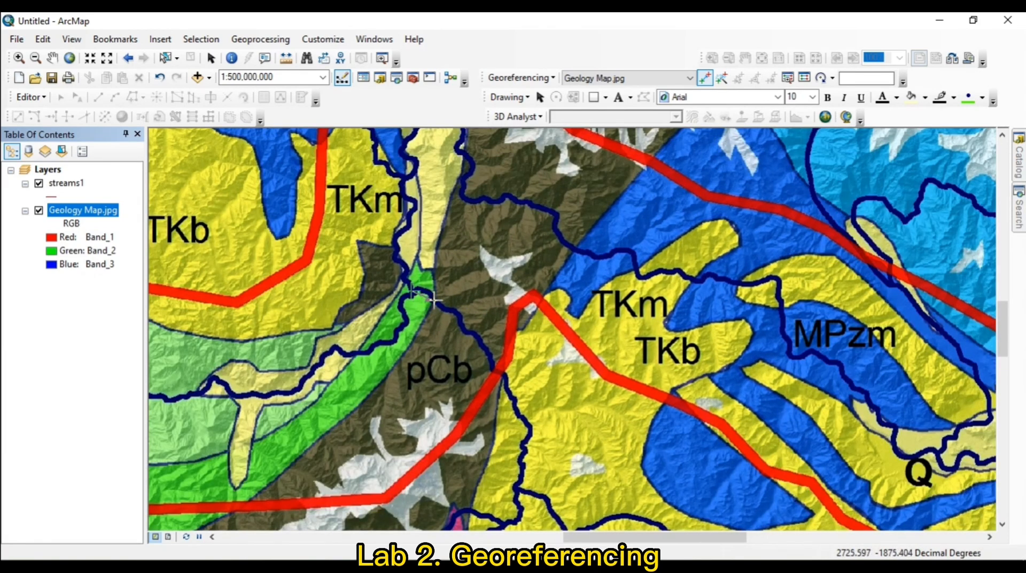
{"action": "left_click", "coordinate": [413, 292]}
{"action": "right_click", "coordinate": [63, 183]}
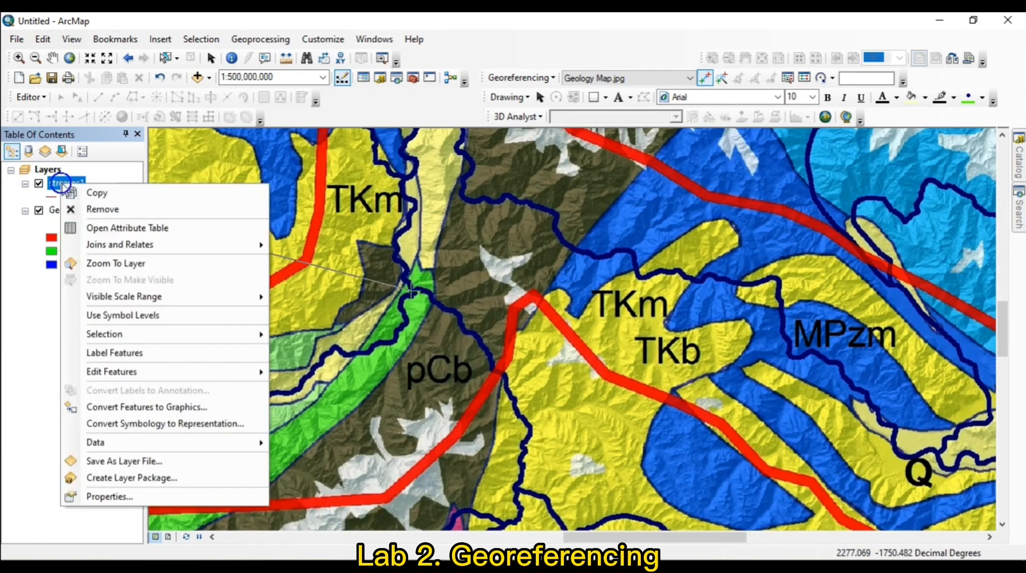
{"action": "left_click", "coordinate": [128, 263]}
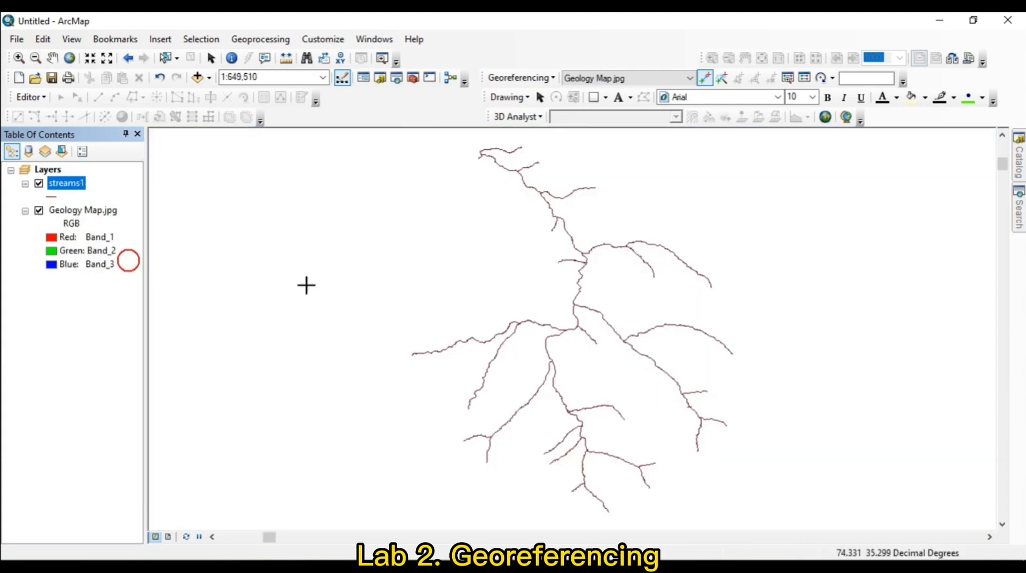
{"action": "left_click", "coordinate": [478, 158]}
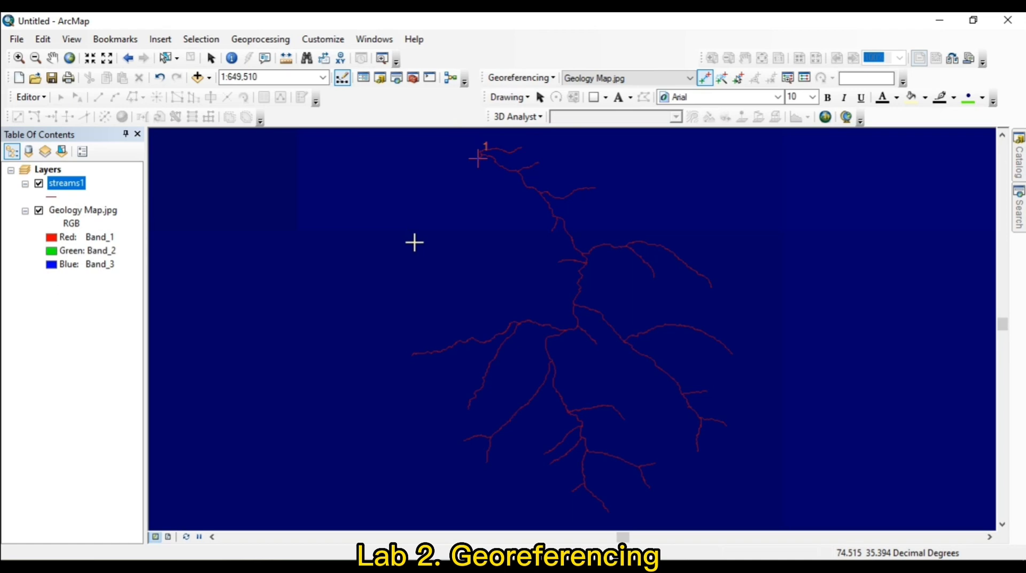
- Try to link the river junction south of the pCb label on Geology Map.jpg to the matching central junction in streams1
{"action": "right_click", "coordinate": [78, 214]}
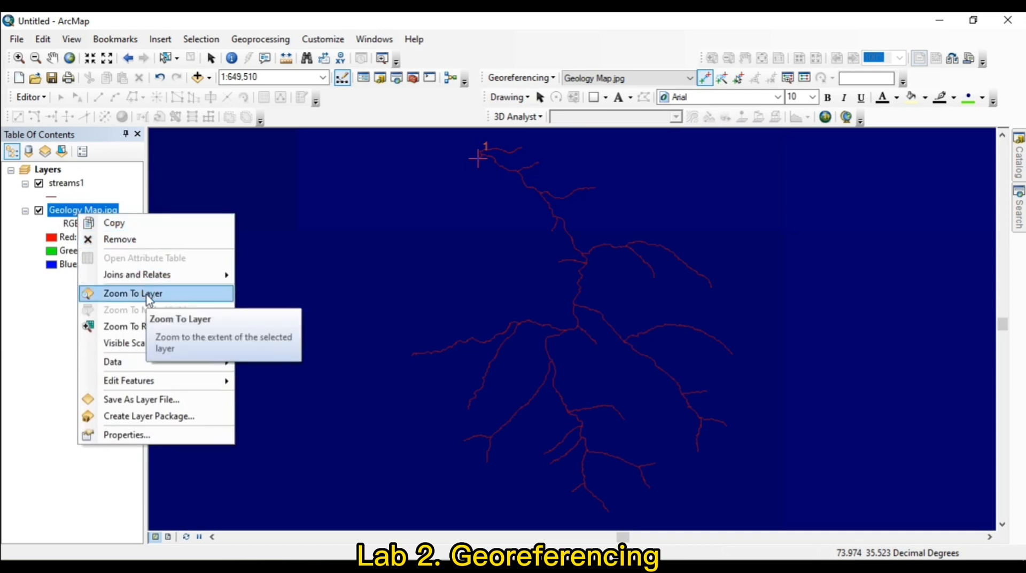
{"action": "left_click", "coordinate": [150, 299]}
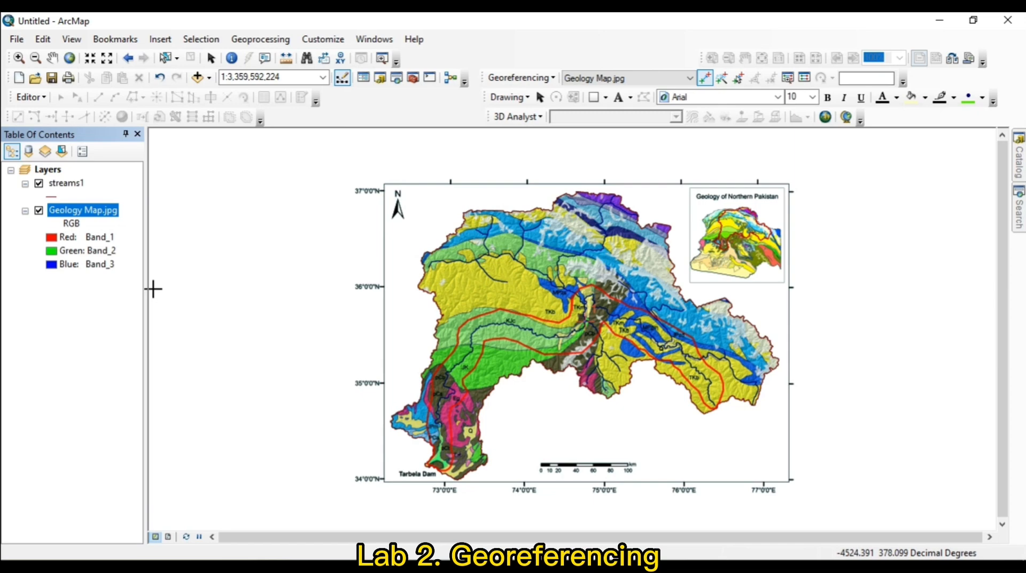
{"action": "left_click", "coordinate": [19, 58]}
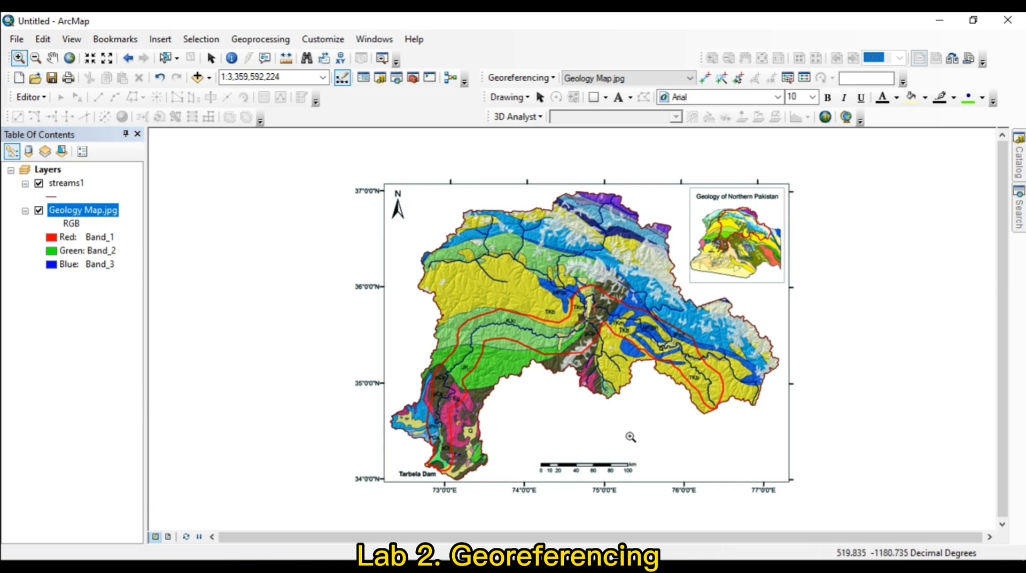
{"action": "left_click_drag", "start_coordinate": [543, 337], "coordinate": [689, 443]}
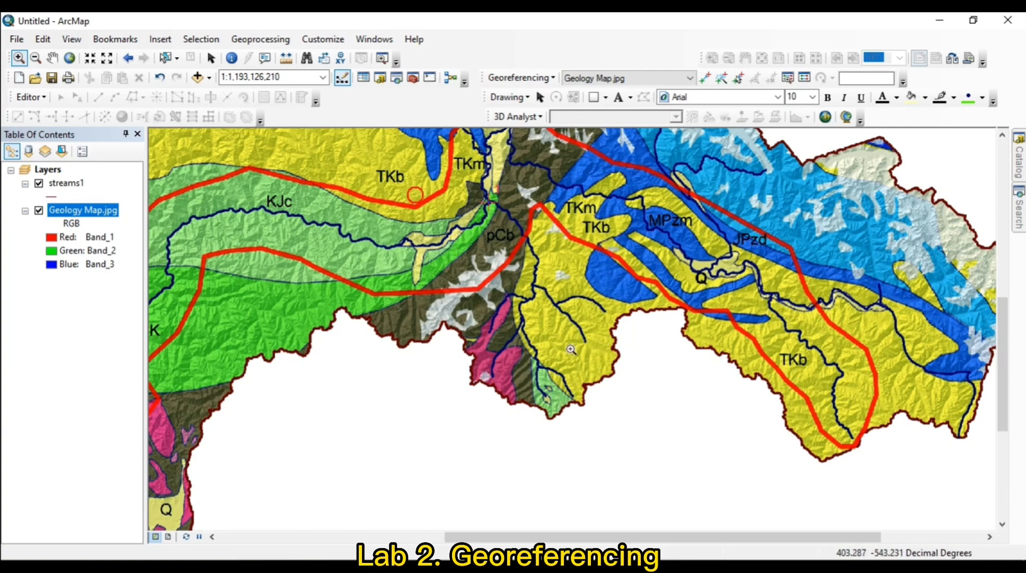
{"action": "left_click_drag", "start_coordinate": [571, 349], "coordinate": [673, 477]}
{"action": "left_click_drag", "start_coordinate": [474, 186], "coordinate": [711, 449]}
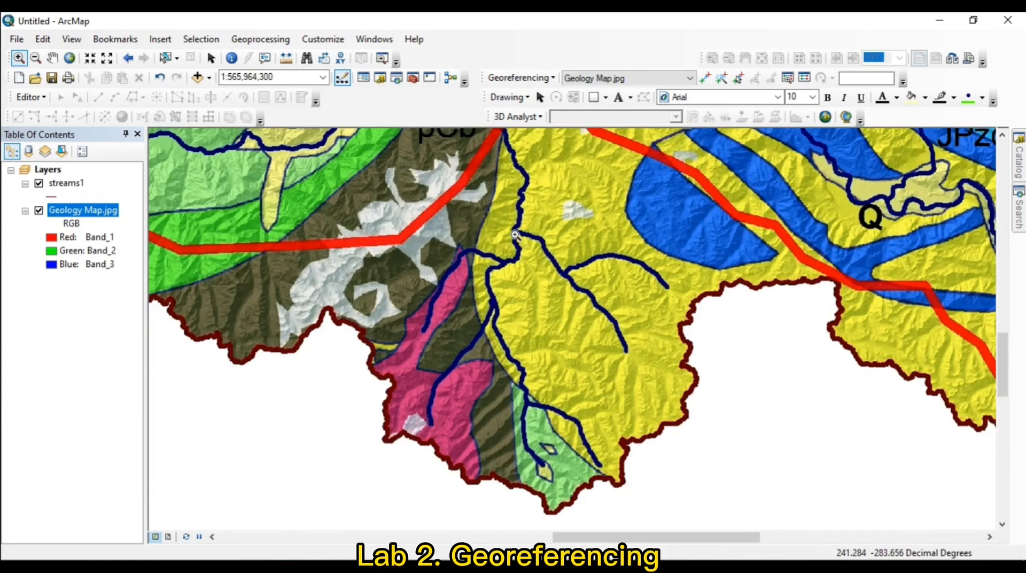
{"action": "left_click", "coordinate": [702, 80]}
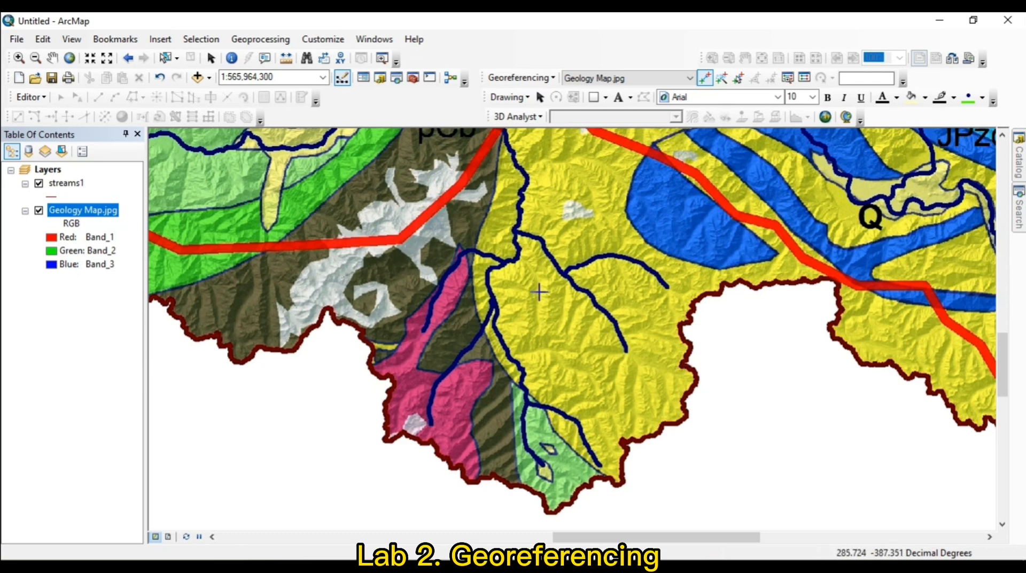
{"action": "left_click", "coordinate": [515, 231]}
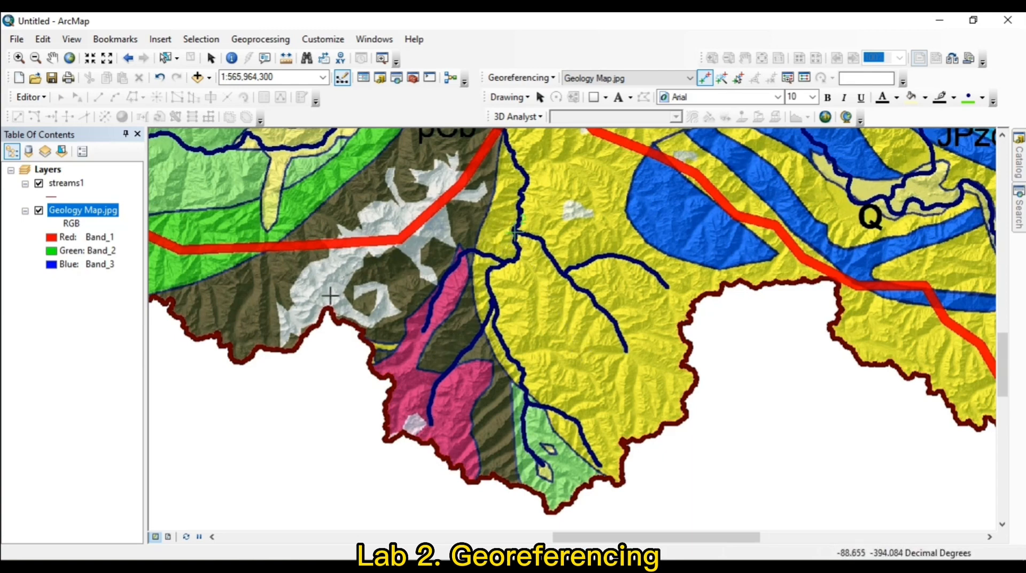
{"action": "right_click", "coordinate": [80, 209]}
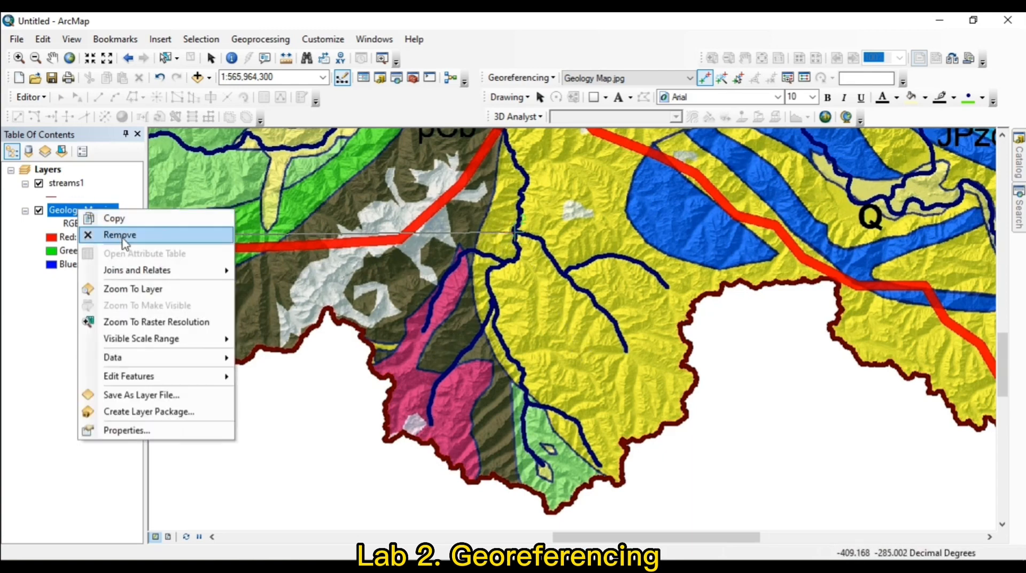
{"action": "left_click", "coordinate": [134, 288]}
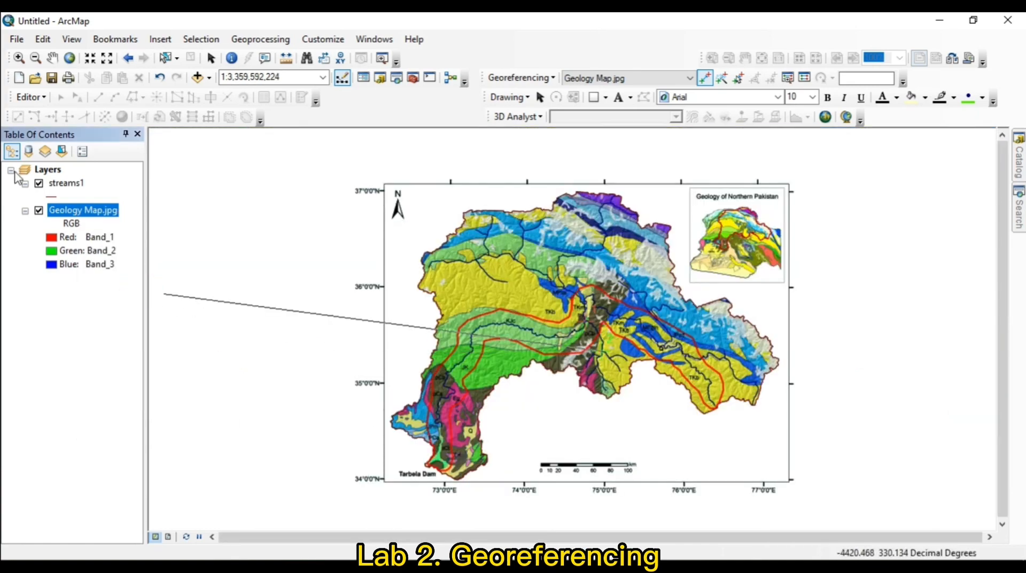
{"action": "right_click", "coordinate": [72, 185]}
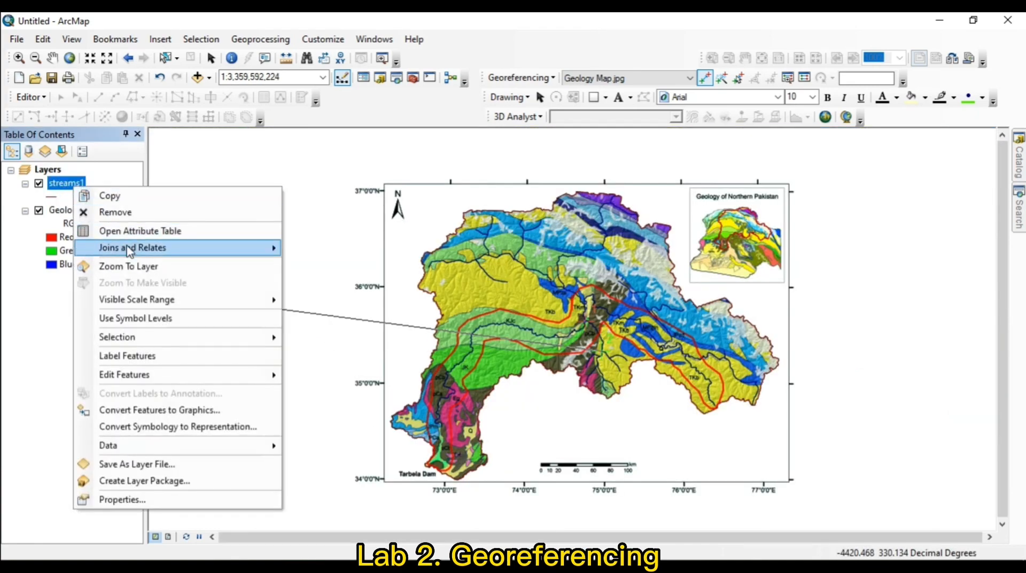
{"action": "left_click", "coordinate": [128, 266]}
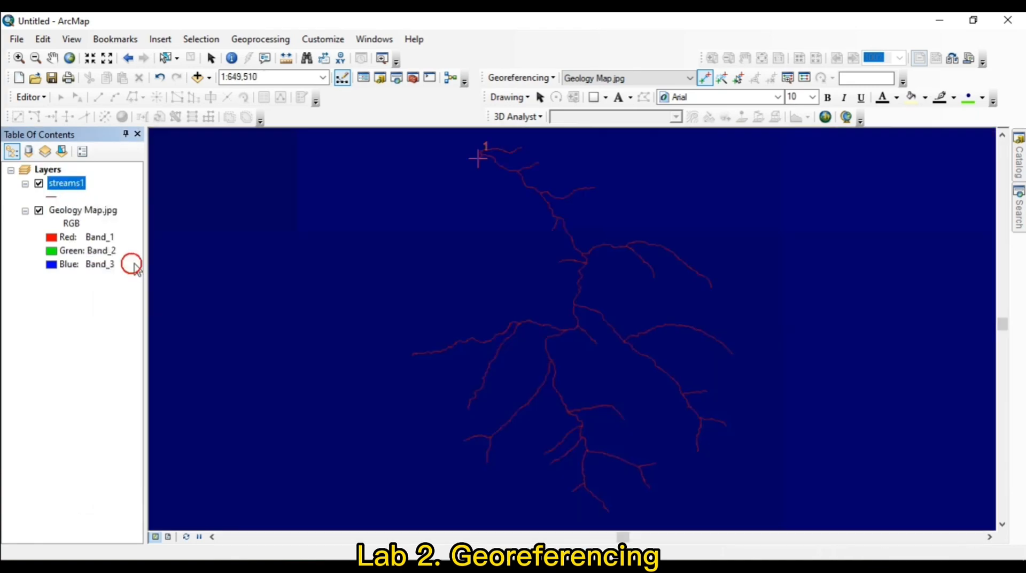
{"action": "left_click", "coordinate": [594, 339]}
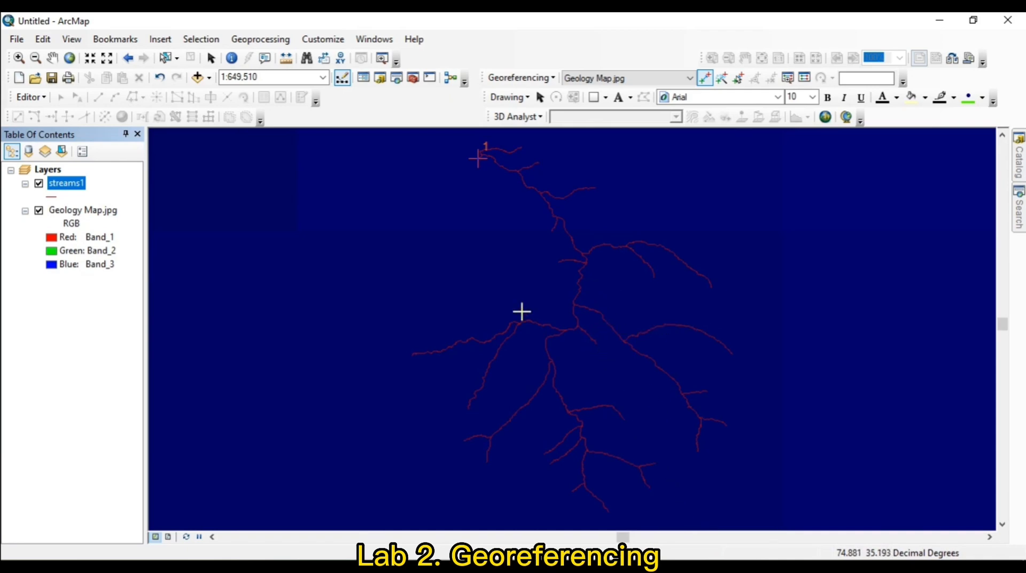
- Pick the river junction south of the pCb label on Geology Map.jpg as the source of the second control point
{"action": "right_click", "coordinate": [81, 213]}
{"action": "left_click", "coordinate": [137, 287]}
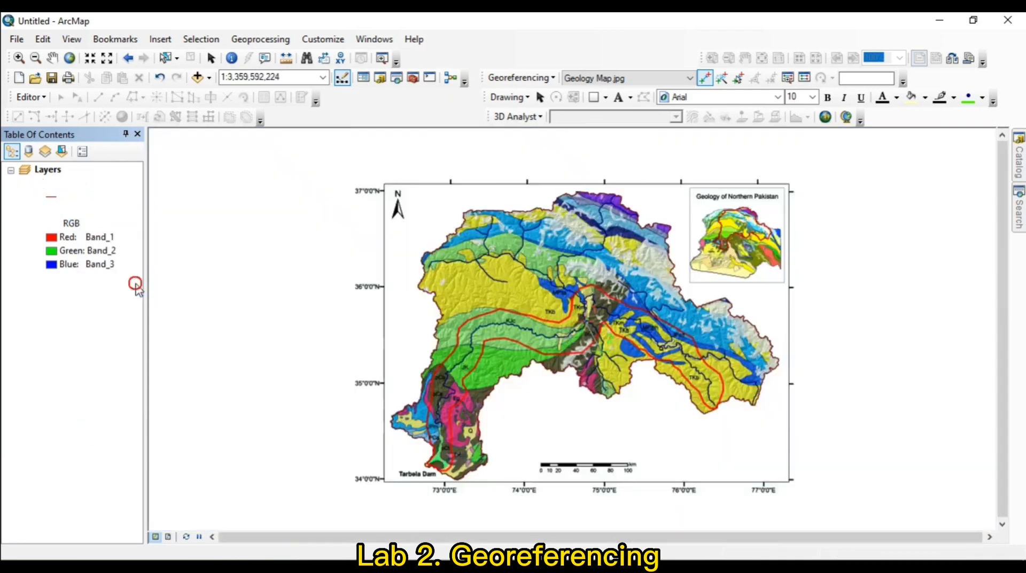
{"action": "scroll", "coordinate": [625, 366], "scroll_direction": "up", "scroll_amount": 10}
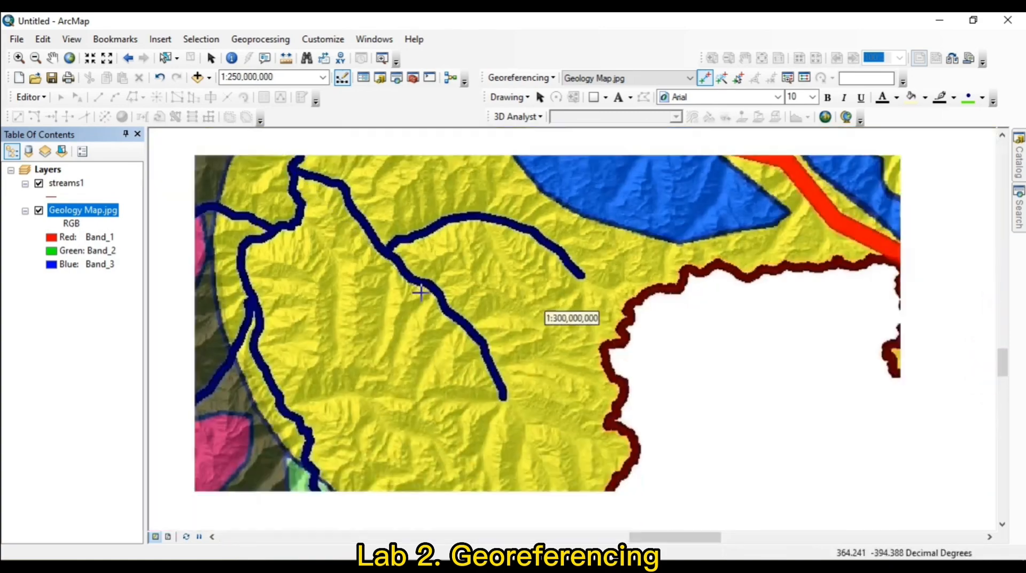
{"action": "scroll", "coordinate": [420, 292], "scroll_direction": "down", "scroll_amount": 5}
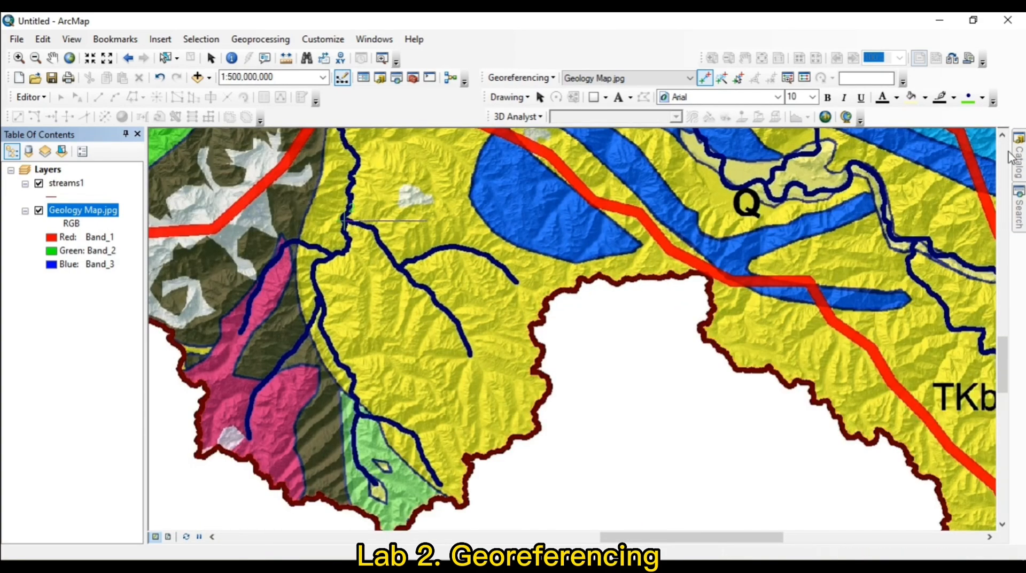
{"action": "left_click", "coordinate": [1002, 136]}
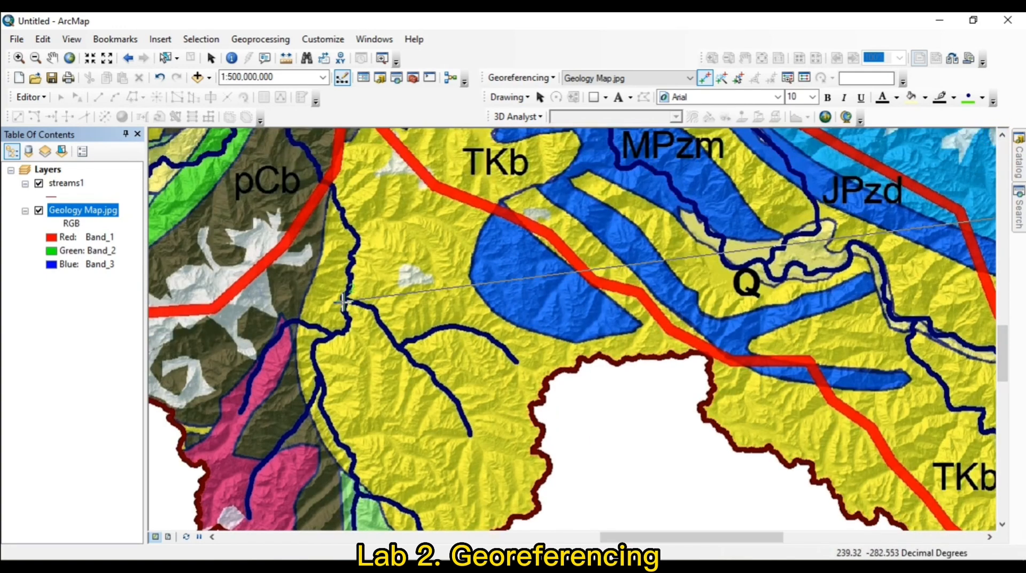
{"action": "left_click", "coordinate": [343, 300]}
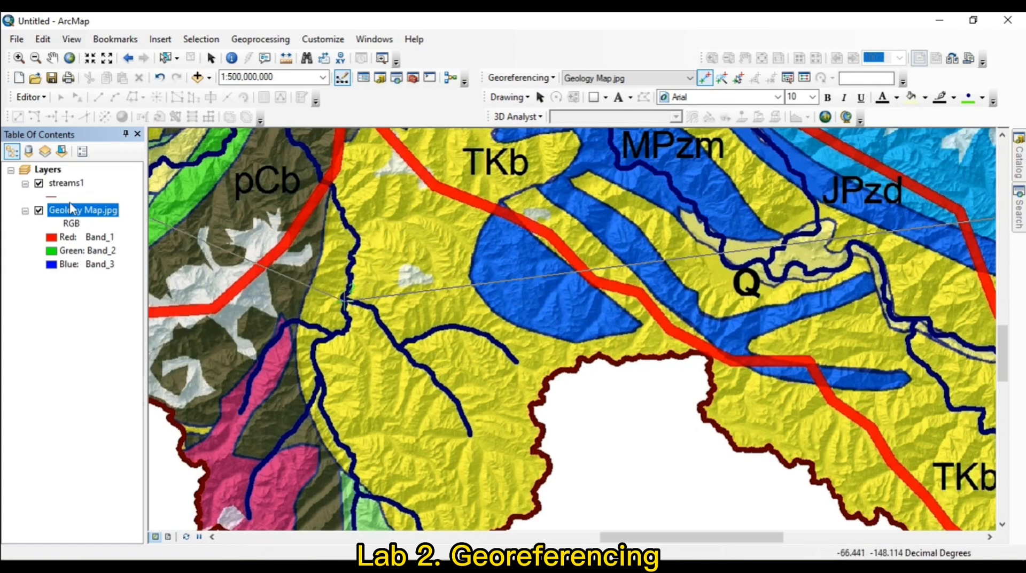
- Complete the second control point at the central streams1 junction where the long southeastern branch leaves the main stream
{"action": "right_click", "coordinate": [62, 183]}
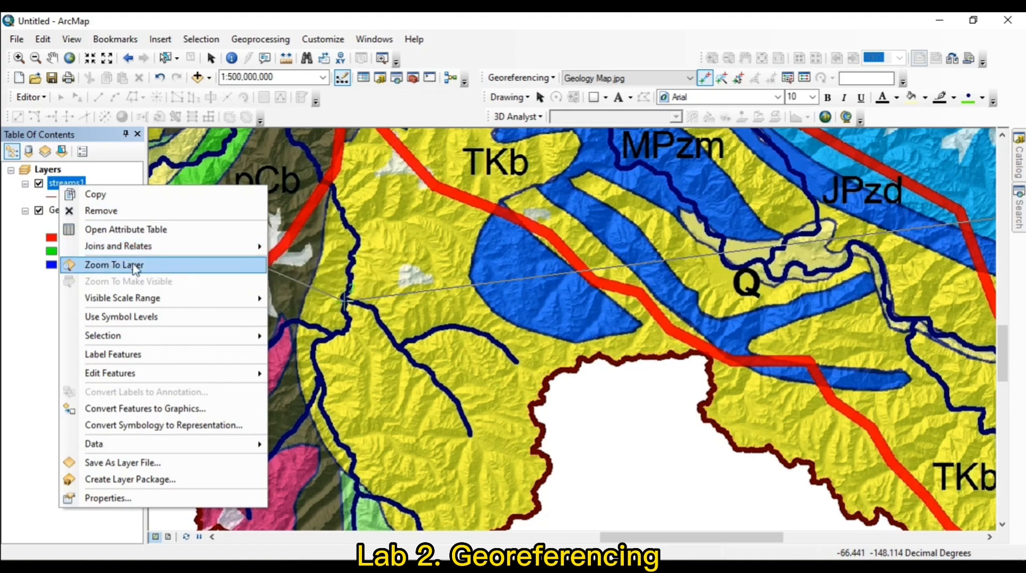
{"action": "left_click", "coordinate": [516, 18]}
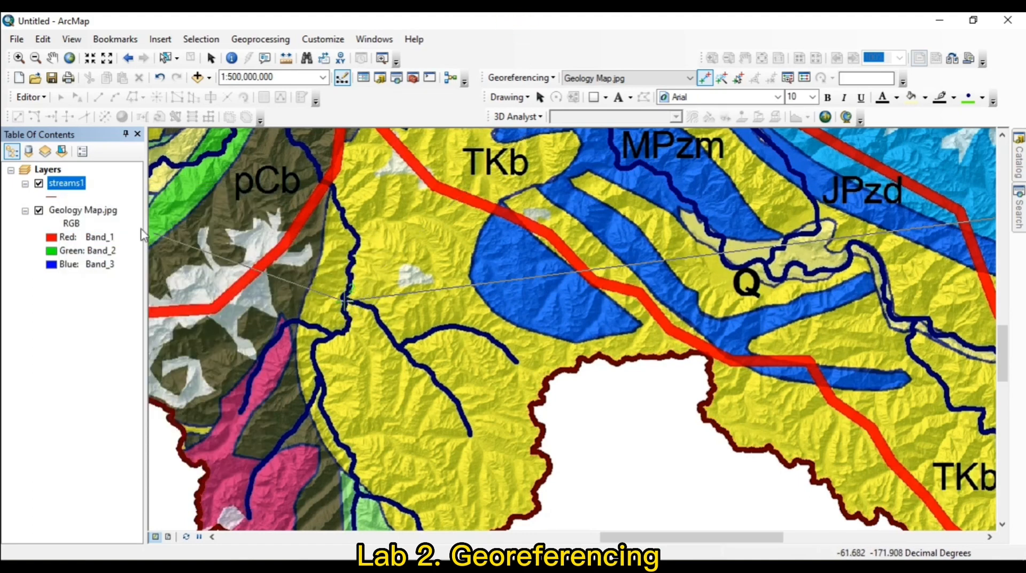
{"action": "right_click", "coordinate": [60, 210]}
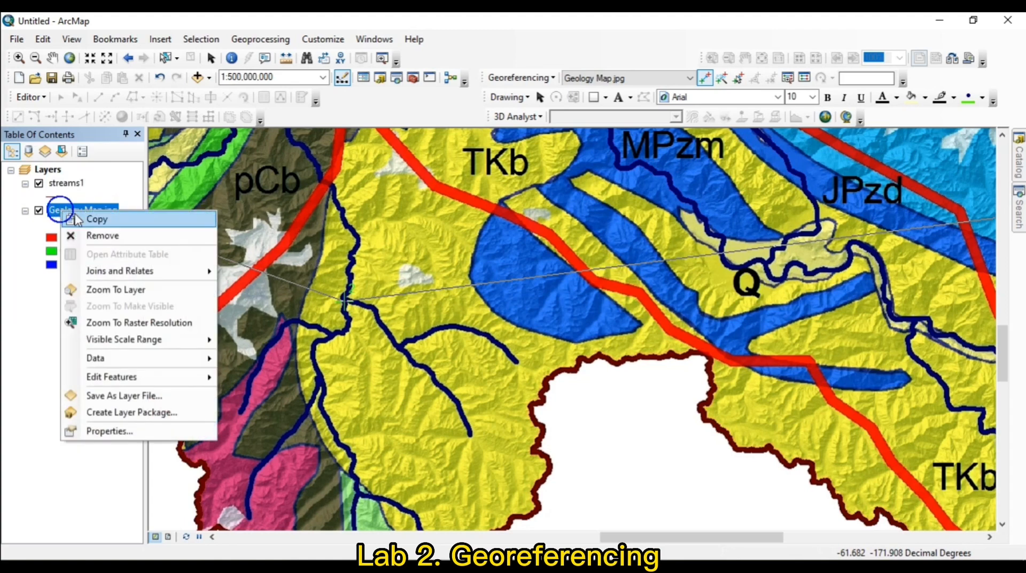
{"action": "left_click", "coordinate": [130, 291]}
{"action": "right_click", "coordinate": [63, 182]}
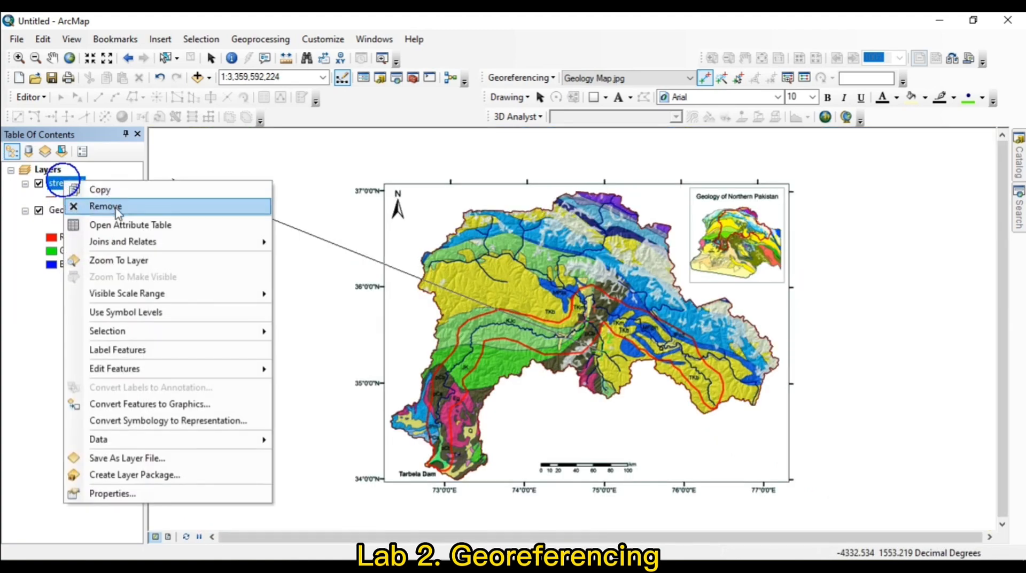
{"action": "left_click", "coordinate": [131, 260]}
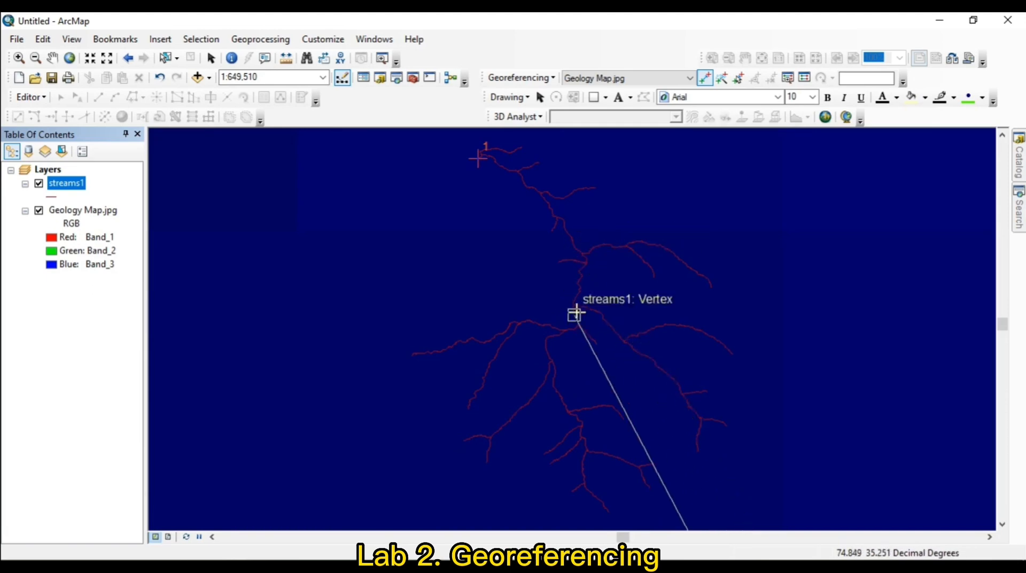
{"action": "scroll", "coordinate": [582, 337], "scroll_direction": "up", "scroll_amount": 2}
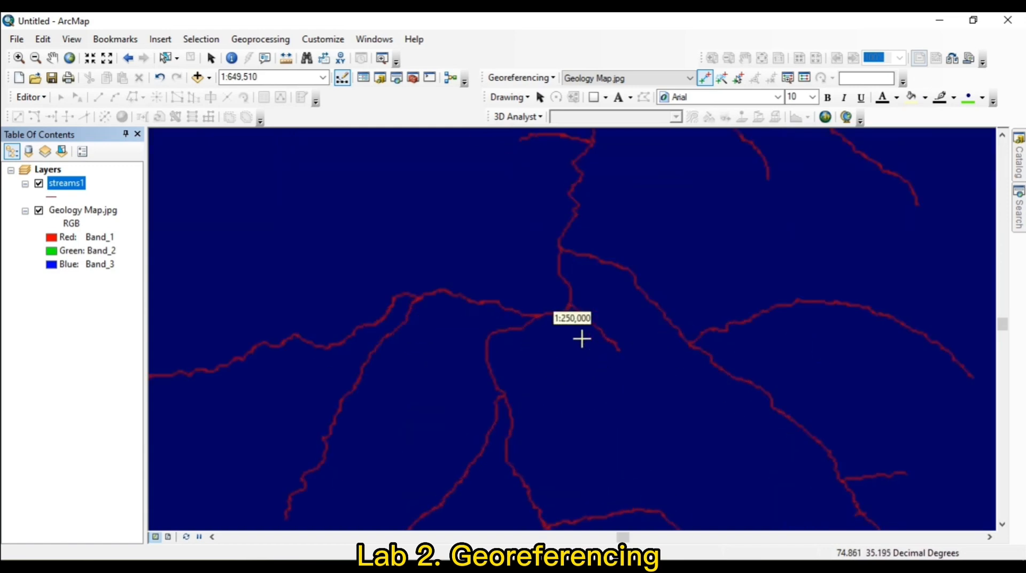
{"action": "left_click", "coordinate": [561, 247]}
{"action": "scroll", "coordinate": [729, 286], "scroll_direction": "down", "scroll_amount": 3}
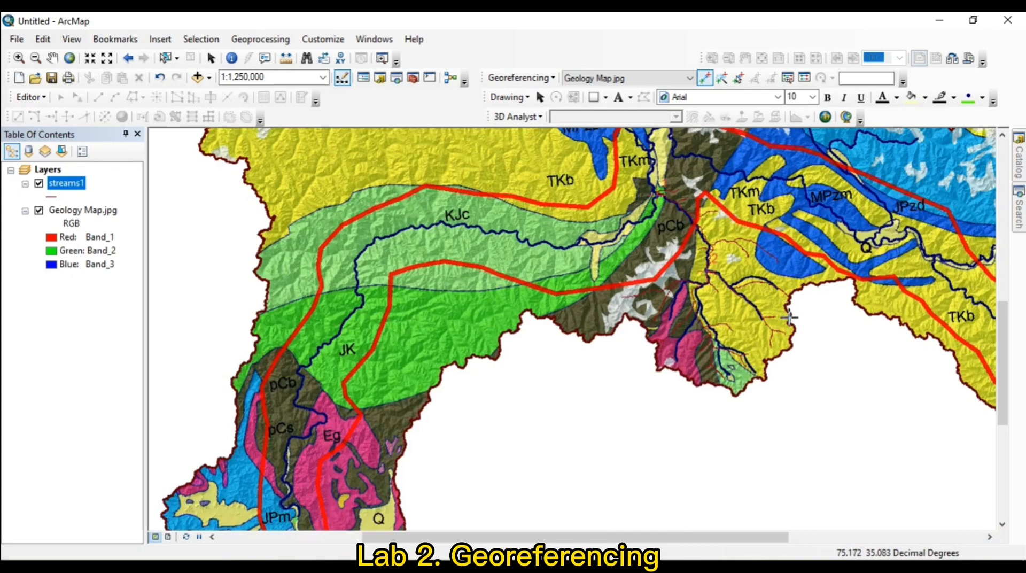
- Restyle the streams1 lines with the Highway Ramp symbol in light blue
{"action": "scroll", "coordinate": [789, 317], "scroll_direction": "up", "scroll_amount": 3}
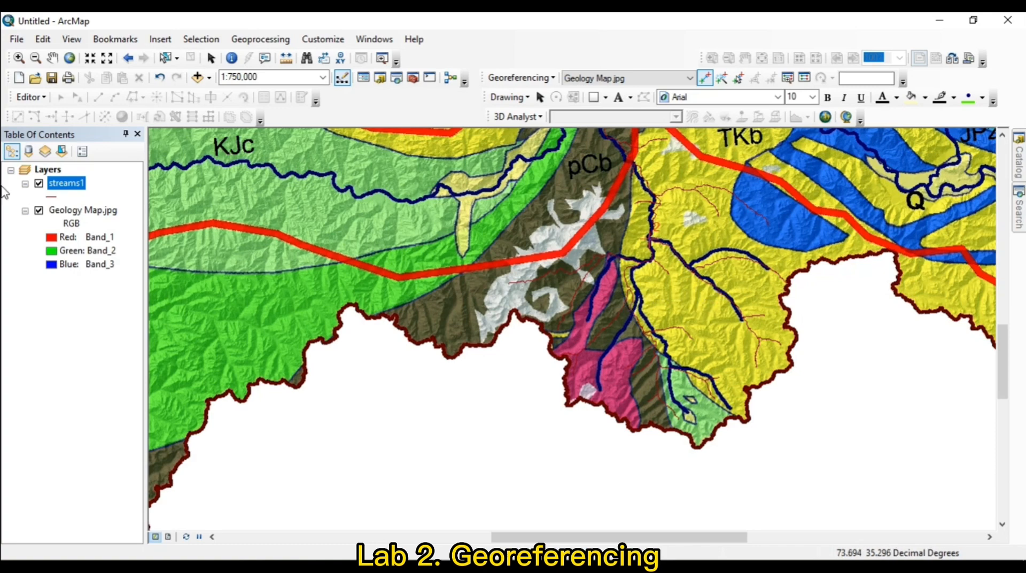
{"action": "left_click", "coordinate": [57, 198]}
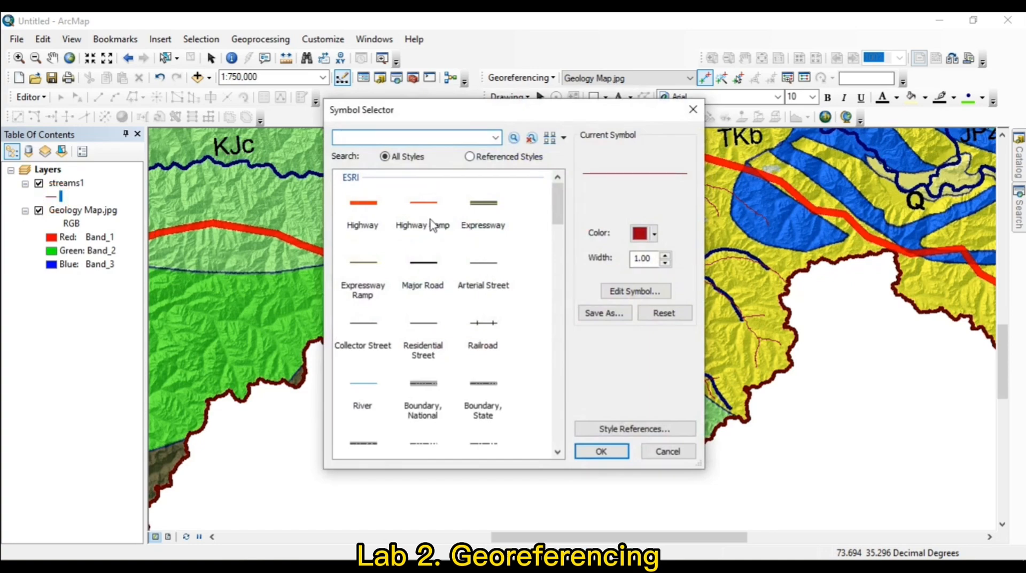
{"action": "left_click", "coordinate": [429, 214]}
{"action": "left_click", "coordinate": [647, 234]}
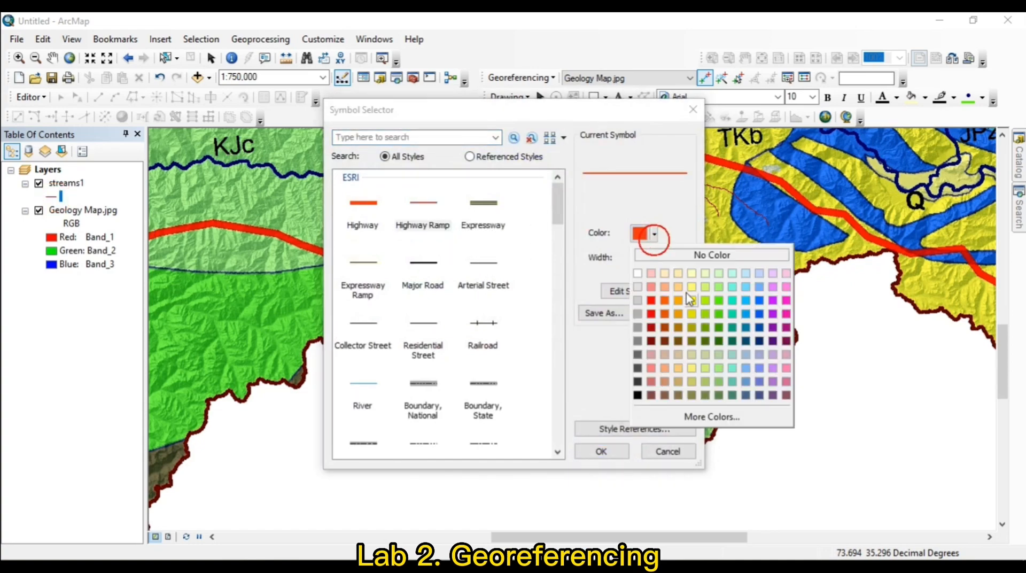
{"action": "left_click", "coordinate": [733, 321]}
{"action": "left_click", "coordinate": [602, 451]}
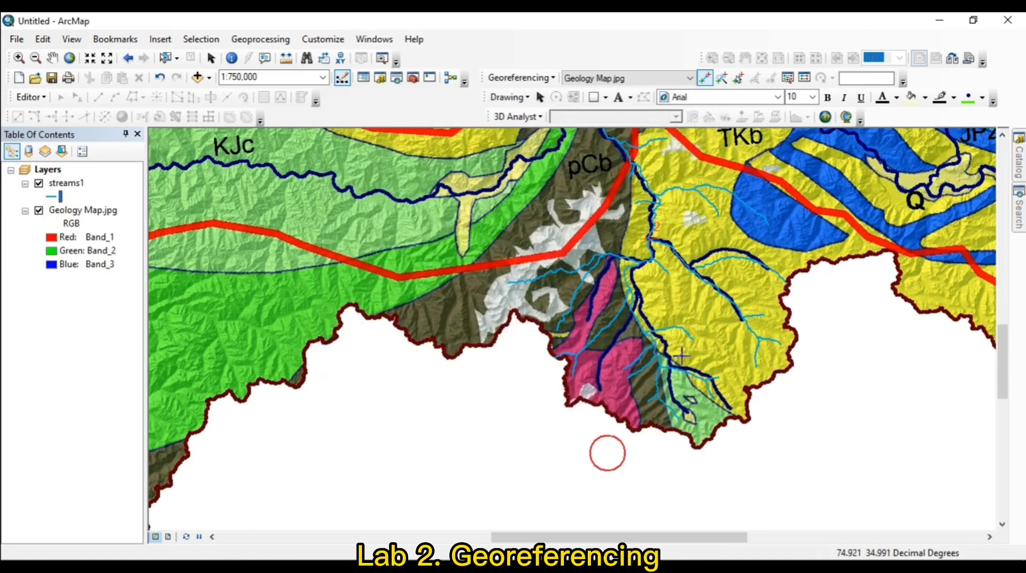
{"action": "scroll", "coordinate": [813, 371], "scroll_direction": "down", "scroll_amount": 2}
{"action": "scroll", "coordinate": [813, 372], "scroll_direction": "down", "scroll_amount": 2}
{"action": "scroll", "coordinate": [731, 378], "scroll_direction": "up", "scroll_amount": 1}
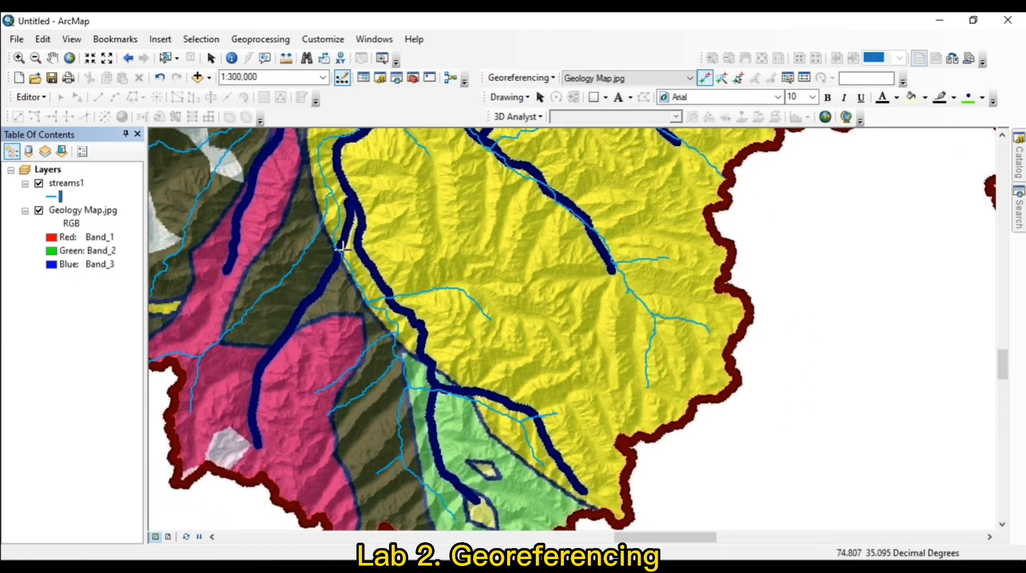
{"action": "left_click", "coordinate": [352, 198]}
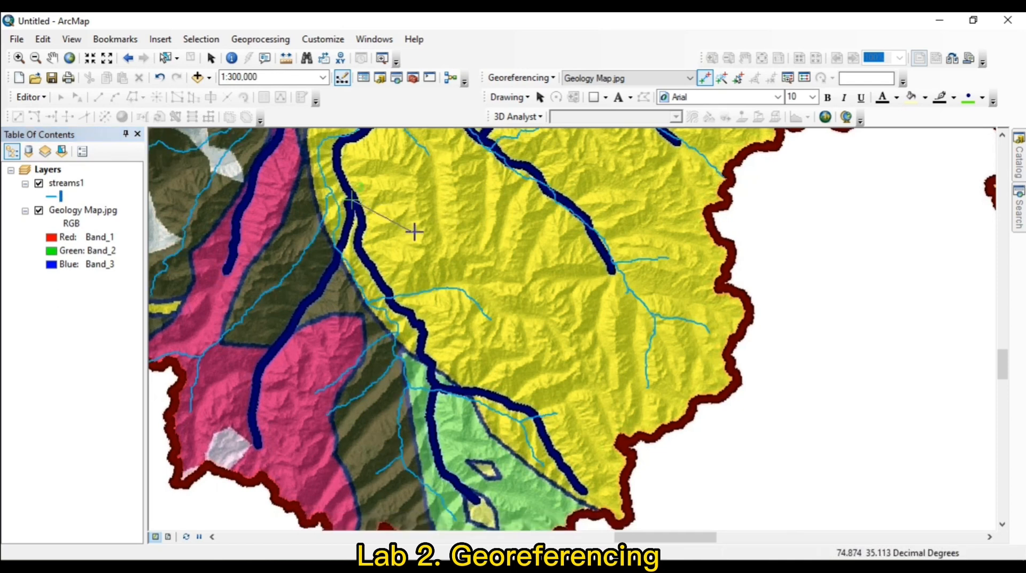
{"action": "right_click", "coordinate": [353, 198]}
{"action": "left_click", "coordinate": [387, 236]}
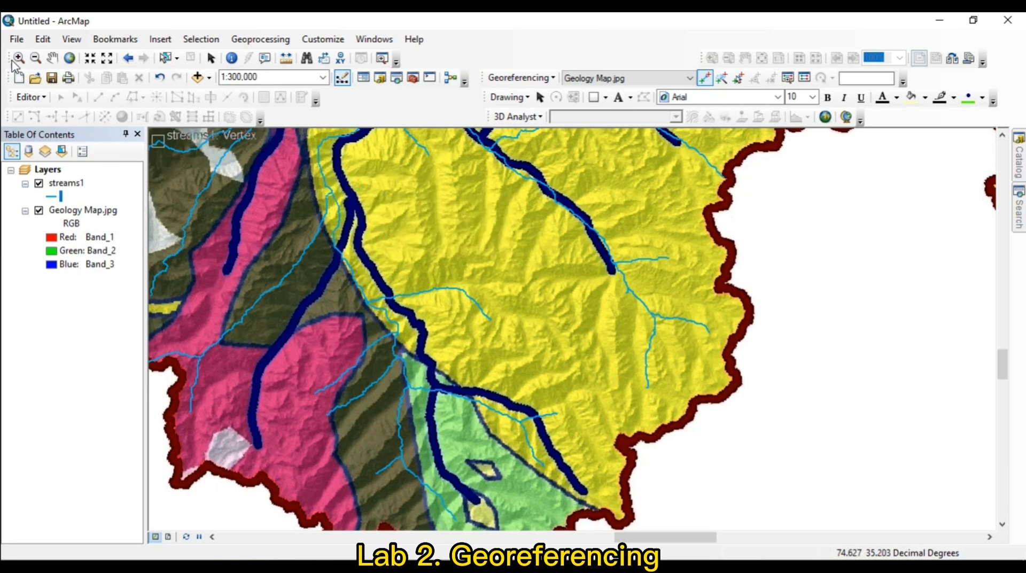
- Add a third control point linking the river fork southeast of the narrow pink unit on Geology Map.jpg to the matching streams1 junction
{"action": "left_click", "coordinate": [35, 58]}
{"action": "left_click_drag", "start_coordinate": [273, 158], "coordinate": [436, 257]}
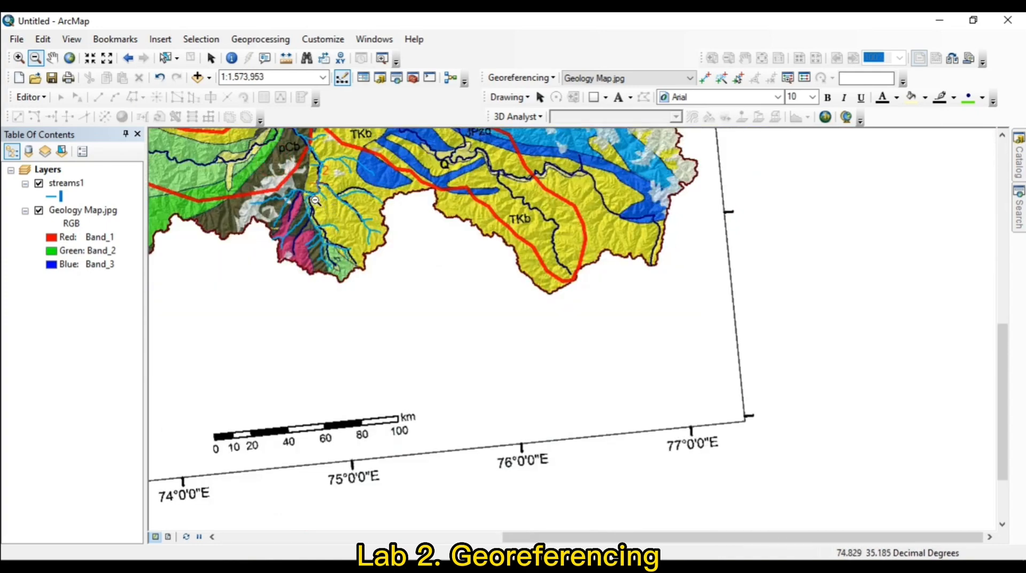
{"action": "left_click", "coordinate": [19, 59]}
{"action": "left_click_drag", "start_coordinate": [327, 174], "coordinate": [382, 249]}
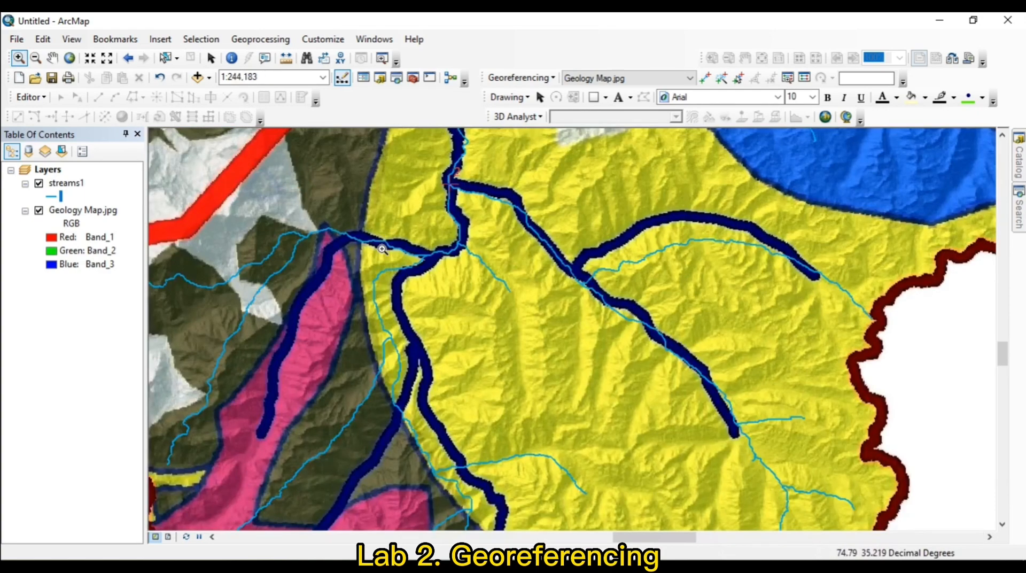
{"action": "left_click_drag", "start_coordinate": [308, 247], "coordinate": [523, 447]}
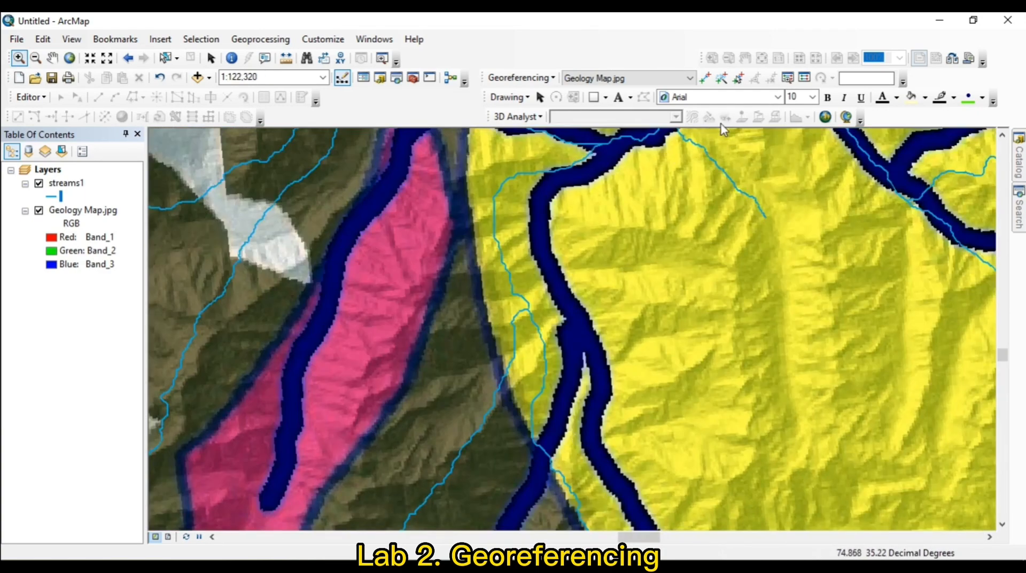
{"action": "left_click", "coordinate": [706, 78]}
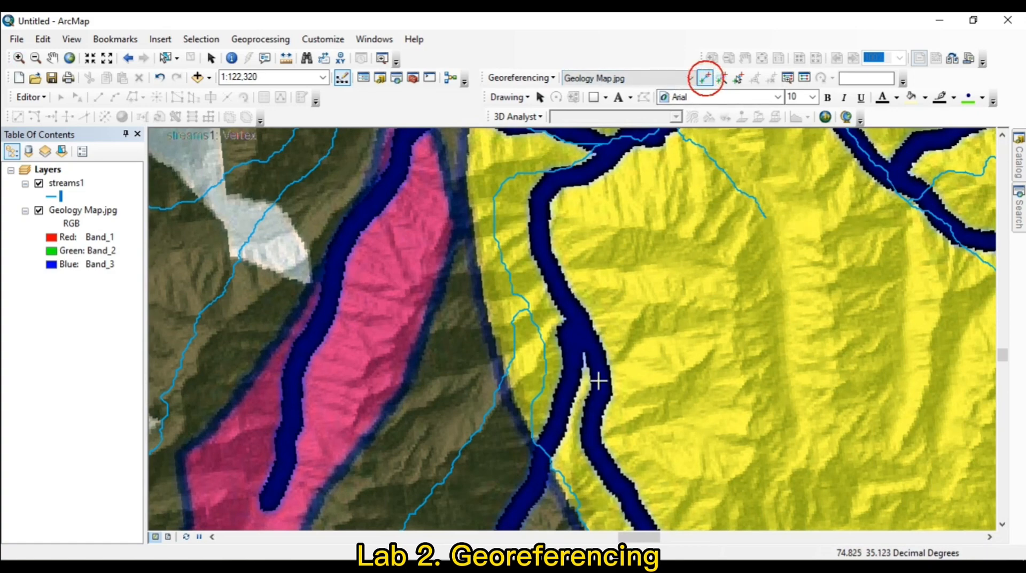
{"action": "left_click", "coordinate": [578, 333]}
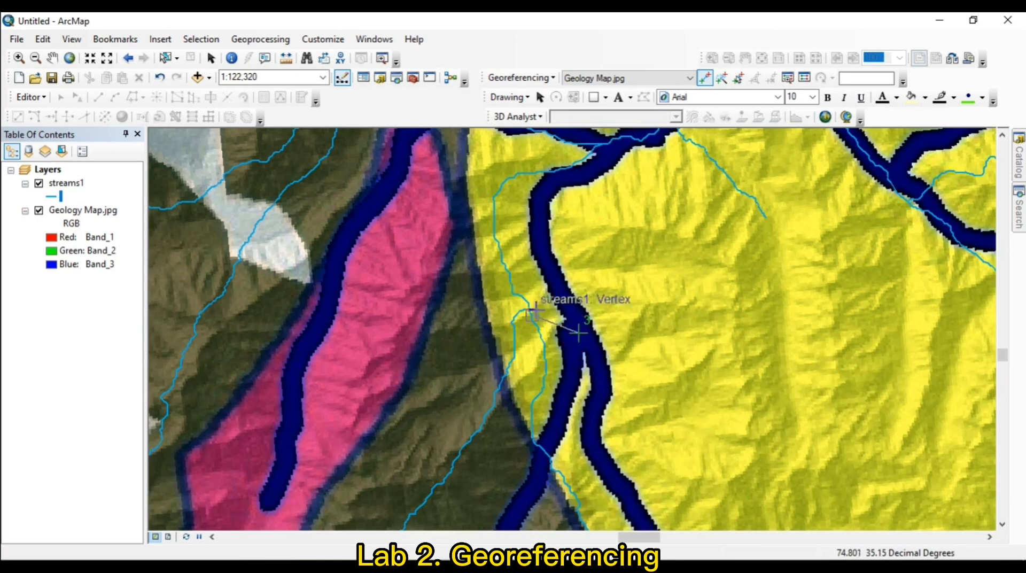
{"action": "left_click", "coordinate": [528, 310]}
{"action": "left_click", "coordinate": [621, 320]}
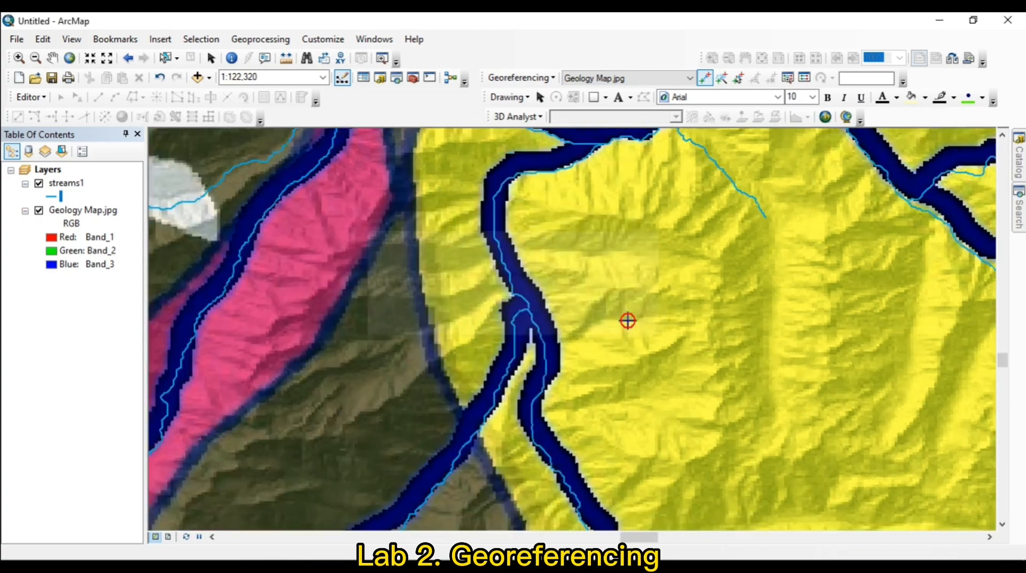
- Add a fourth control point linking the fork of the curved eastern branch and the long southeastern river to the matching streams1 endpoint
{"action": "scroll", "coordinate": [682, 343], "scroll_direction": "down", "scroll_amount": 5}
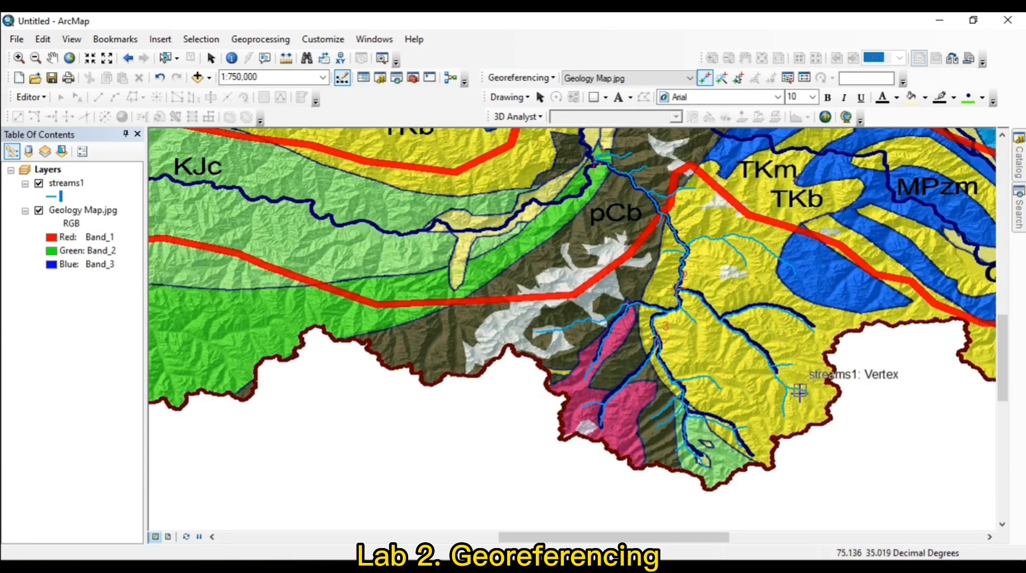
{"action": "scroll", "coordinate": [766, 325], "scroll_direction": "up", "scroll_amount": 3}
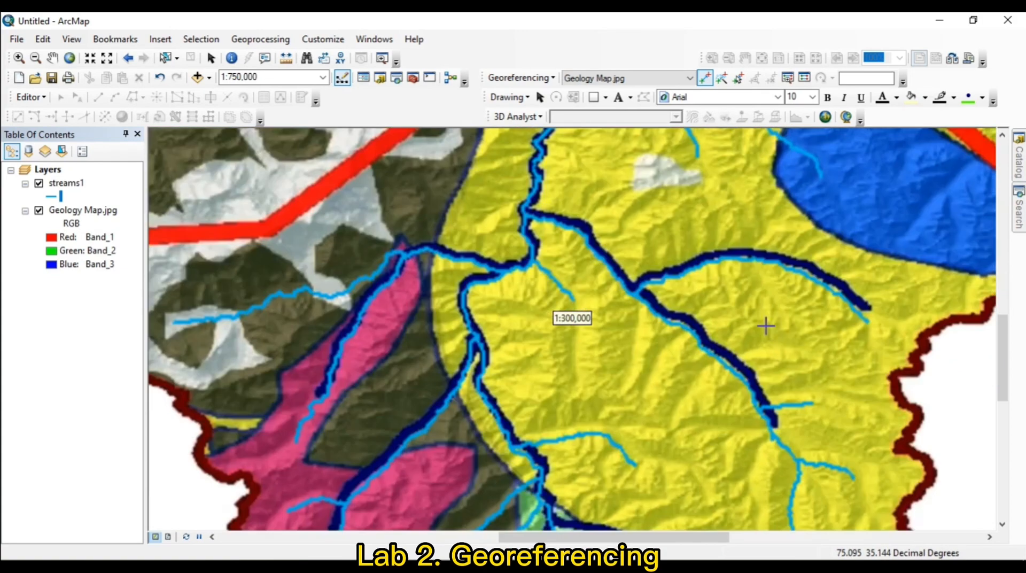
{"action": "scroll", "coordinate": [669, 328], "scroll_direction": "up", "scroll_amount": 3}
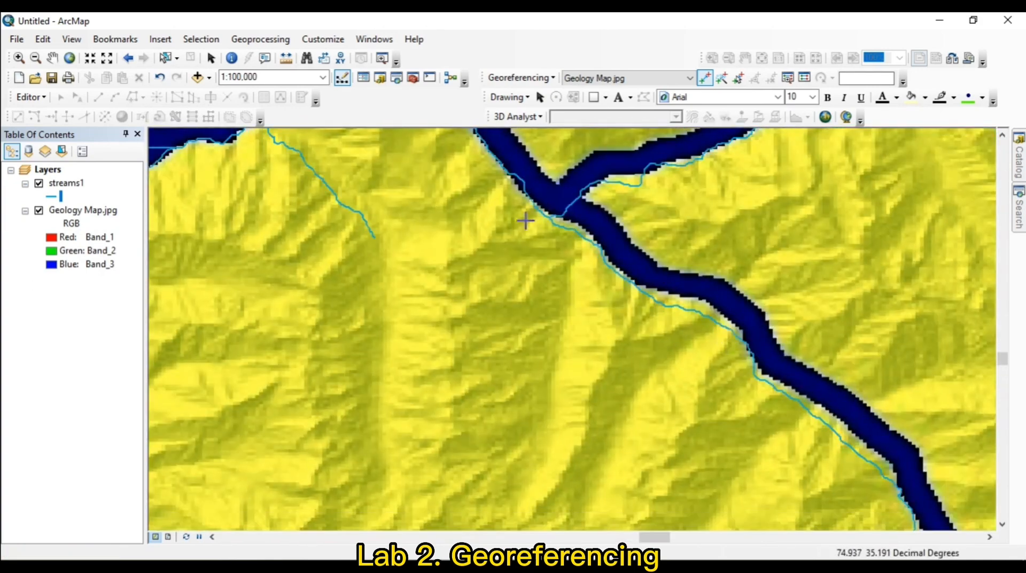
{"action": "scroll", "coordinate": [546, 271], "scroll_direction": "up", "scroll_amount": 1}
{"action": "scroll", "coordinate": [545, 268], "scroll_direction": "down", "scroll_amount": 1}
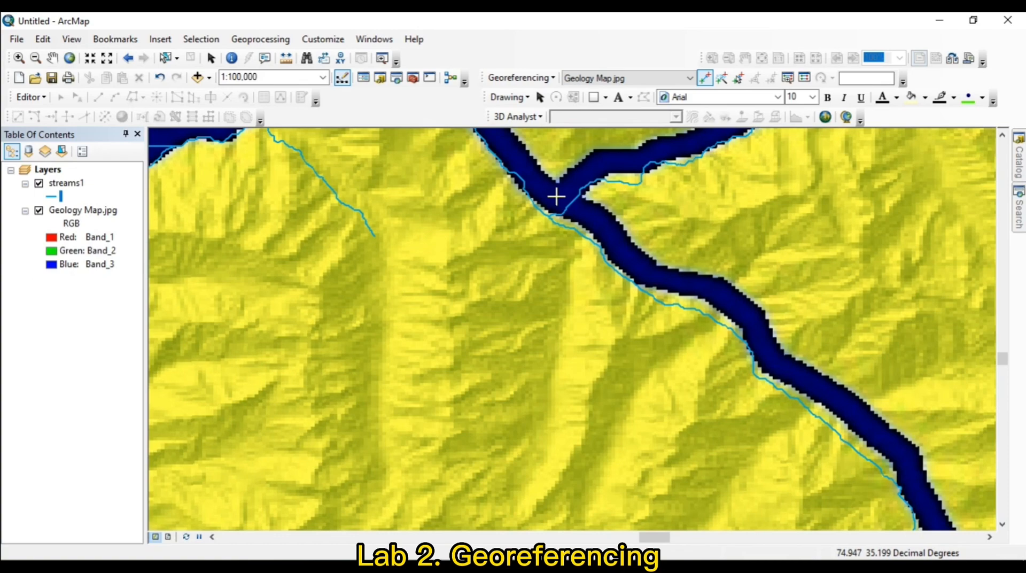
{"action": "left_click", "coordinate": [557, 201]}
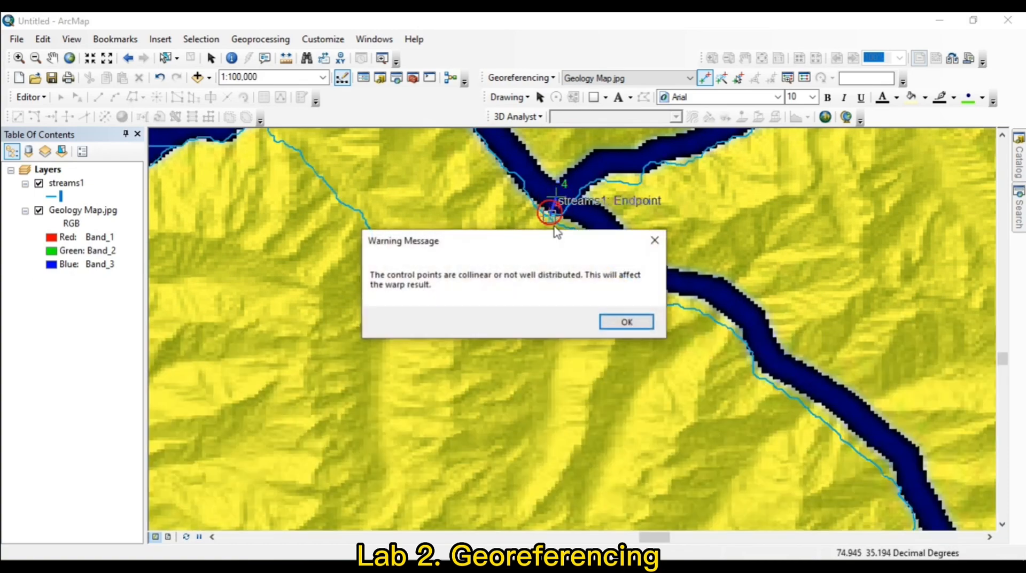
{"action": "left_click", "coordinate": [626, 322]}
- Try a mismatched fifth control point from the open yellow area between the rivers to the short streams1 branch north of it
{"action": "scroll", "coordinate": [648, 308], "scroll_direction": "down", "scroll_amount": 2}
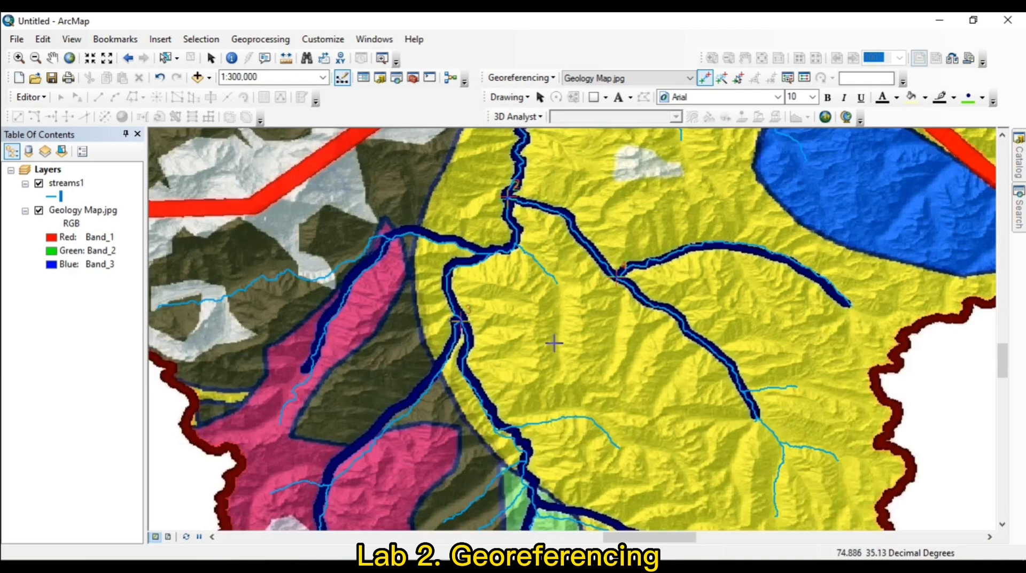
{"action": "left_click", "coordinate": [535, 315]}
{"action": "left_click", "coordinate": [548, 275]}
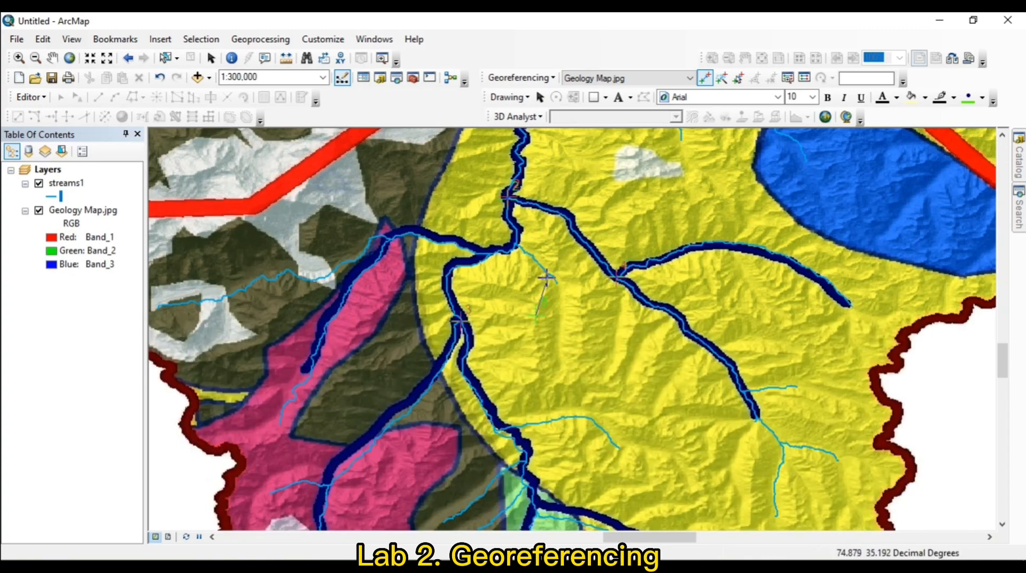
{"action": "left_click", "coordinate": [608, 318]}
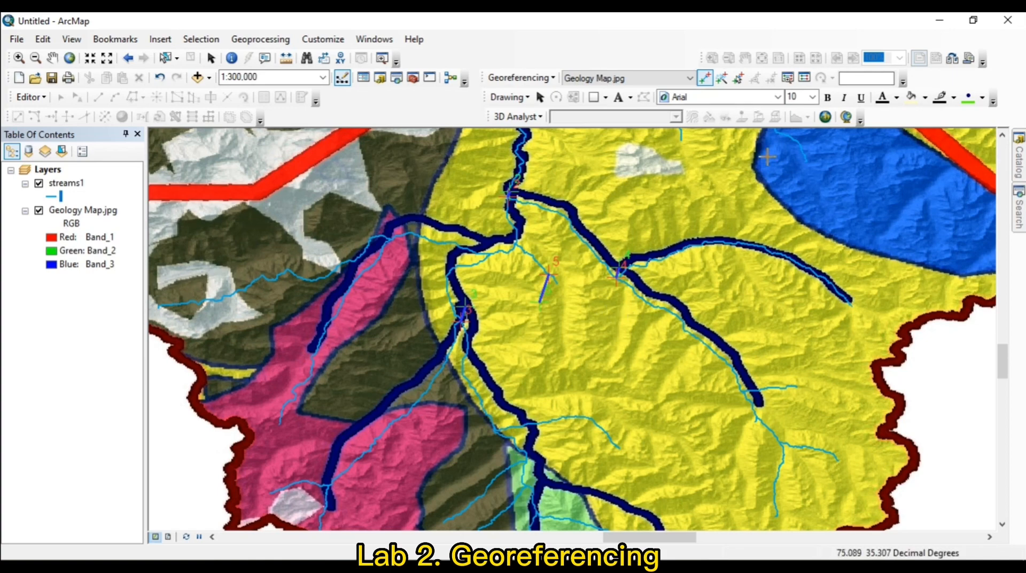
- Delete link 5 from the link table and close the table
{"action": "left_click", "coordinate": [804, 78]}
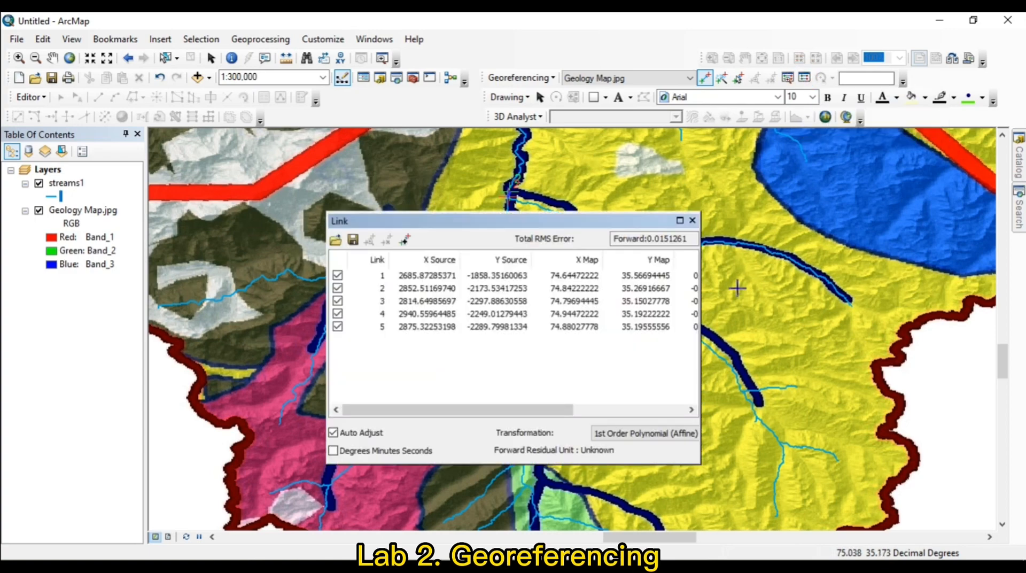
{"action": "left_click", "coordinate": [471, 330]}
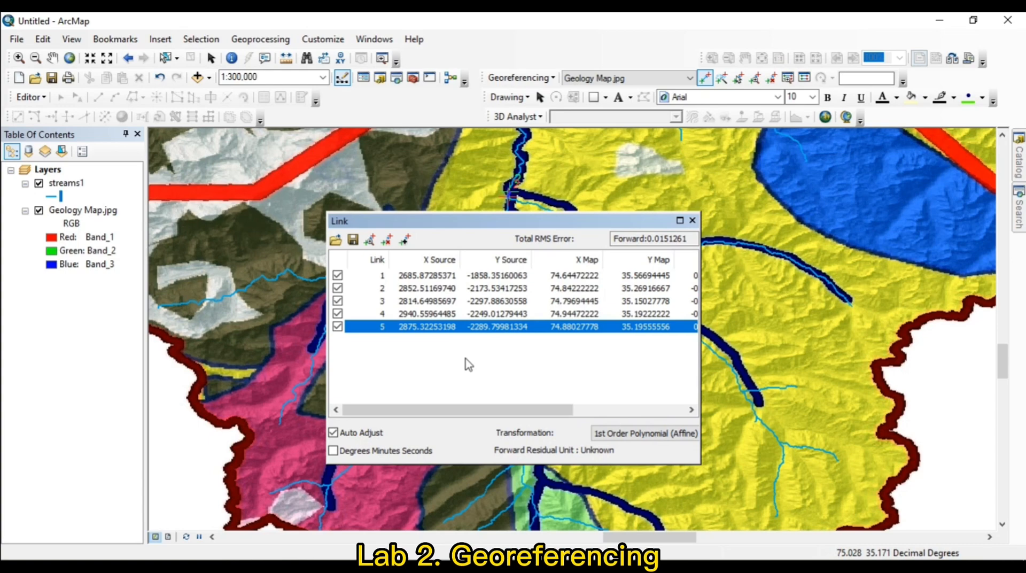
{"action": "key", "text": "Delete"}
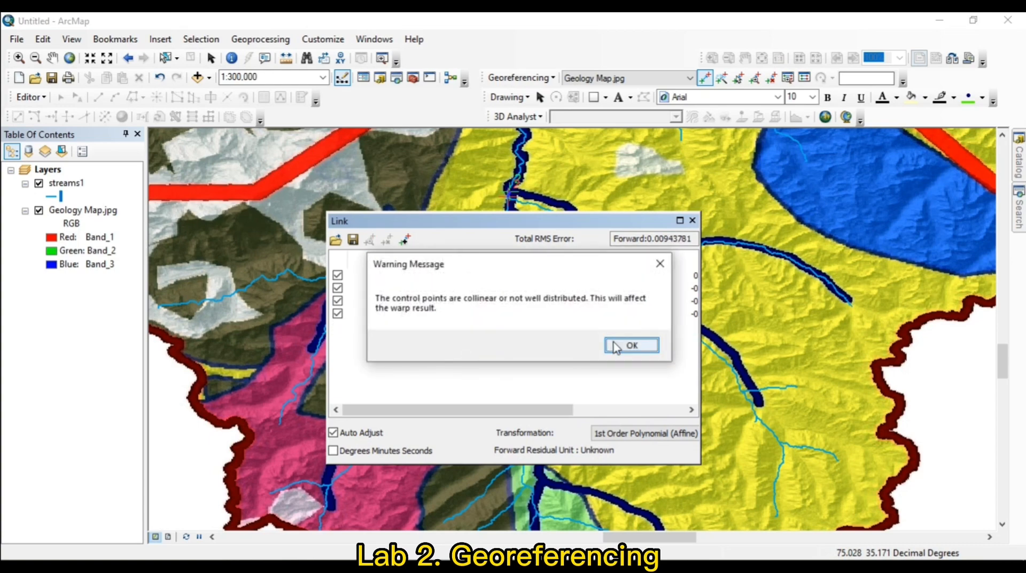
{"action": "left_click", "coordinate": [617, 346]}
{"action": "left_click", "coordinate": [692, 220]}
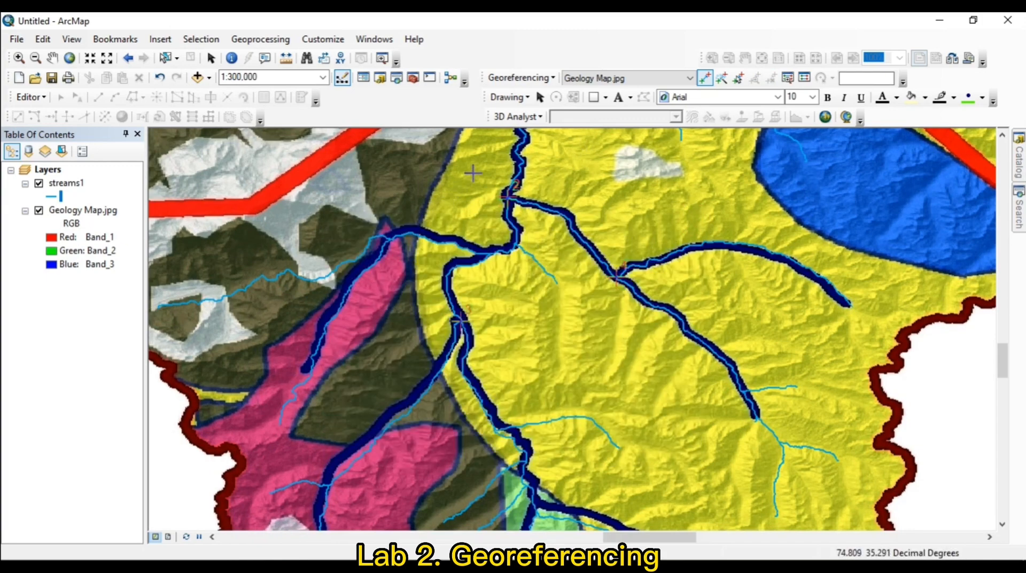
- Update the georeferencing of Geology Map.jpg to save the current warp to the dataset
{"action": "left_click", "coordinate": [552, 79]}
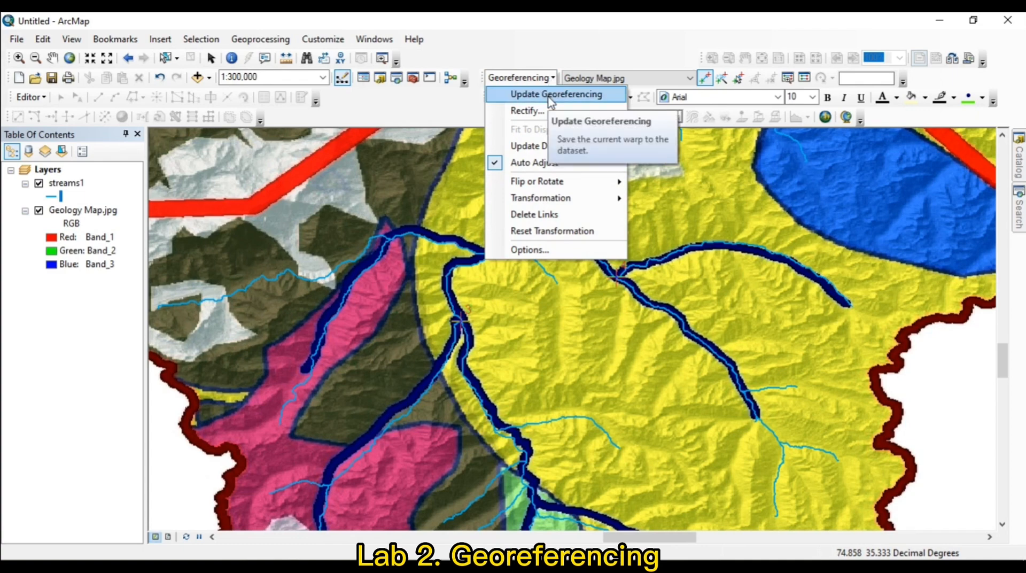
{"action": "left_click", "coordinate": [551, 95]}
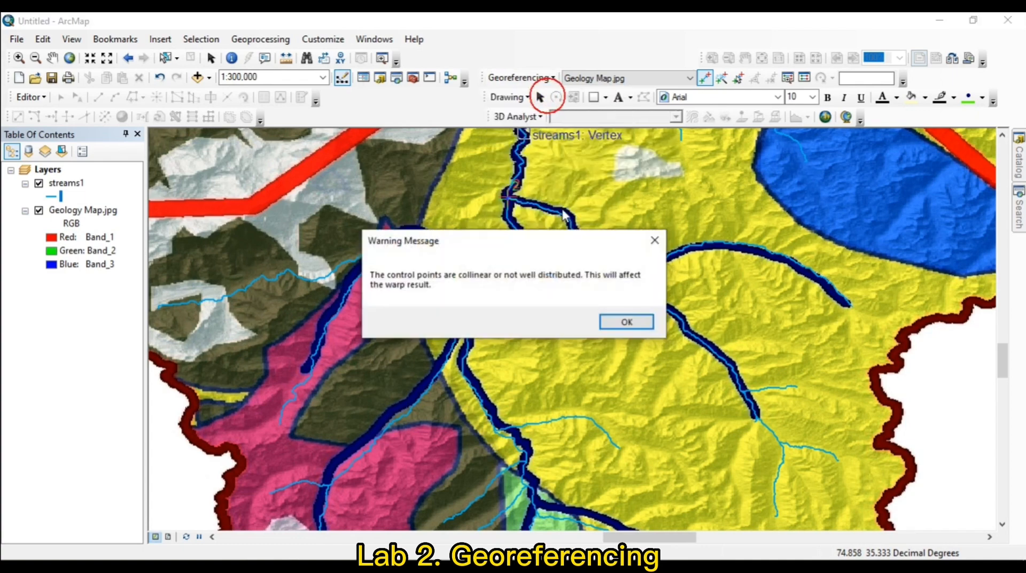
{"action": "left_click", "coordinate": [621, 320]}
{"action": "scroll", "coordinate": [612, 270], "scroll_direction": "up", "scroll_amount": 5}
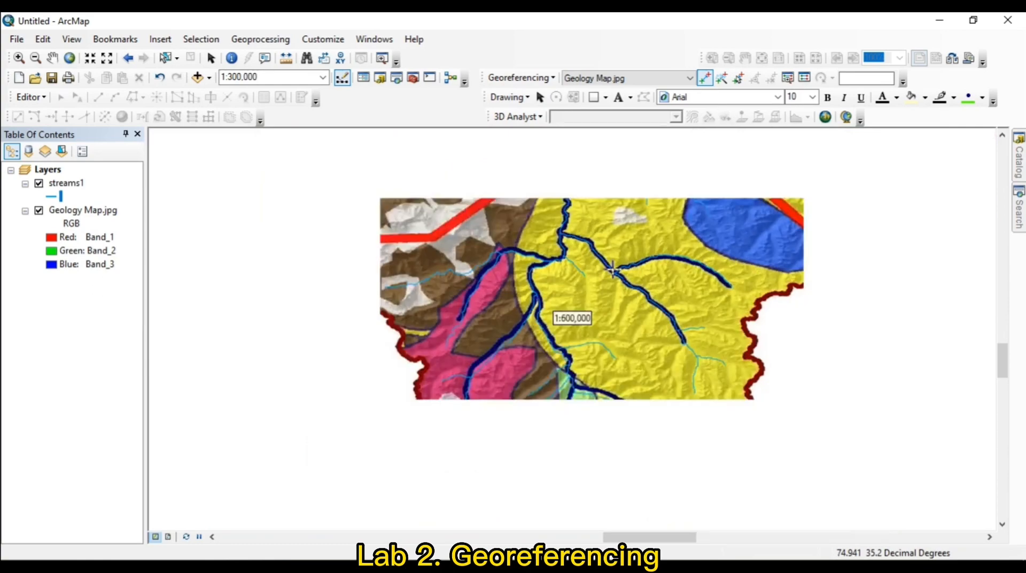
{"action": "scroll", "coordinate": [612, 270], "scroll_direction": "up", "scroll_amount": 2}
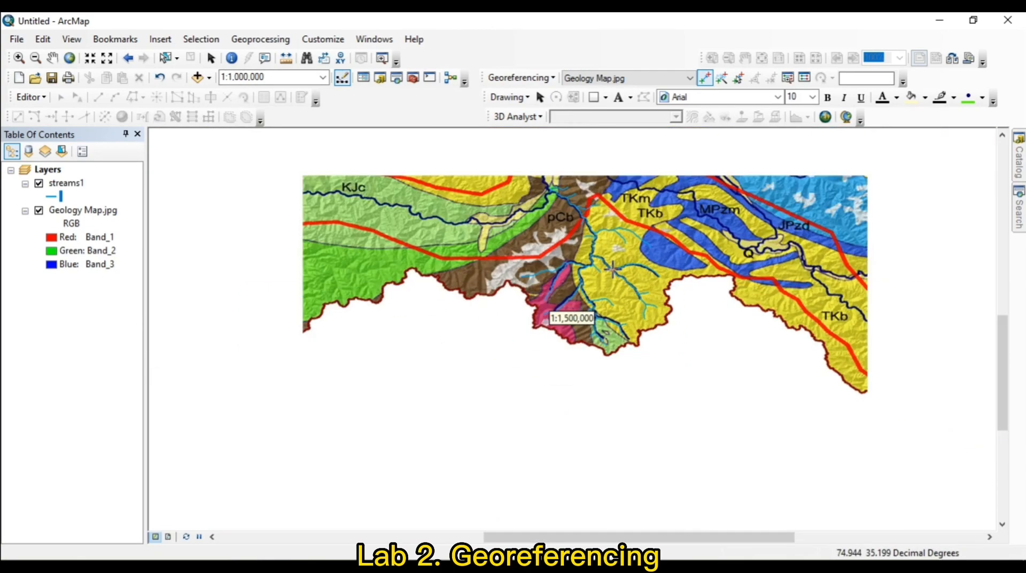
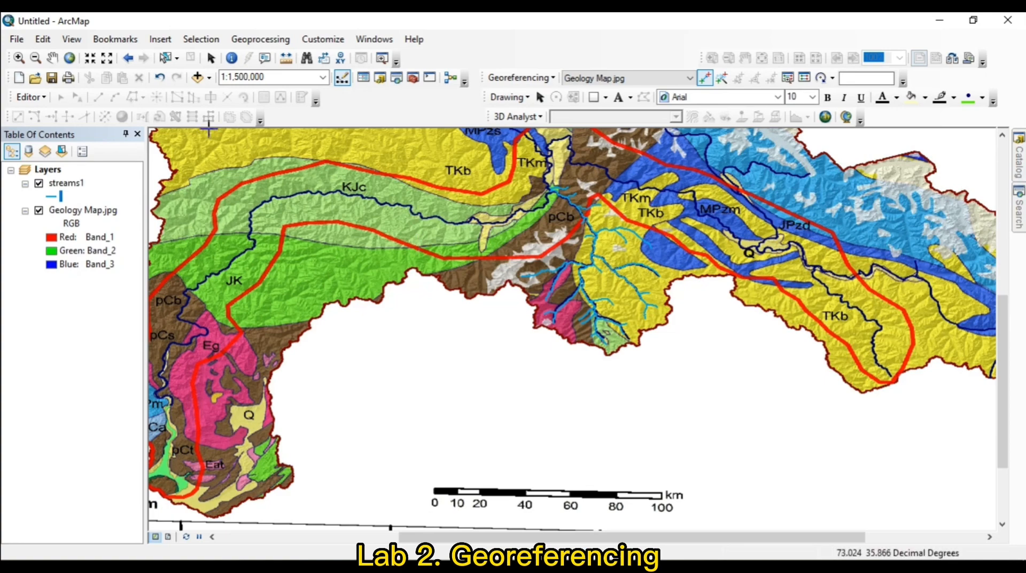
- Save the map document to the Desktop as lab2
{"action": "left_click", "coordinate": [17, 43]}
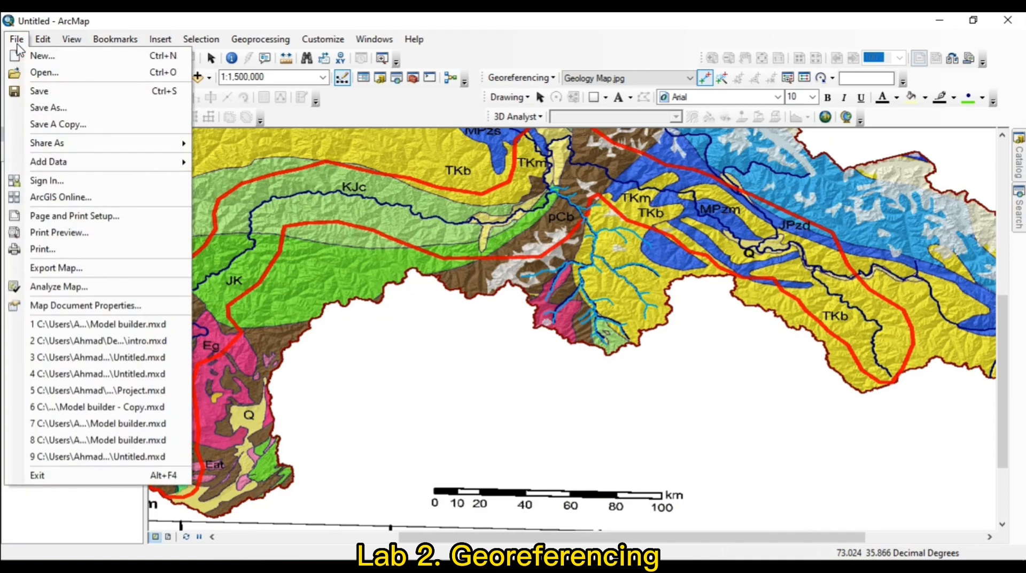
{"action": "left_click", "coordinate": [81, 108]}
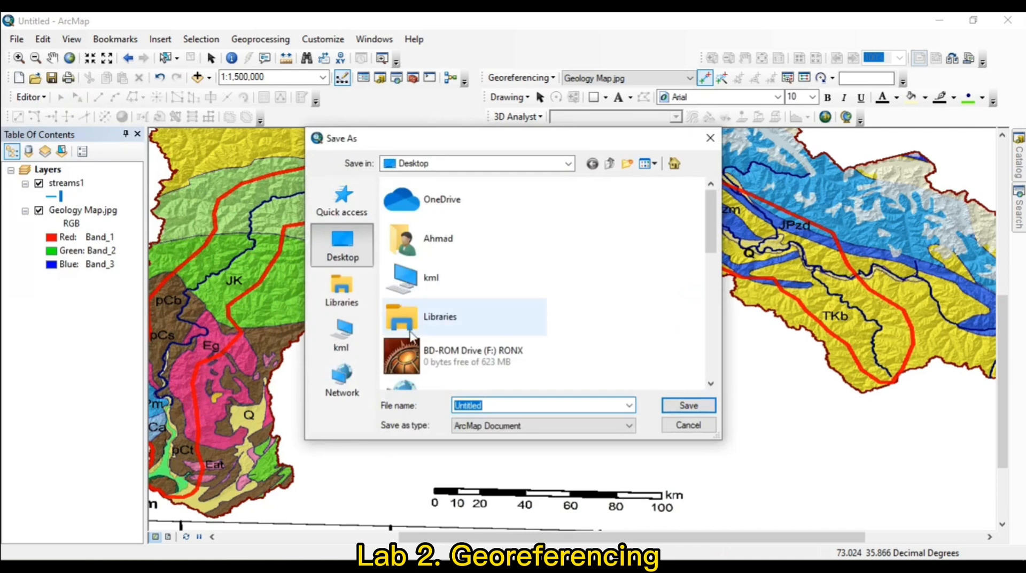
{"action": "scroll", "coordinate": [454, 320], "scroll_direction": "down", "scroll_amount": 5}
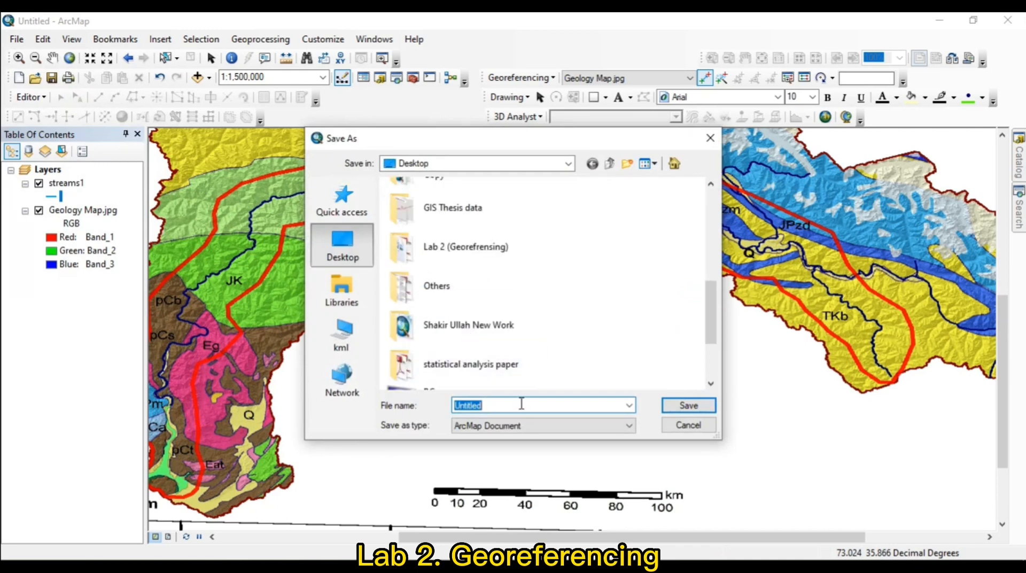
{"action": "key", "text": "BackSpace"}
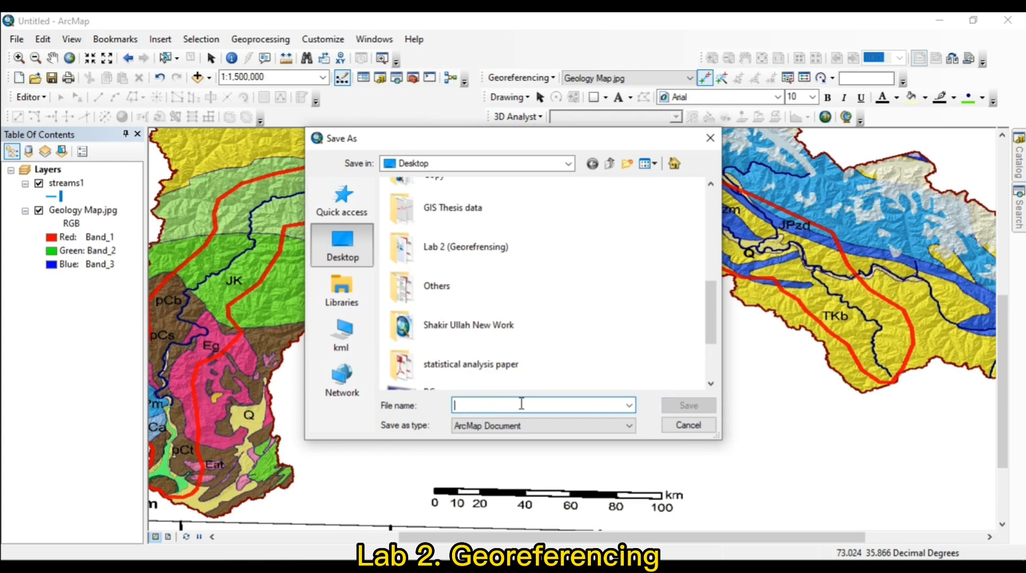
{"action": "type", "text": "p"}
{"action": "key", "text": "BackSpace"}
{"action": "type", "text": "la"}
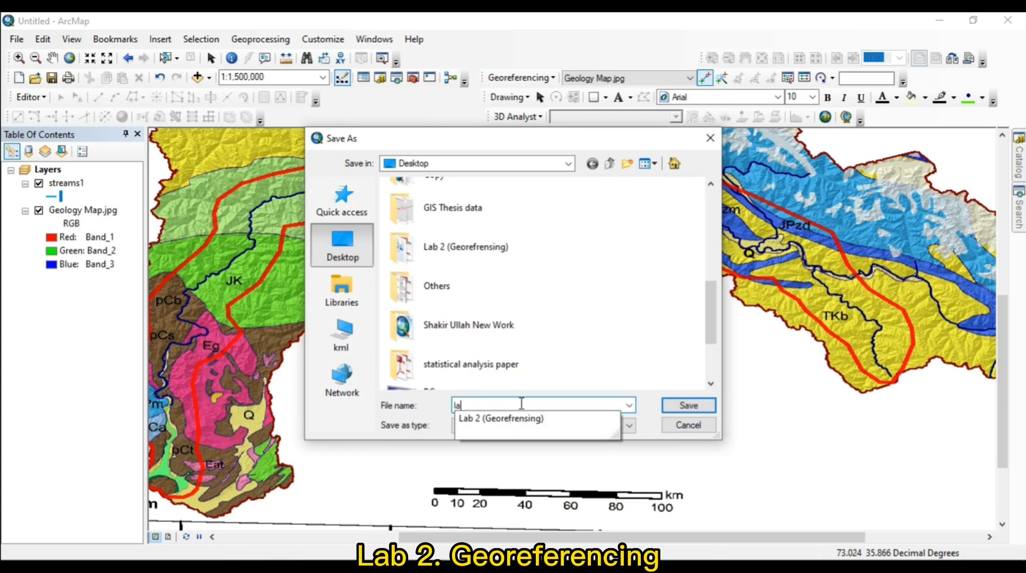
{"action": "type", "text": "b2"}
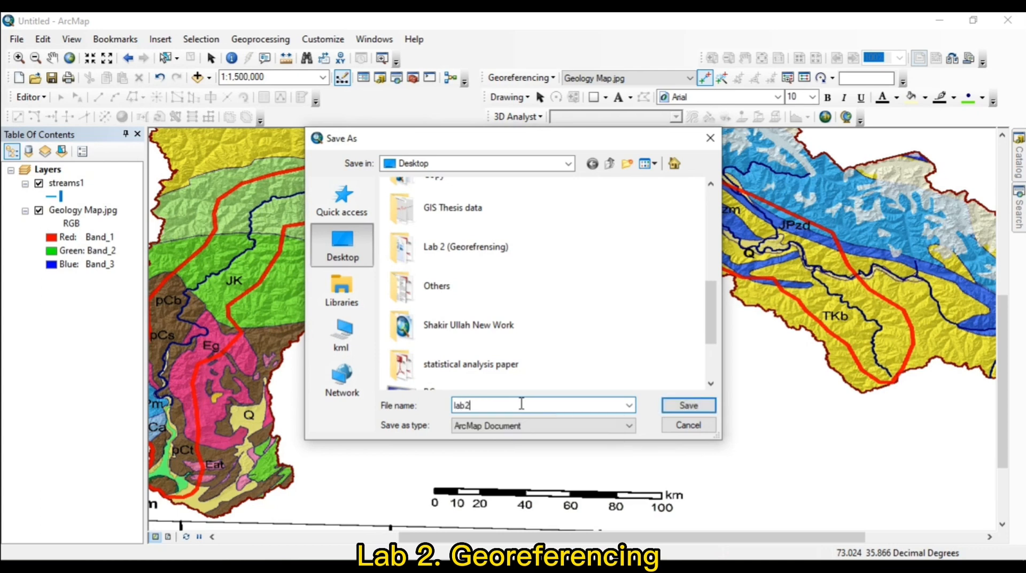
{"action": "left_click", "coordinate": [674, 406]}
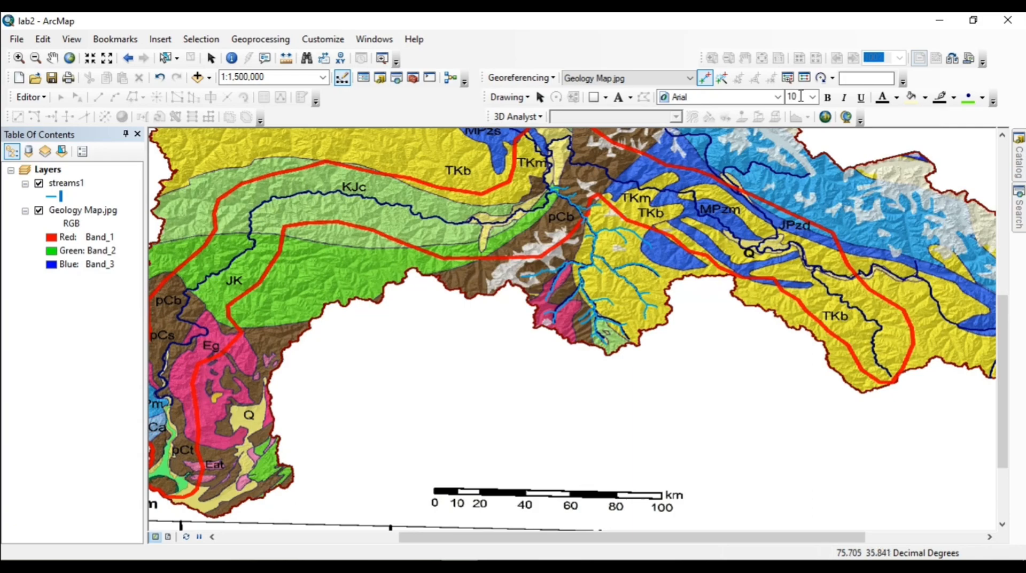
- Switch to the Windows desktop and create a new folder there named lab 2
{"action": "left_click", "coordinate": [939, 20]}
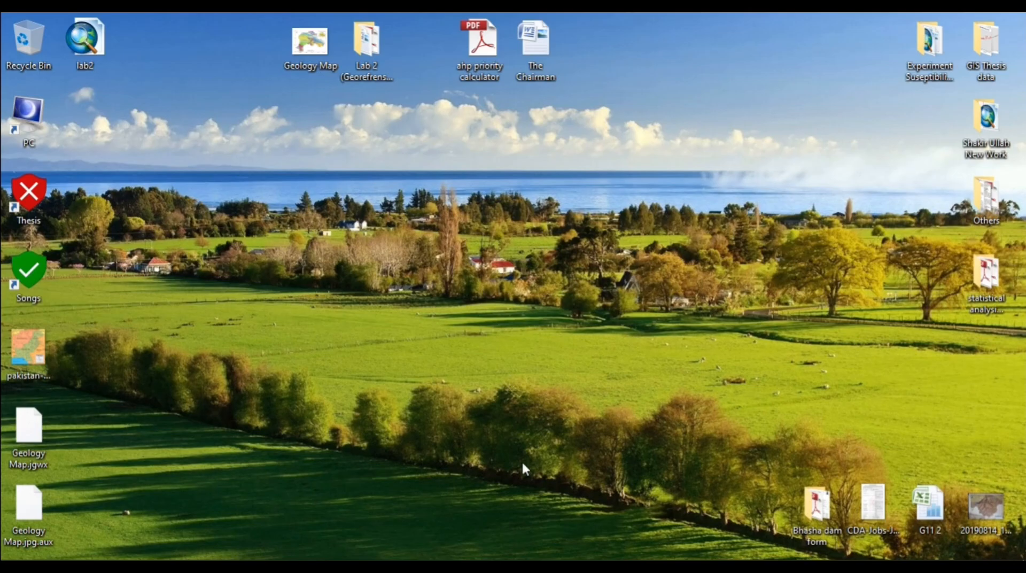
{"action": "key", "text": "alt+Tab"}
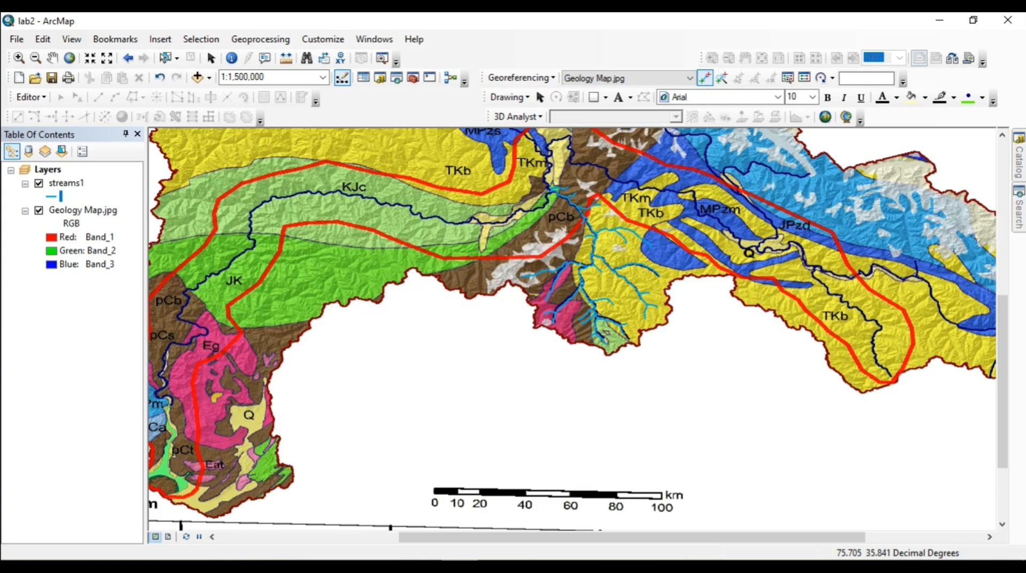
{"action": "left_click", "coordinate": [939, 19]}
{"action": "right_click", "coordinate": [610, 153]}
{"action": "left_click", "coordinate": [662, 315]}
{"action": "left_click", "coordinate": [839, 315]}
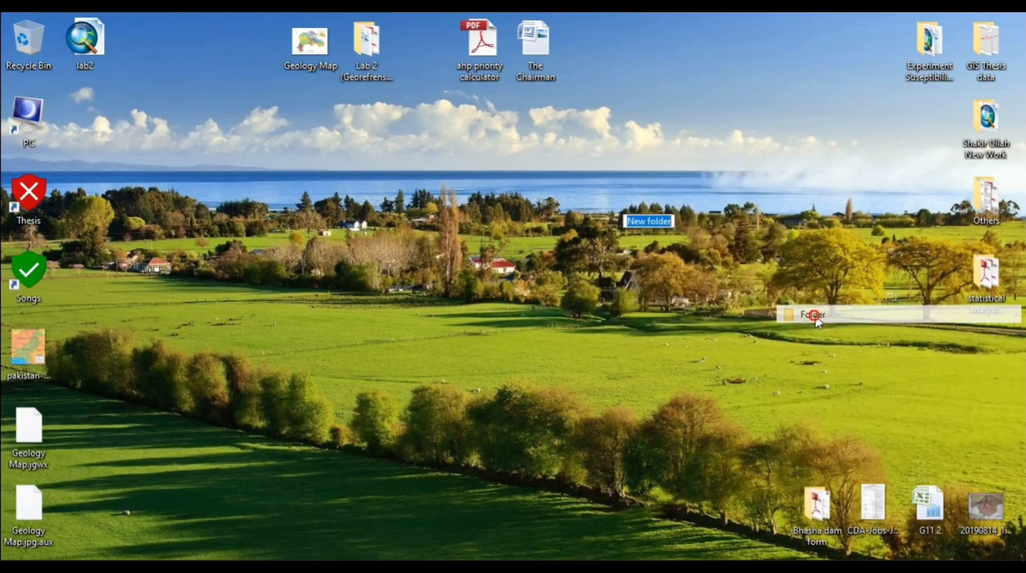
{"action": "type", "text": "lab 2"}
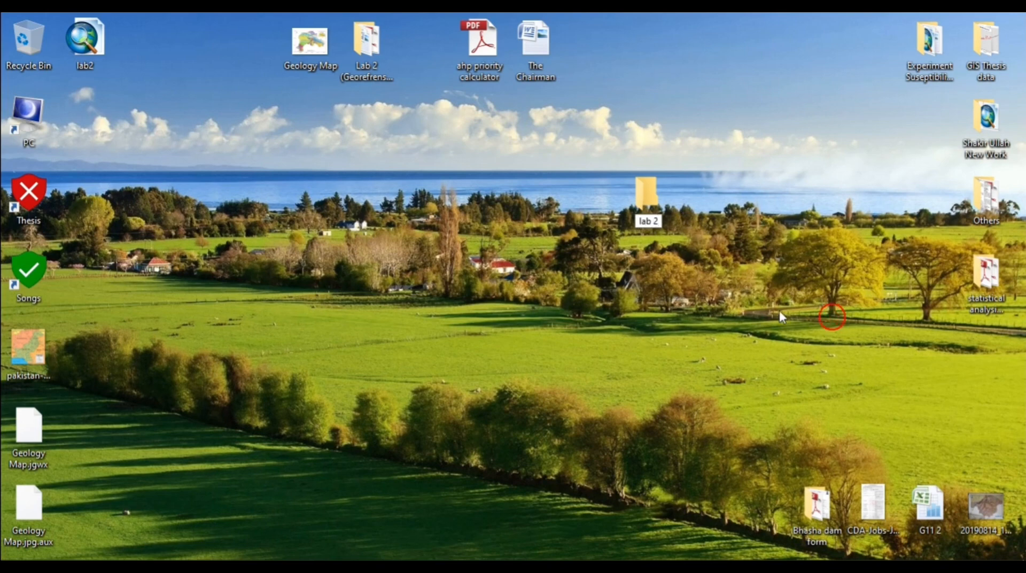
{"action": "key", "text": "Return"}
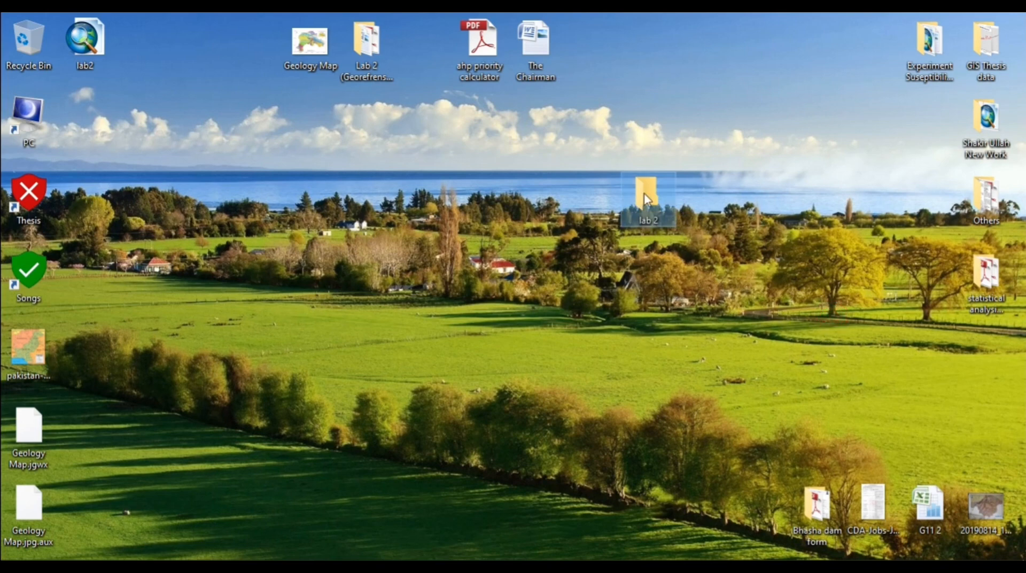
- Open the lab 2 folder and create a subfolder in it named shapfiles
{"action": "double_click", "coordinate": [647, 197]}
{"action": "right_click", "coordinate": [334, 247]}
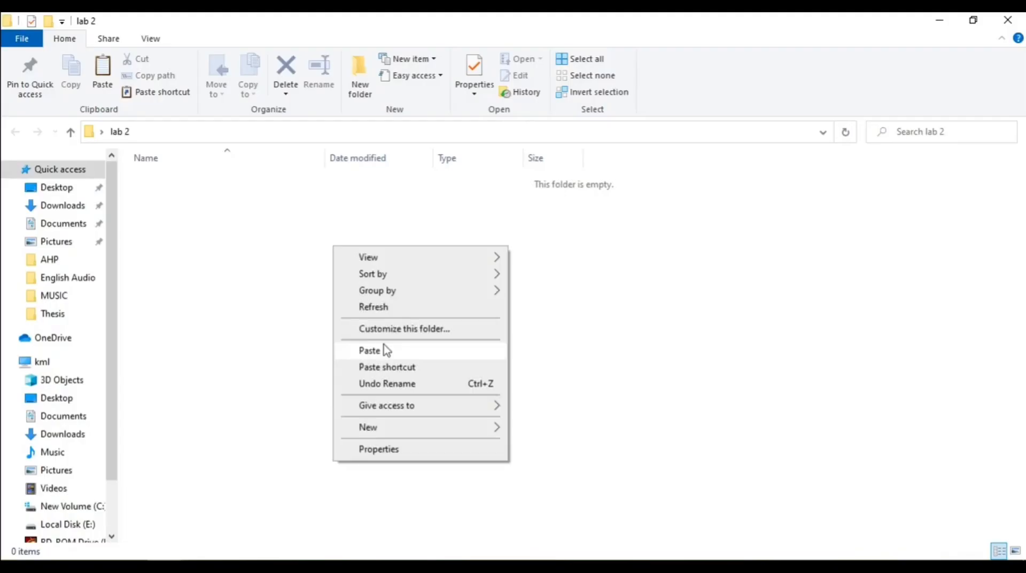
{"action": "left_click", "coordinate": [407, 426]}
{"action": "left_click", "coordinate": [549, 256]}
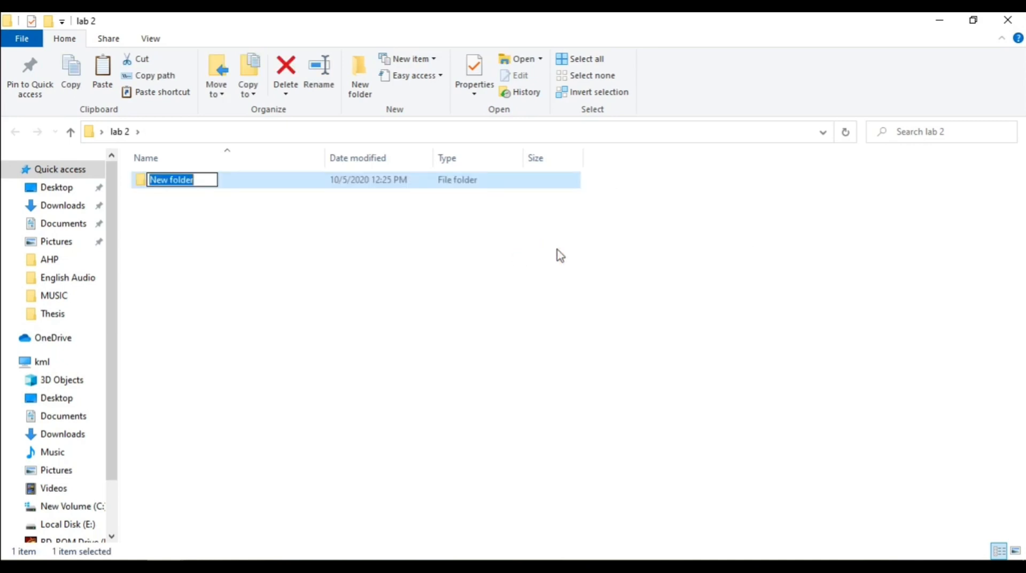
{"action": "type", "text": "shapfiles"}
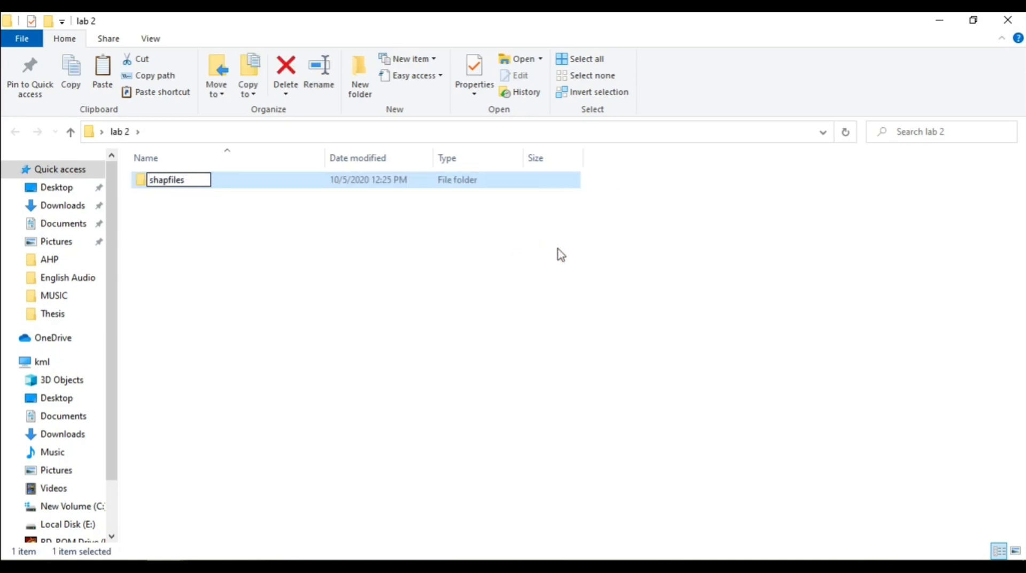
{"action": "left_click", "coordinate": [556, 246]}
- Create a second subfolder named final map inside the lab 2 folder
{"action": "right_click", "coordinate": [435, 363]}
{"action": "mouse_move", "coordinate": [515, 327]}
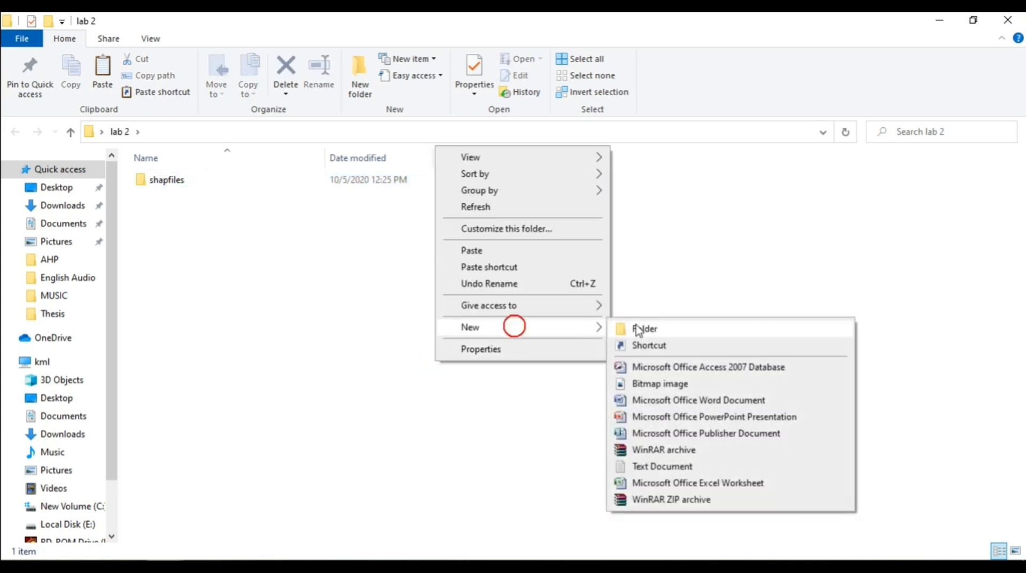
{"action": "left_click", "coordinate": [641, 327]}
{"action": "type", "text": "final map"}
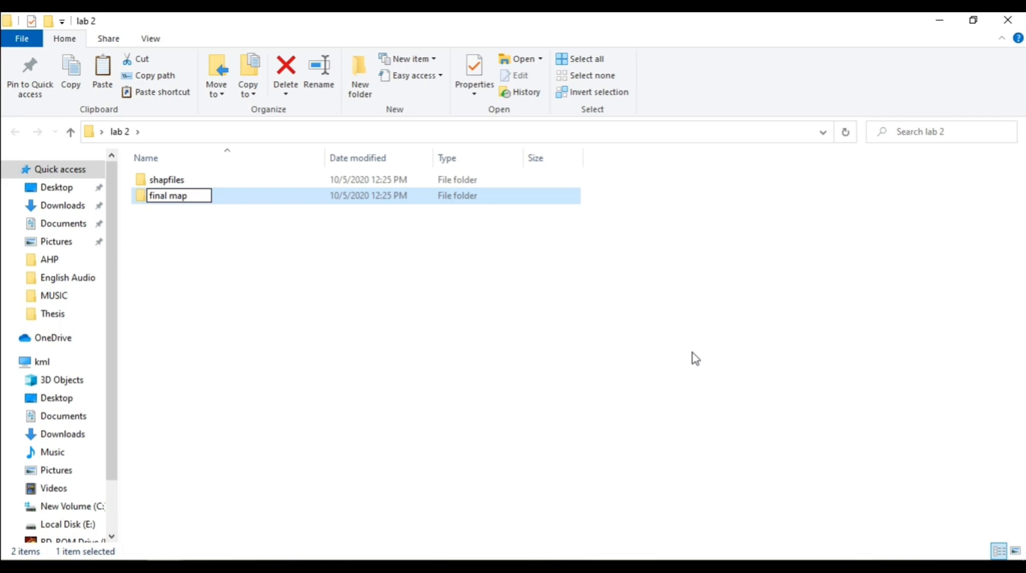
{"action": "left_click", "coordinate": [686, 350]}
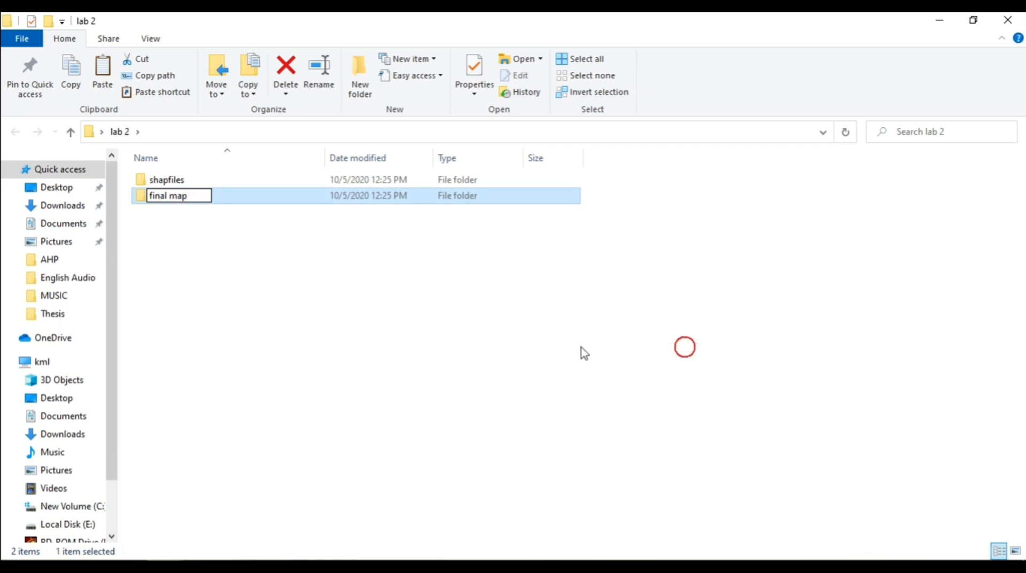
{"action": "left_click", "coordinate": [579, 347]}
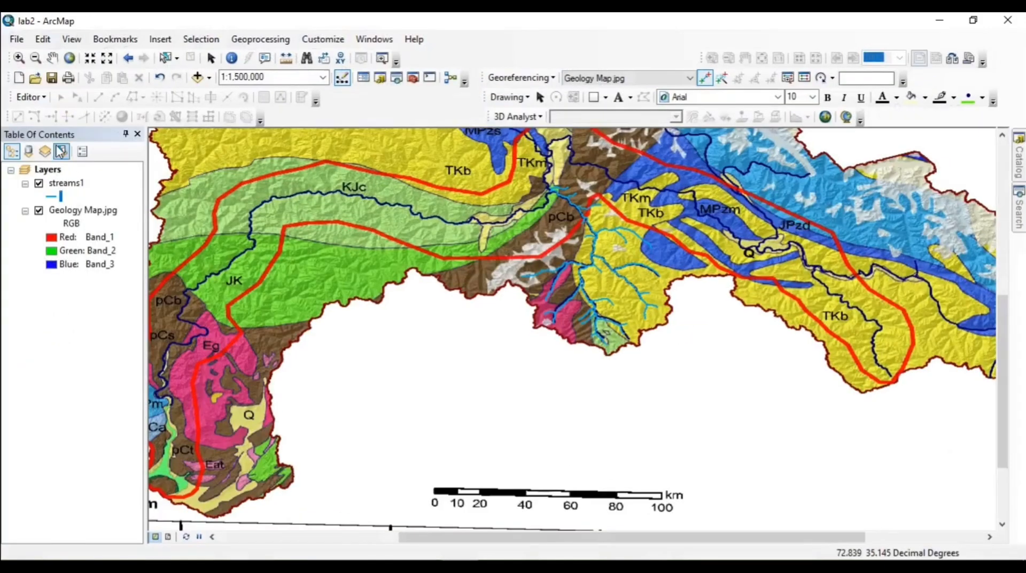
- Switch to ArcMap and save the map document as lab2 in the lab 2 folder on the Desktop
{"action": "left_click", "coordinate": [16, 39]}
{"action": "left_click", "coordinate": [58, 91]}
{"action": "left_click", "coordinate": [16, 39]}
{"action": "left_click", "coordinate": [55, 125]}
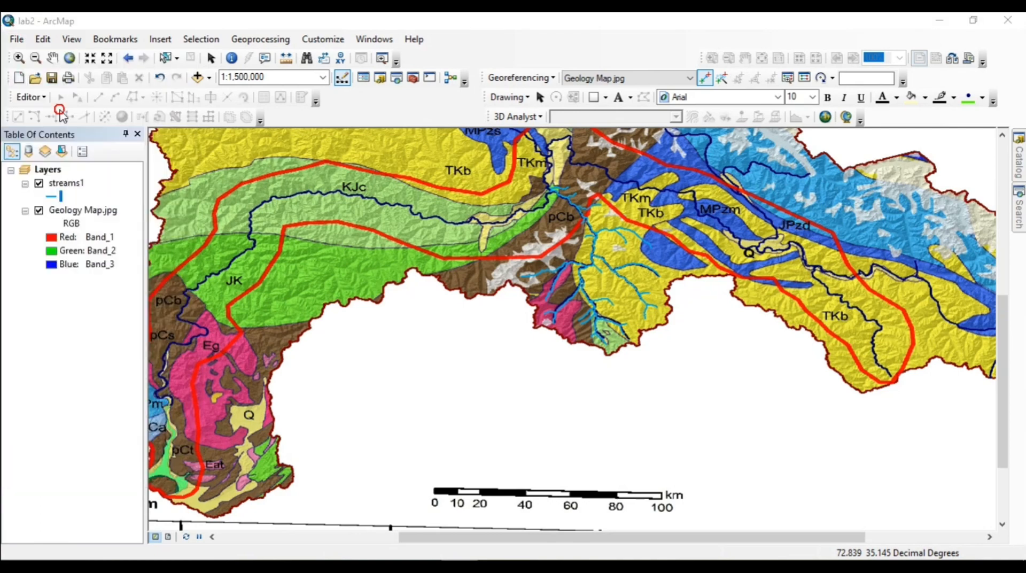
{"action": "left_click", "coordinate": [362, 249]}
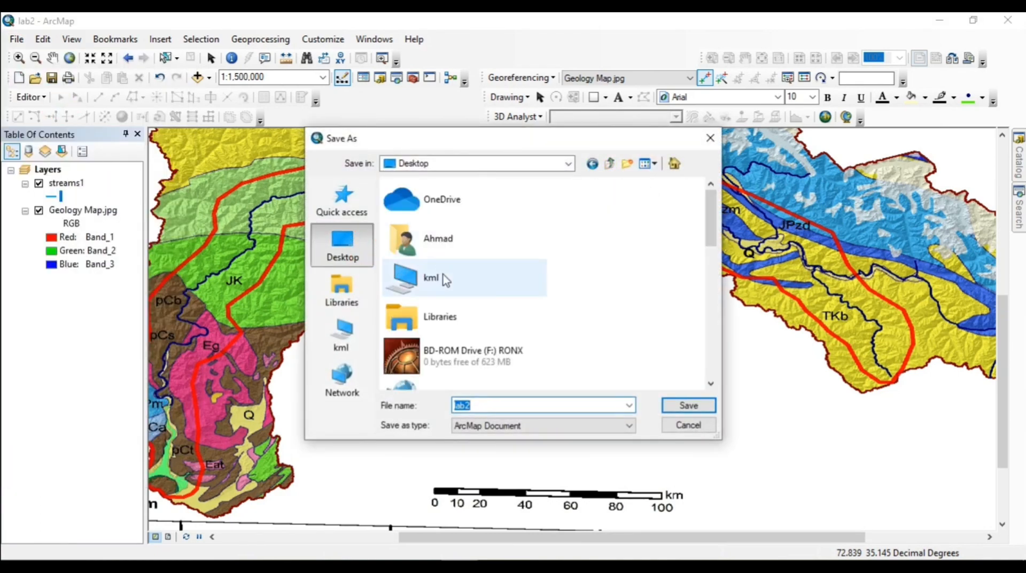
{"action": "scroll", "coordinate": [435, 289], "scroll_direction": "down", "scroll_amount": 3}
{"action": "double_click", "coordinate": [464, 260]}
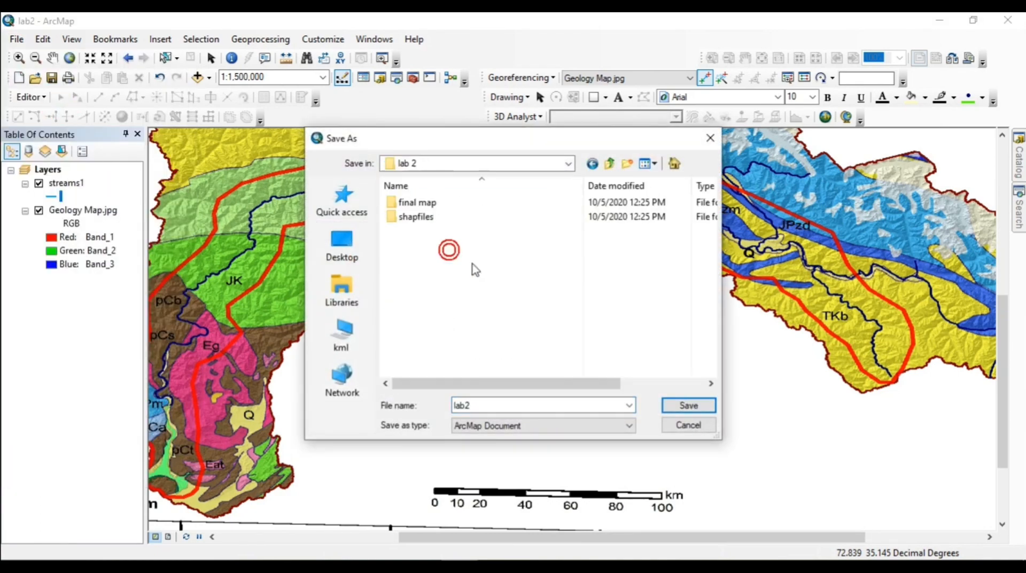
{"action": "left_click", "coordinate": [688, 406]}
- Return to the Windows desktop, close the lab 2 folder window and copy the lab 2 folder
{"action": "left_click", "coordinate": [939, 20]}
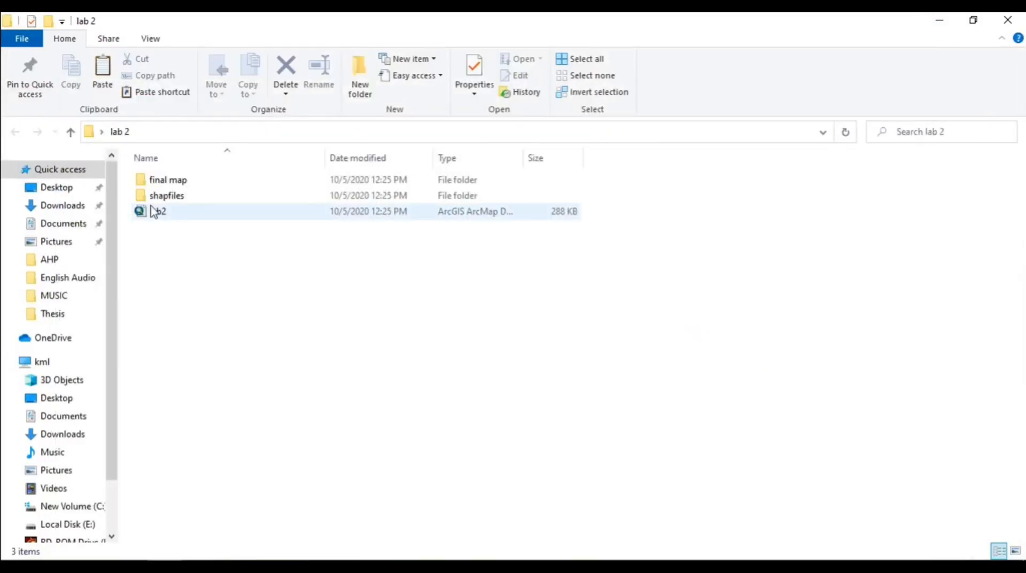
{"action": "left_click", "coordinate": [1008, 20]}
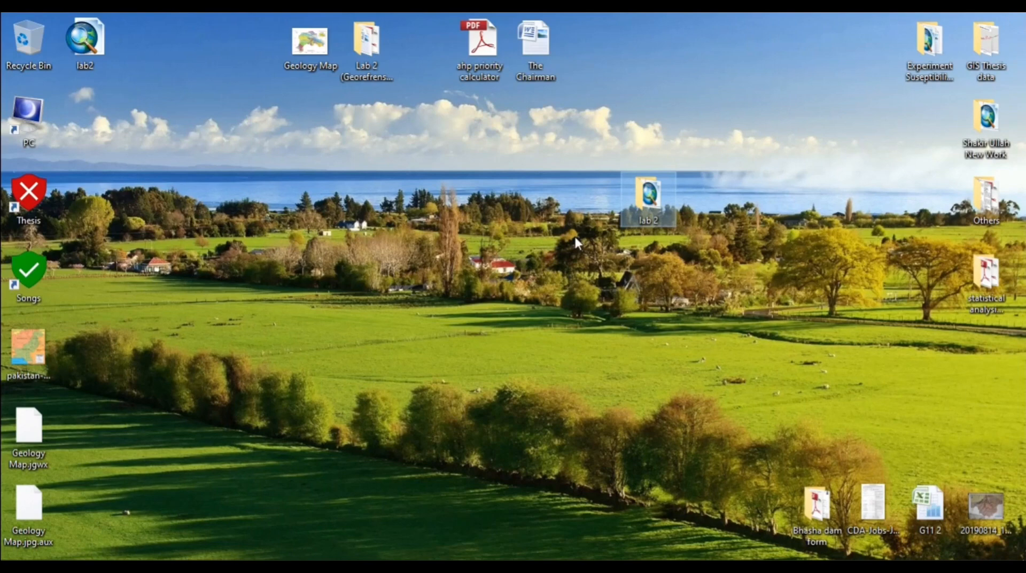
{"action": "right_click", "coordinate": [648, 198]}
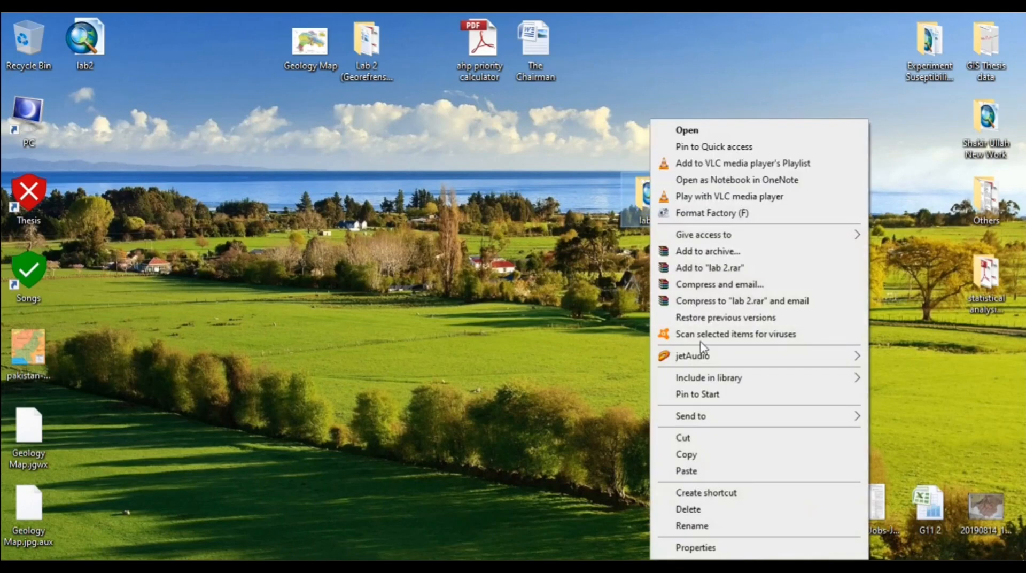
{"action": "left_click", "coordinate": [705, 454]}
- Open the lab 2 folder to review its contents, close it and switch back to ArcMap
{"action": "double_click", "coordinate": [665, 191]}
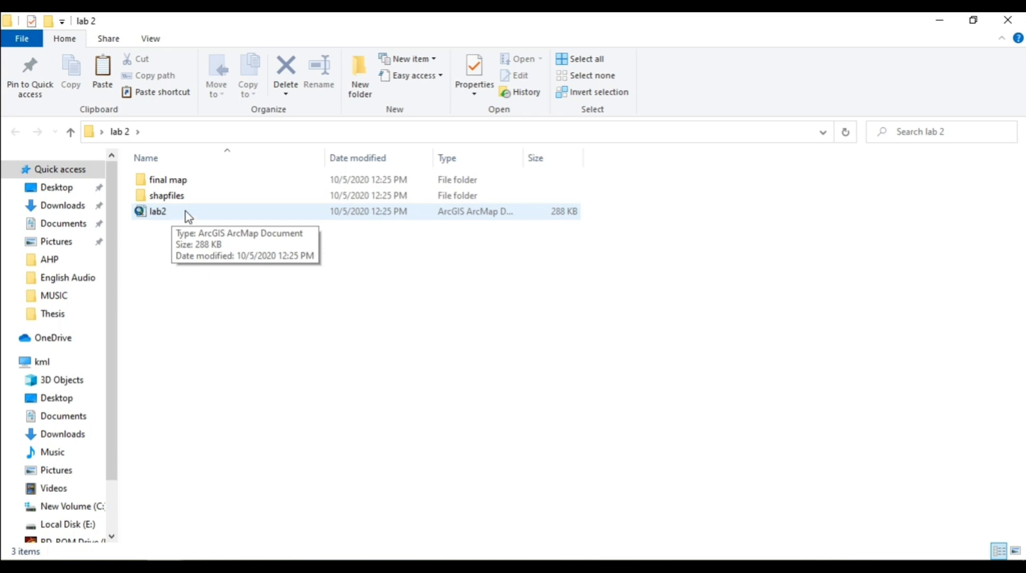
{"action": "left_click", "coordinate": [1008, 20]}
{"action": "key", "text": "alt+Tab"}
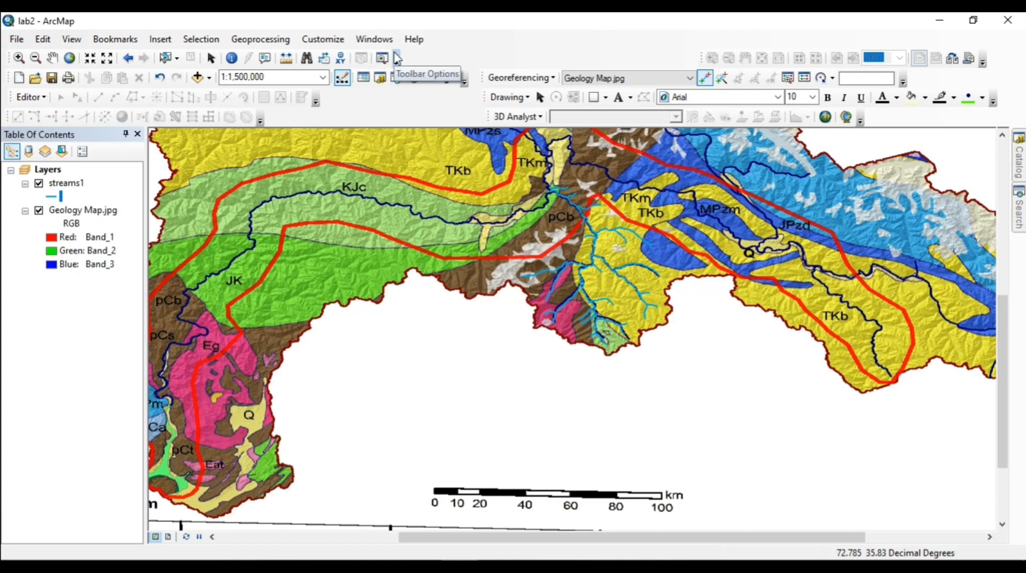
{"action": "right_click", "coordinate": [471, 48]}
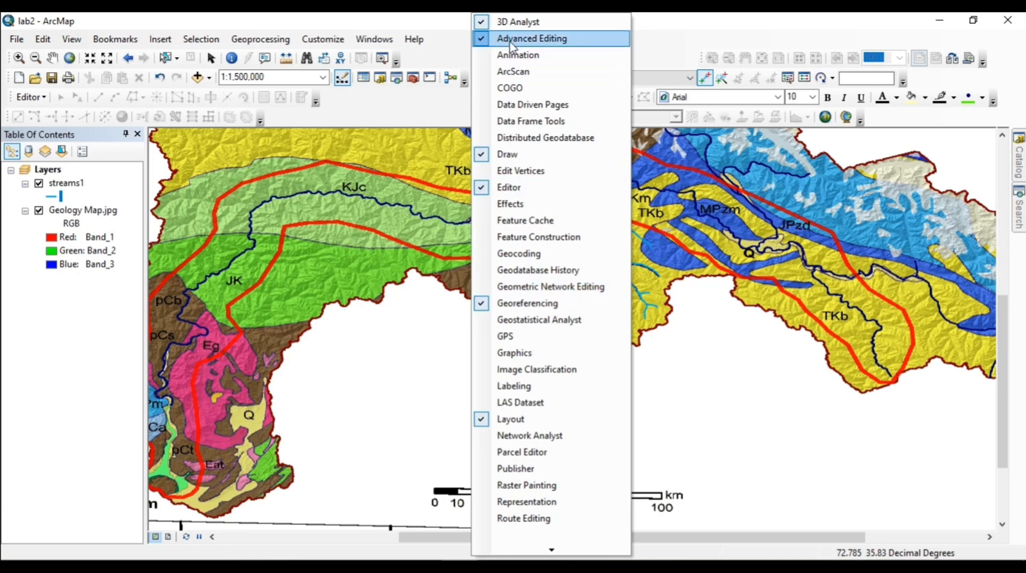
{"action": "left_click", "coordinate": [691, 53]}
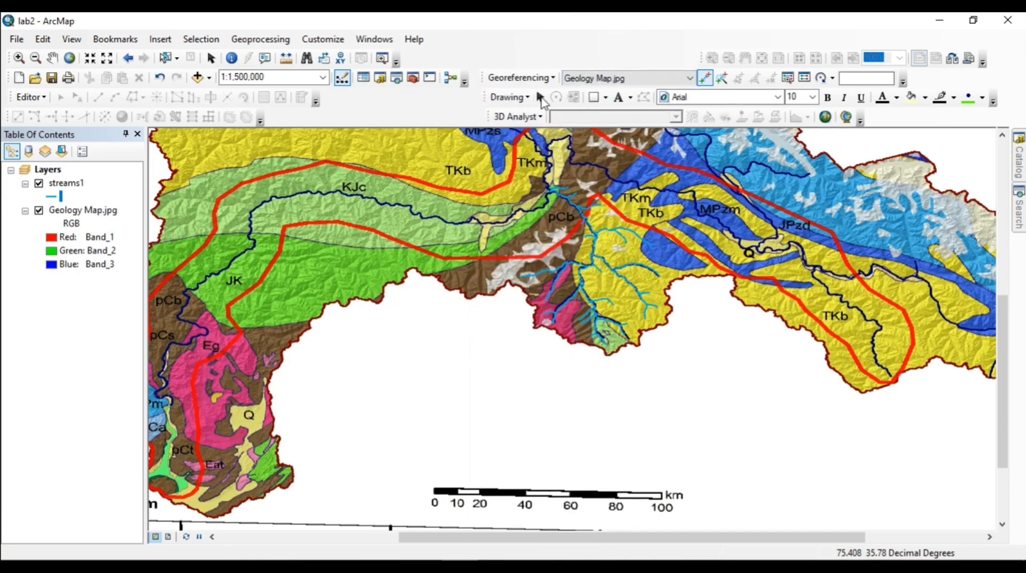
{"action": "right_click", "coordinate": [536, 47]}
{"action": "left_click", "coordinate": [488, 65]}
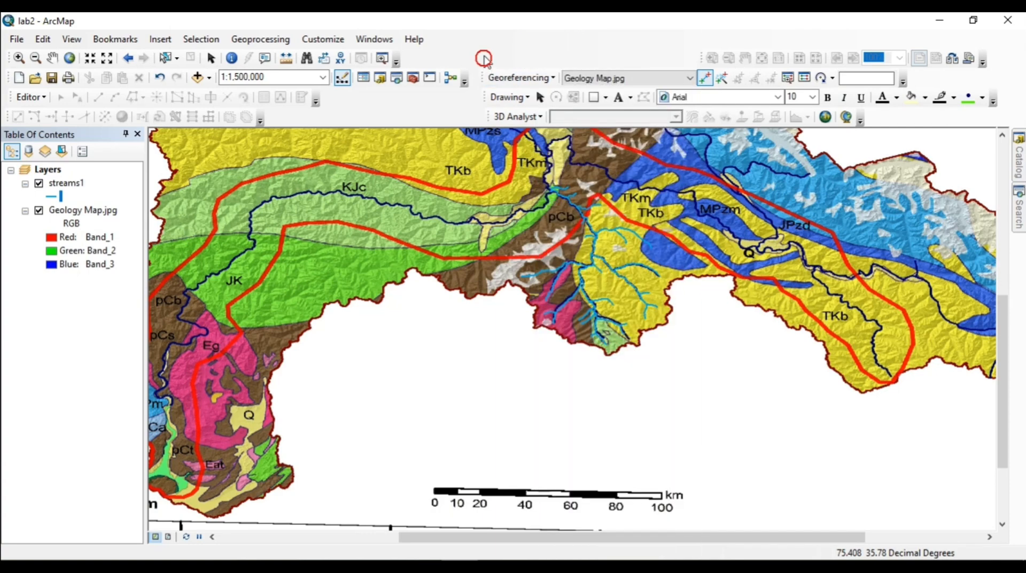